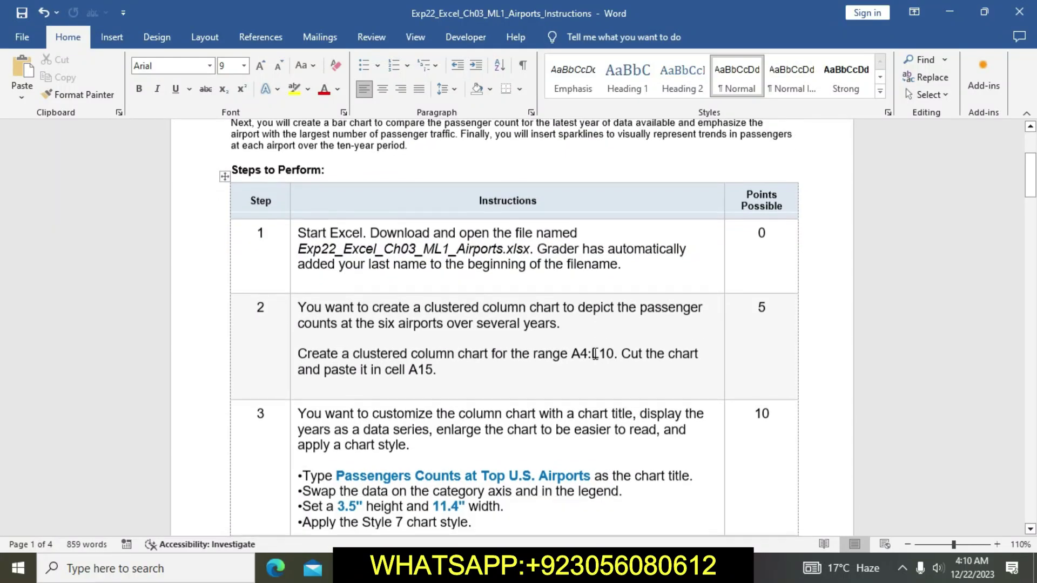
Highlight the step 1 instructions in yellow, and view the airports workbook in Excel before returning to the Word document.
left_click(294, 232)
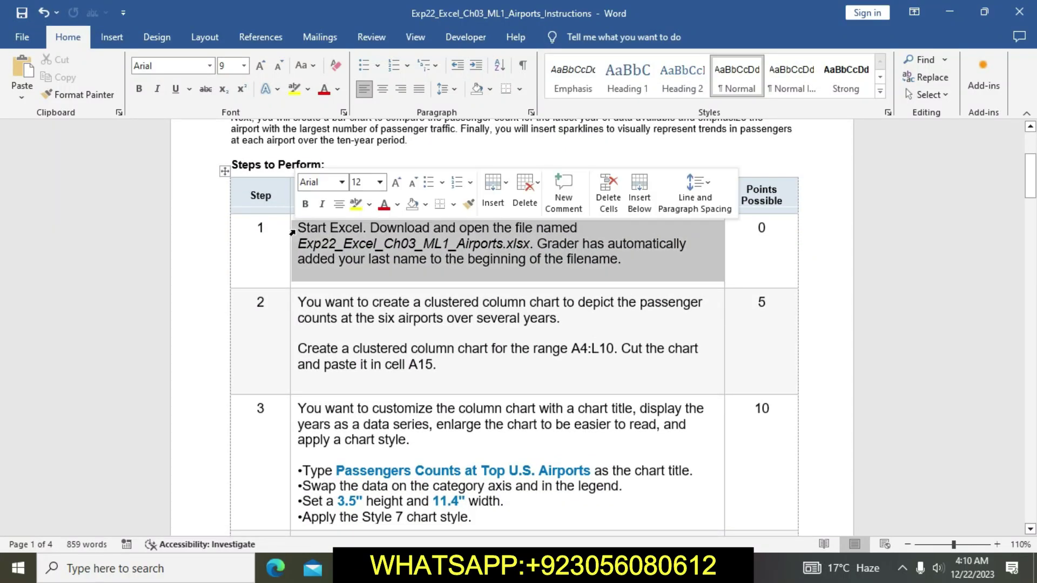
left_click(355, 211)
left_click(417, 258)
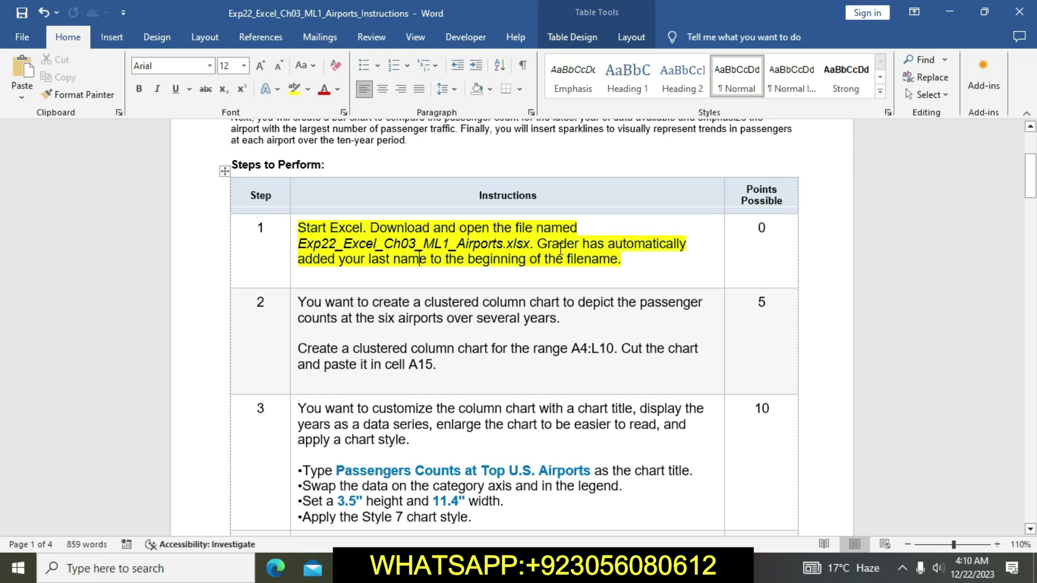
left_click(499, 568)
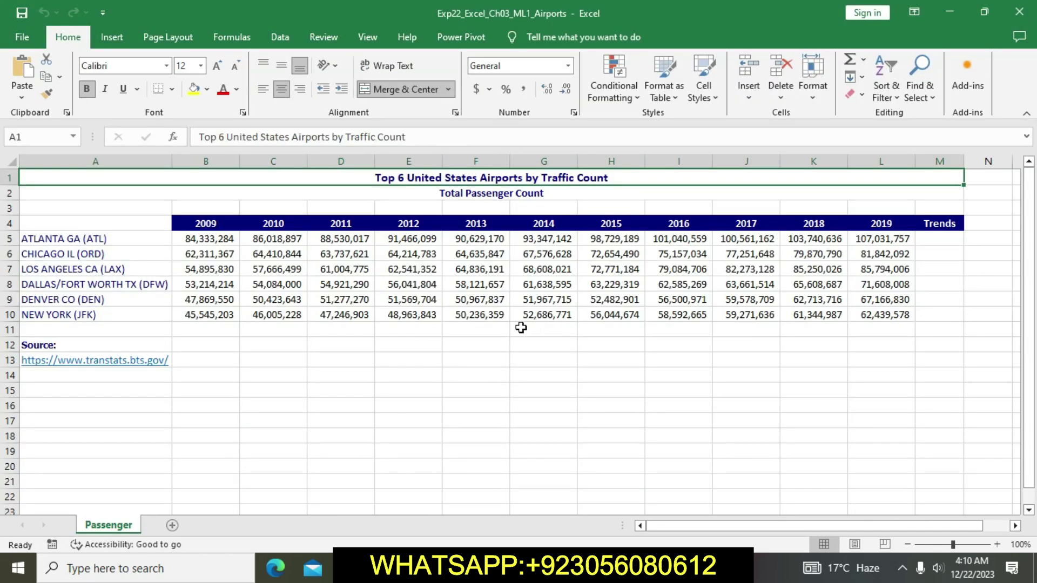
key("alt+Tab")
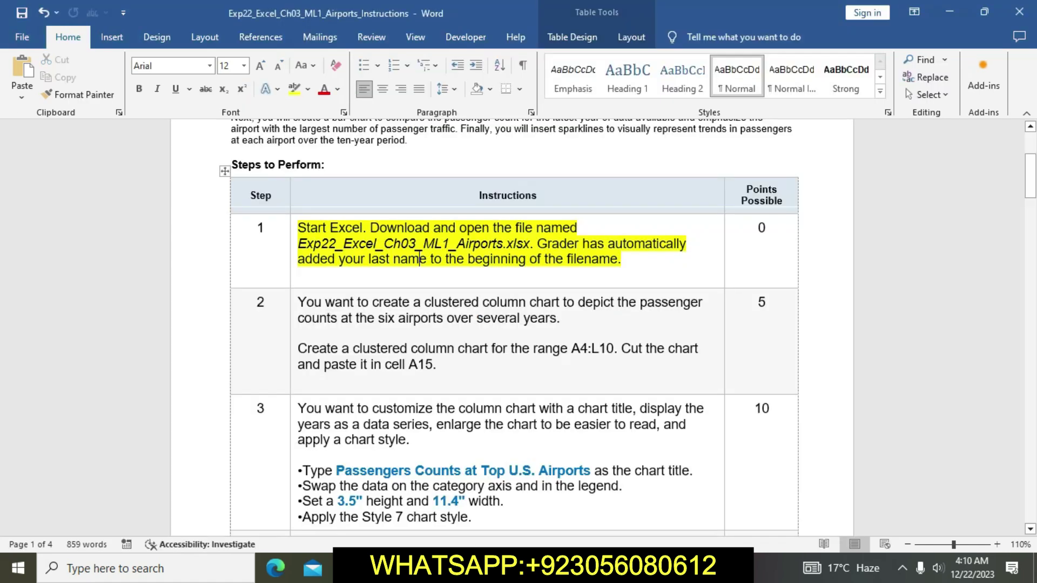
Clear the yellow highlight from the step 1 instructions and highlight the step 2 instructions instead.
left_click(294, 232)
left_click(355, 262)
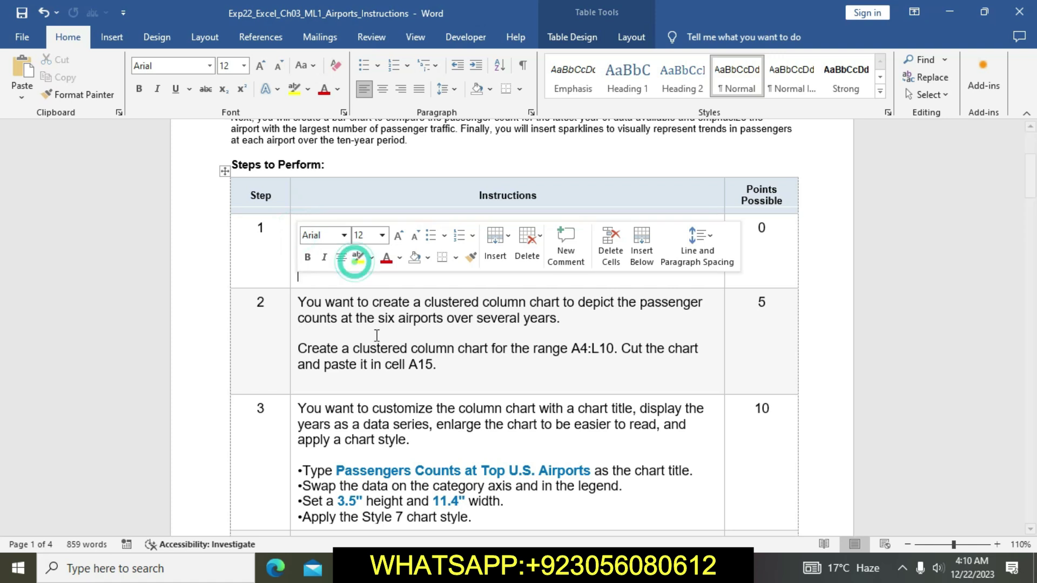
scroll(367, 354, "down", 2)
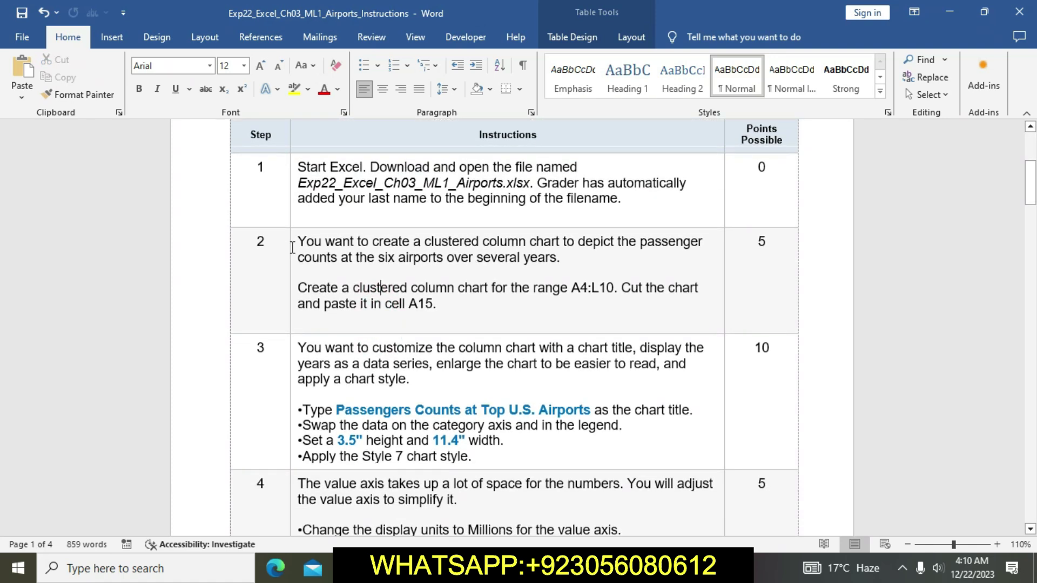
left_click(292, 247)
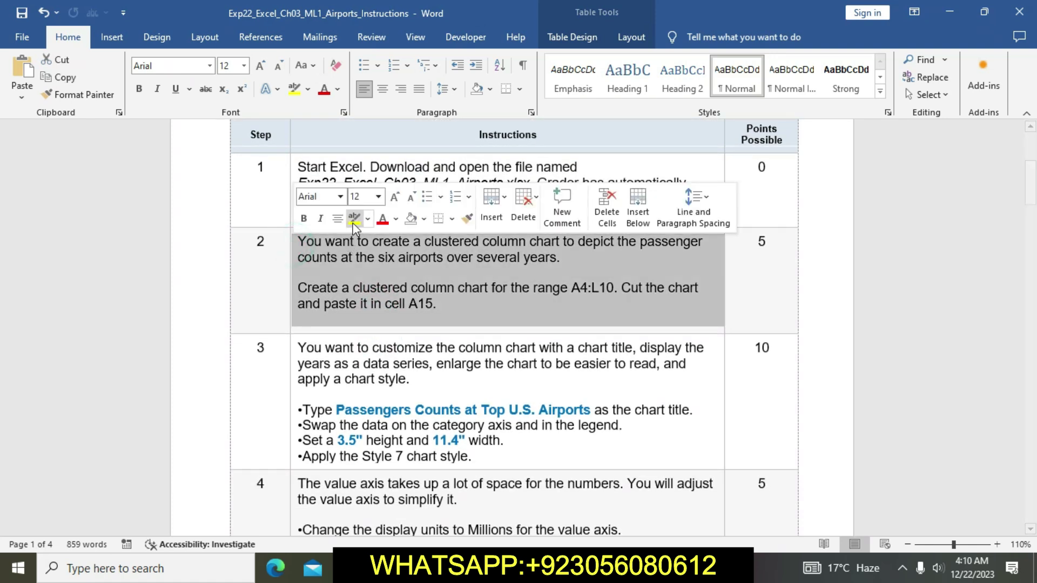
left_click(353, 218)
left_click(384, 287)
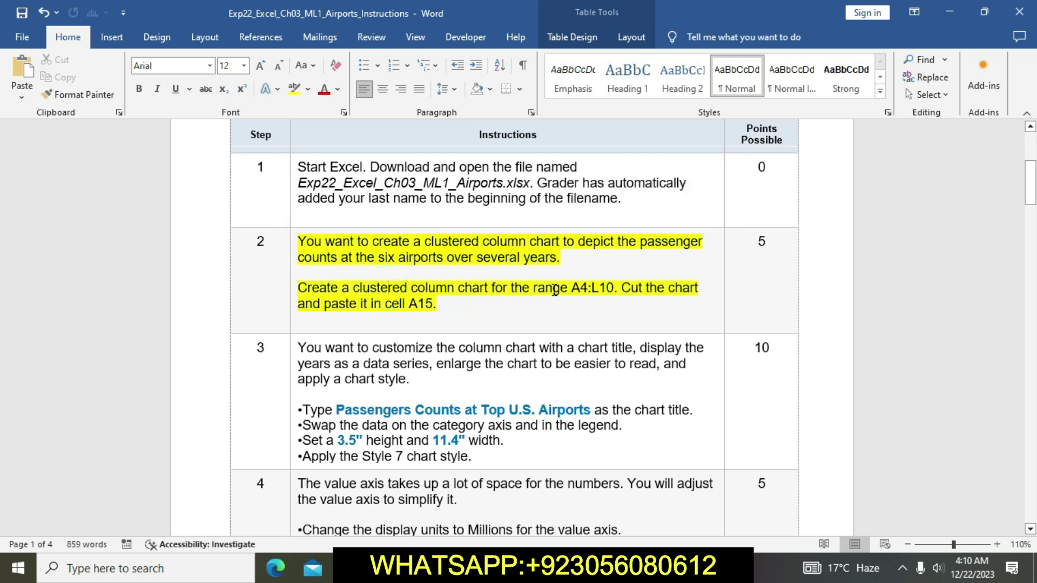
Copy the range reference A4:L10 from the step 2 instructions and insert a clustered column chart for that range in the Excel workbook.
left_click_drag(571, 288, 606, 289)
key("ctrl+c")
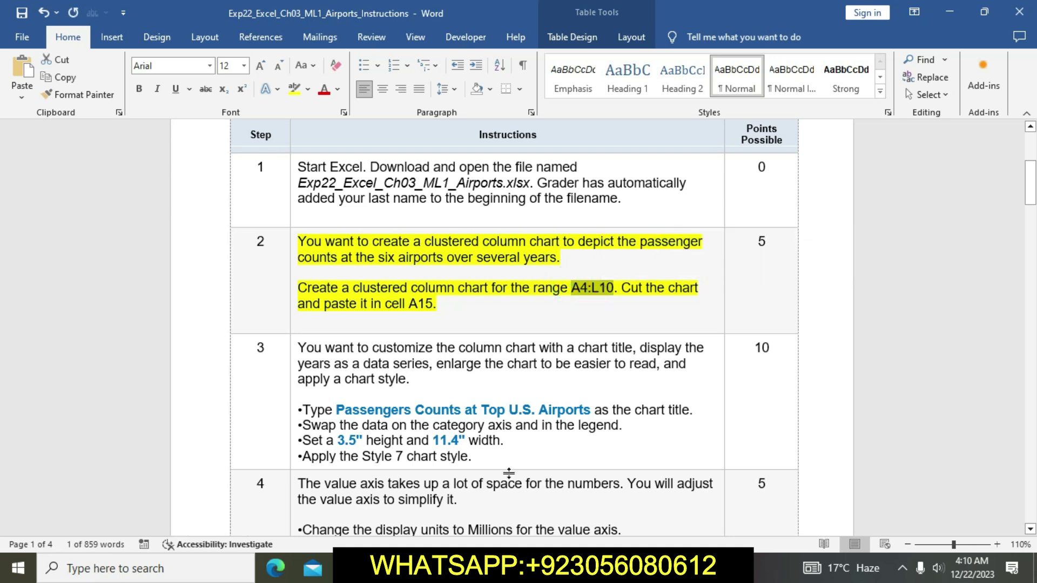
key("alt+Tab")
left_click(63, 137)
key("ctrl+v")
key("Return")
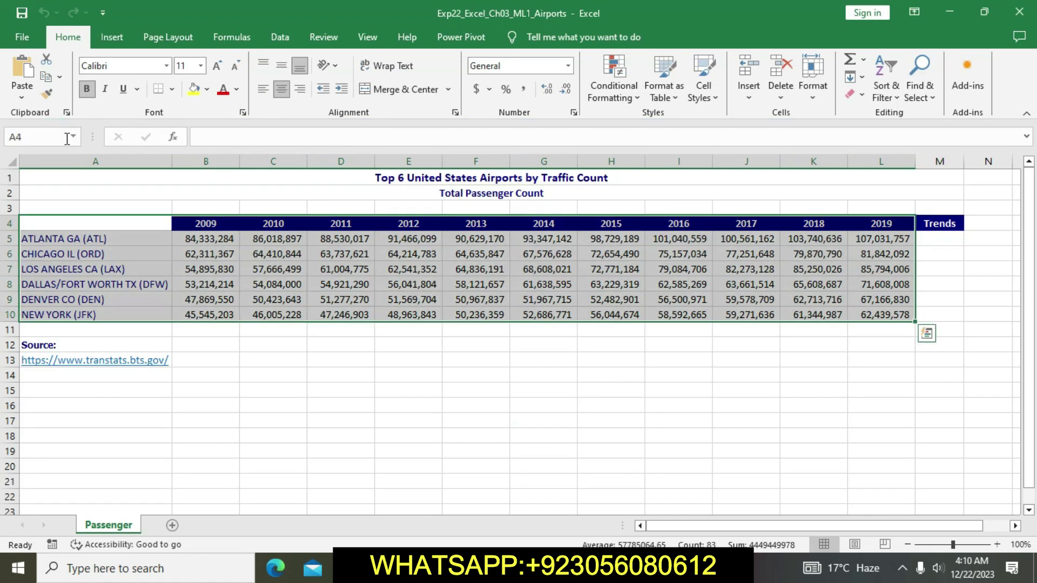
left_click(123, 40)
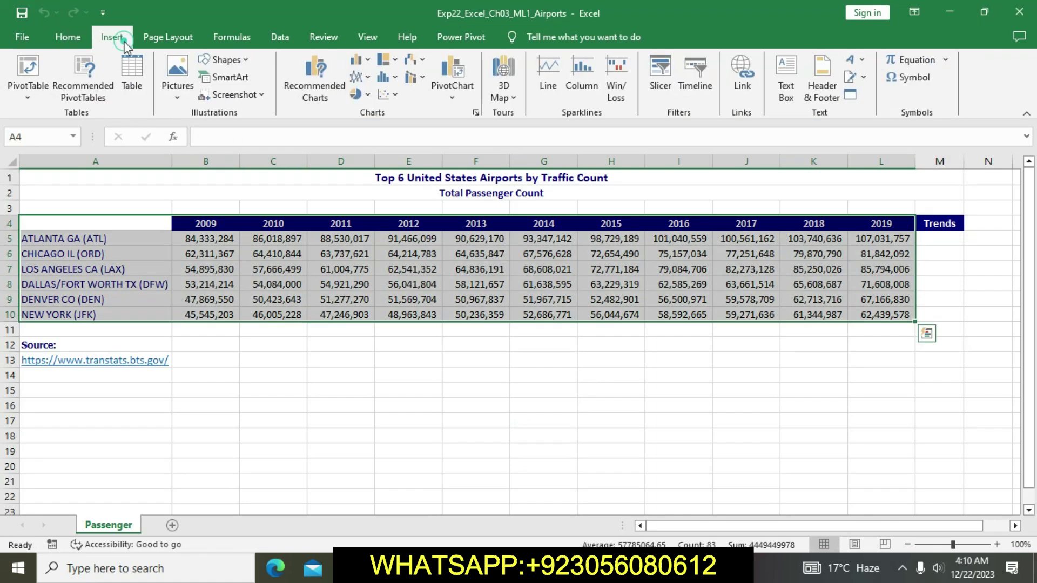
left_click(477, 113)
left_click(404, 86)
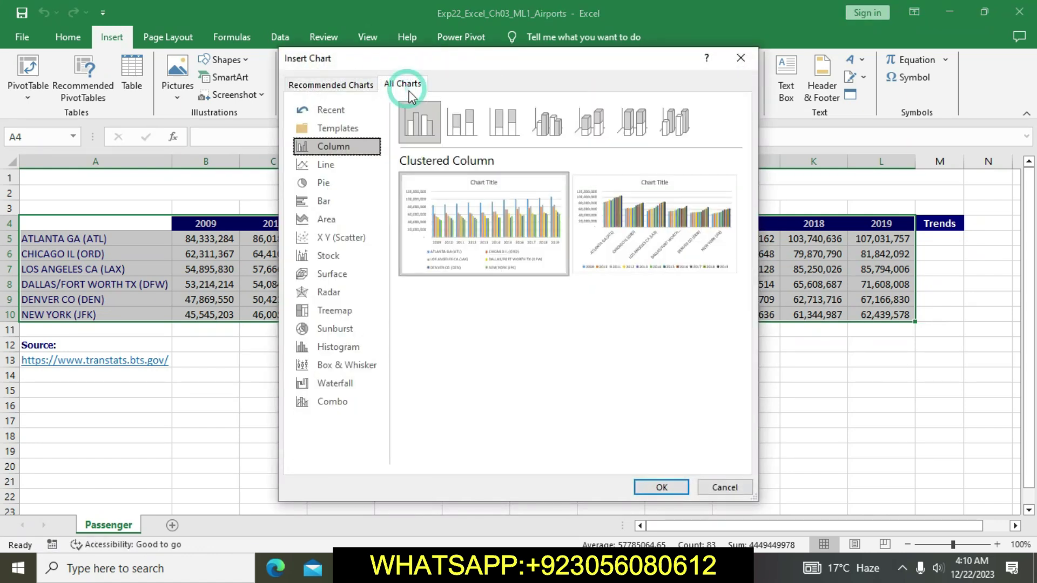
left_click(656, 485)
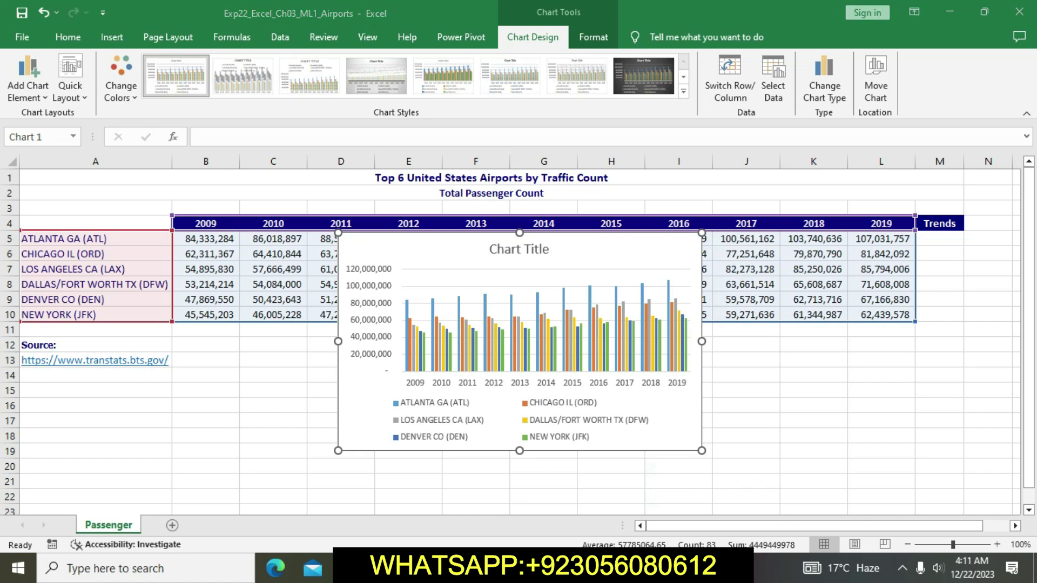
Check the chart placement instruction in Word, and cut the Excel column chart and paste it in cell A15.
left_click(513, 568)
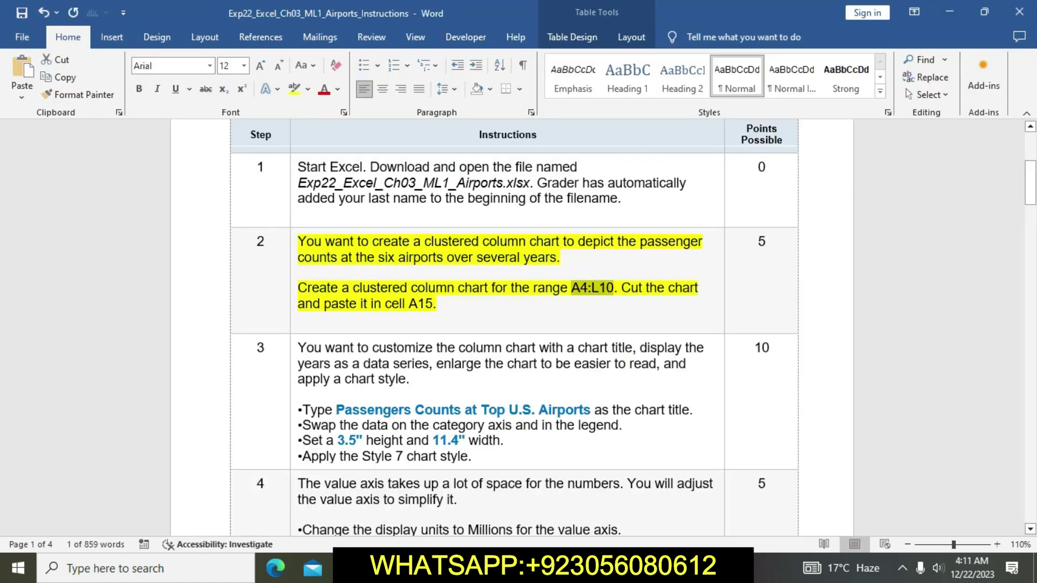
right_click(622, 288)
left_click_drag(621, 288, 481, 308)
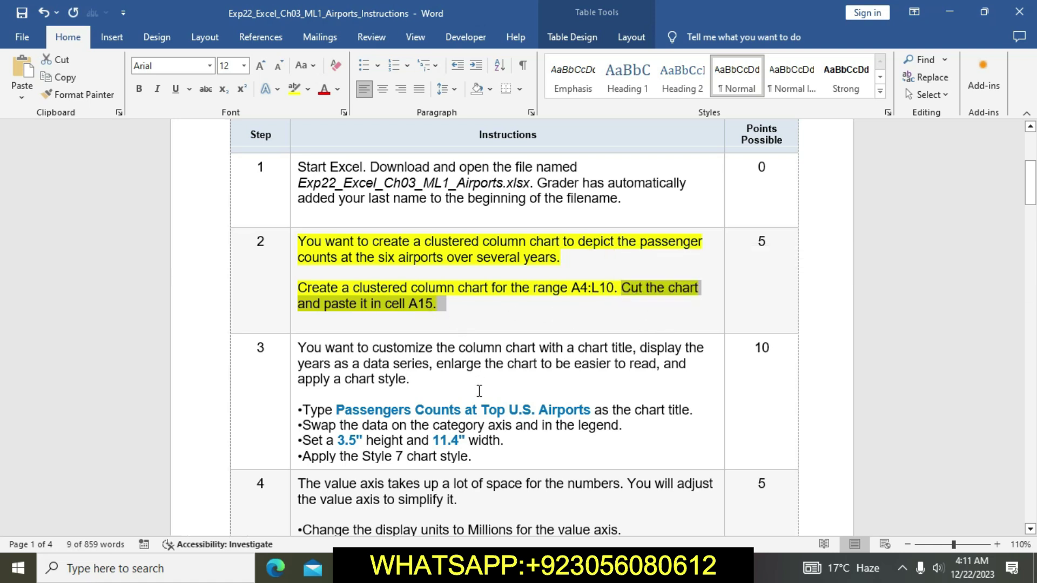
left_click(475, 568)
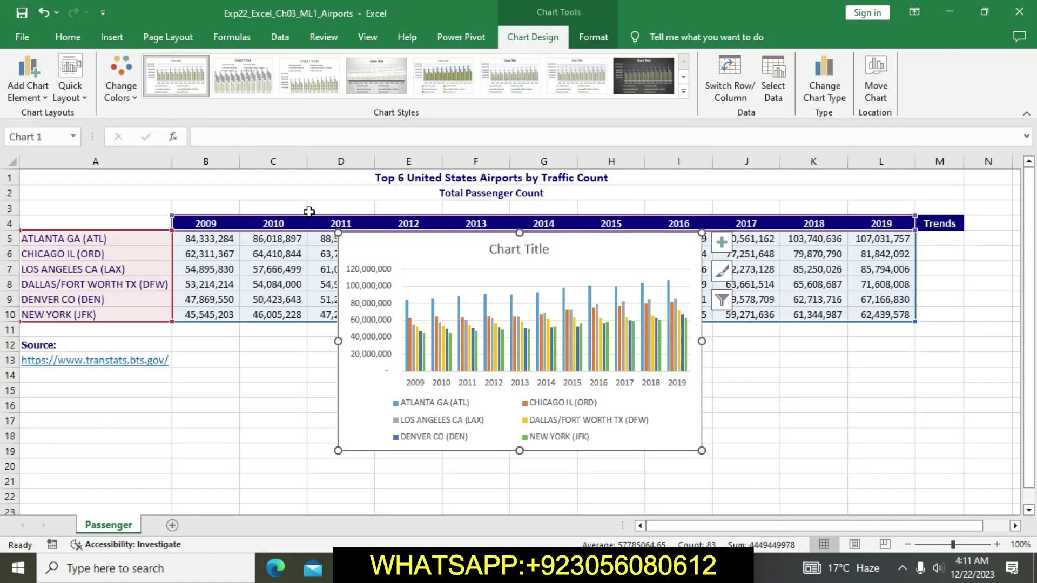
left_click(67, 38)
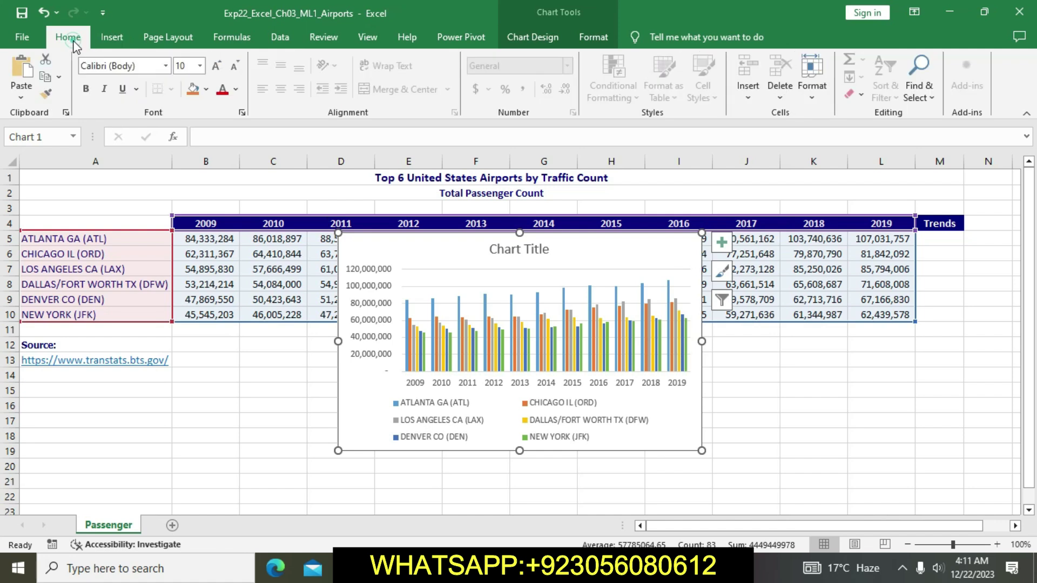
left_click(46, 60)
left_click(88, 392)
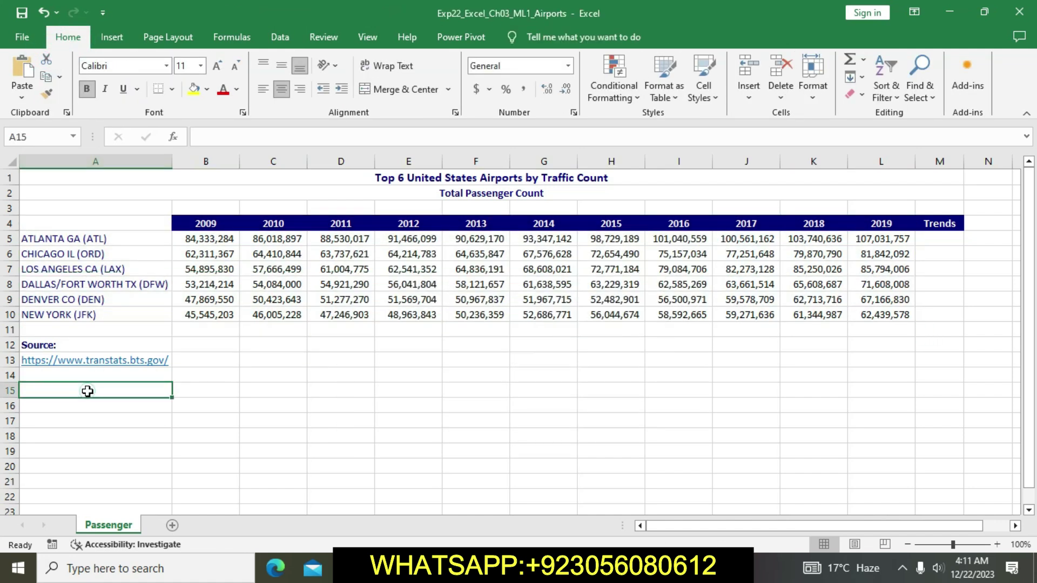
key("ctrl+v")
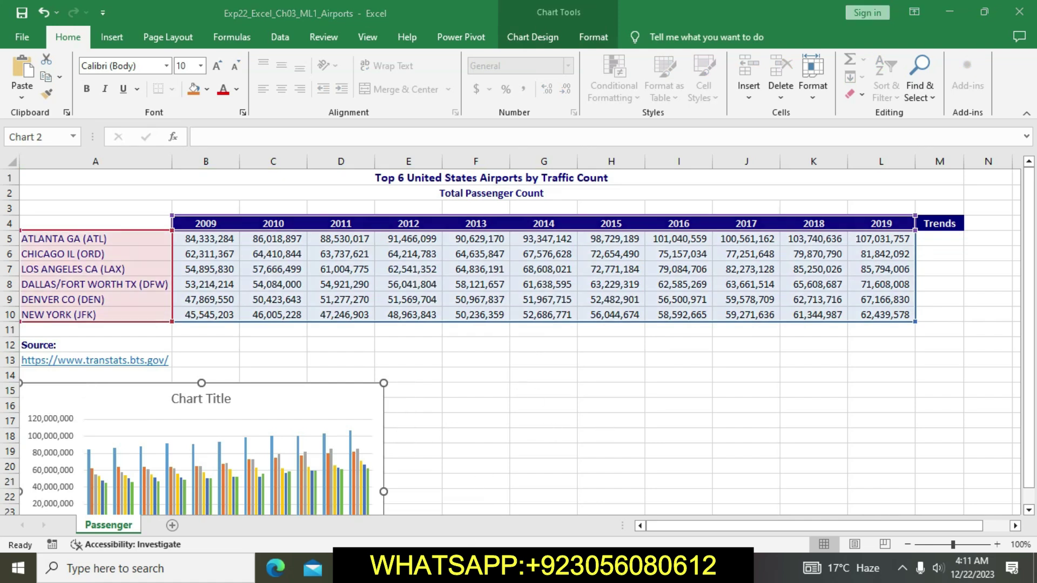
Switch to the Word instructions, clear the yellow highlight from step 2 and highlight the step 3 instructions.
key("alt+Tab")
left_click(459, 306)
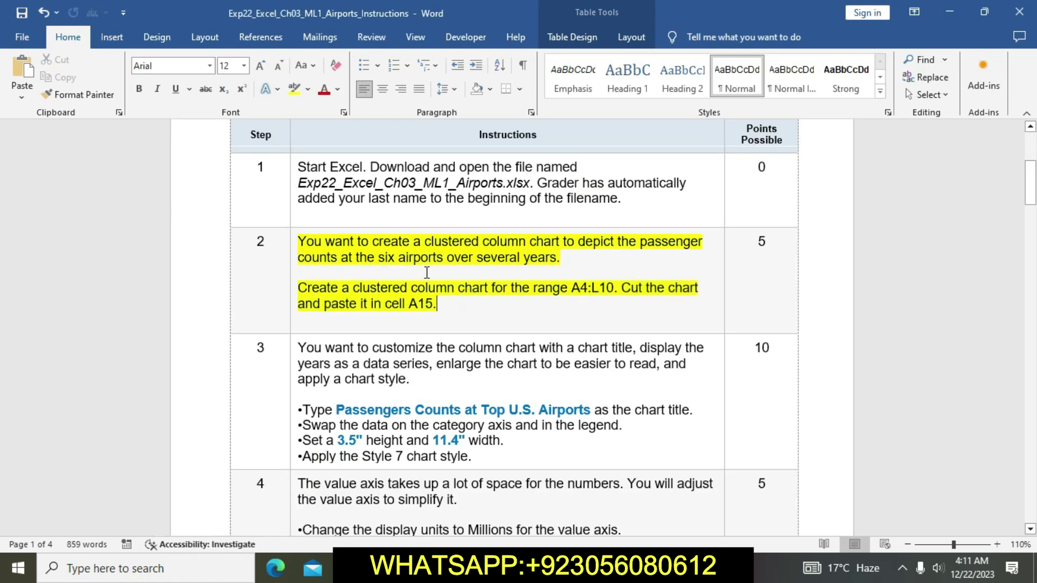
left_click(290, 242)
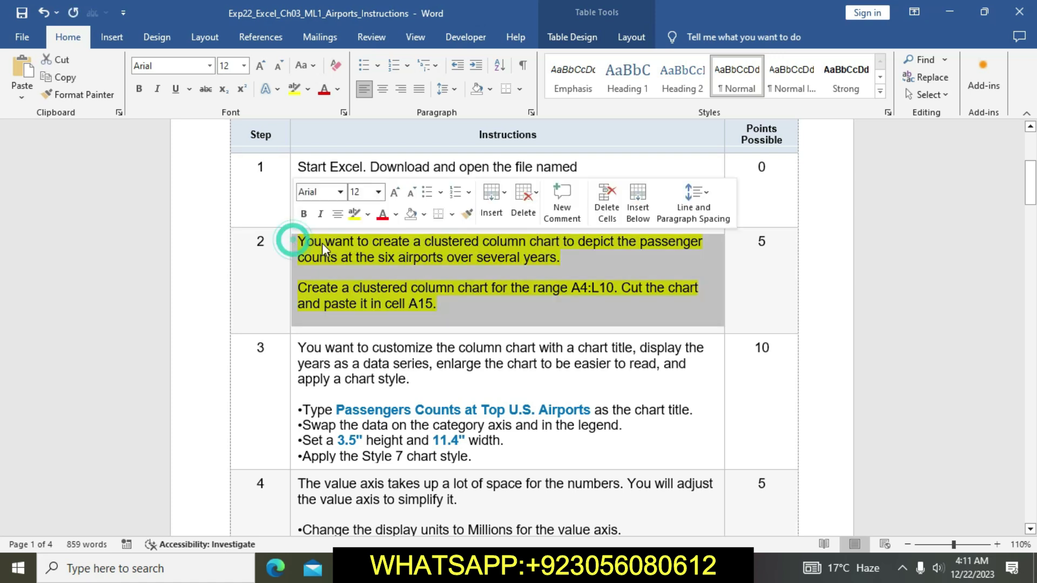
left_click(354, 214)
left_click(427, 388)
scroll(424, 383, "down", 3)
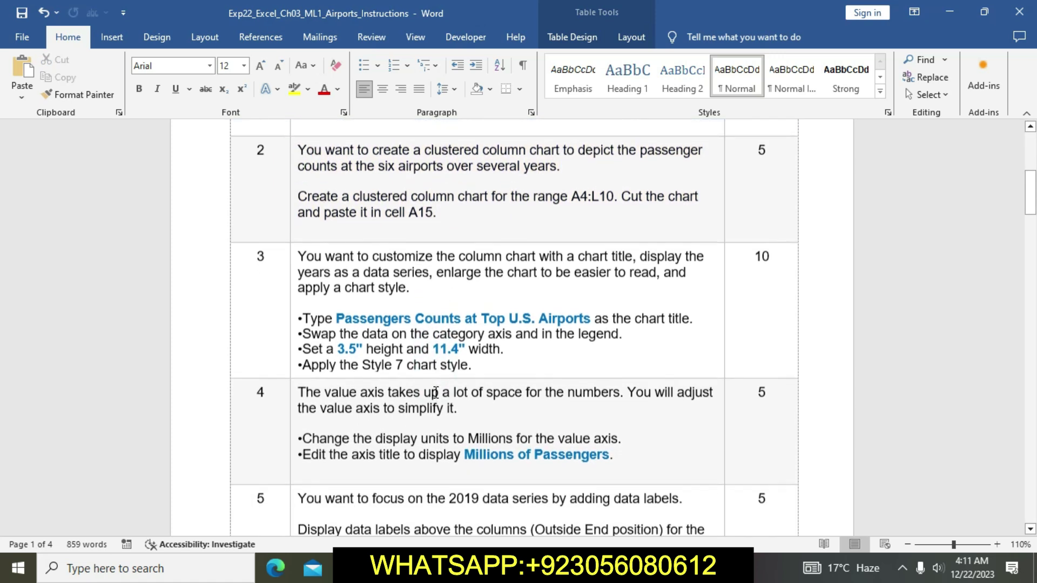
left_click(291, 256)
left_click(353, 228)
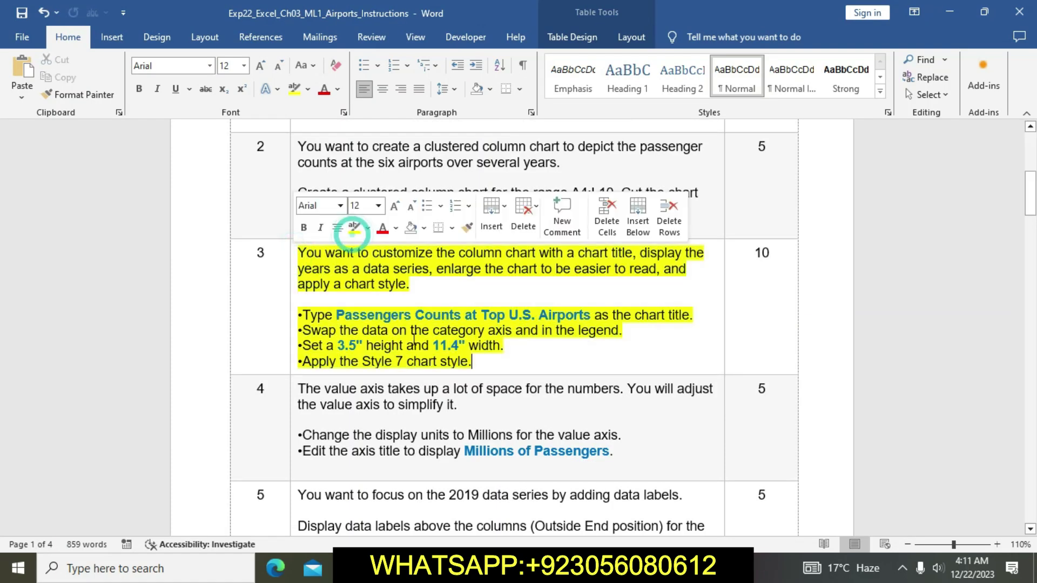
Replace the Excel column chart's title with "Passengers Counts at Top U.S. Airports", copied from the step 3 instructions.
left_click_drag(335, 314, 575, 315)
key("ctrl+c")
left_click(347, 318)
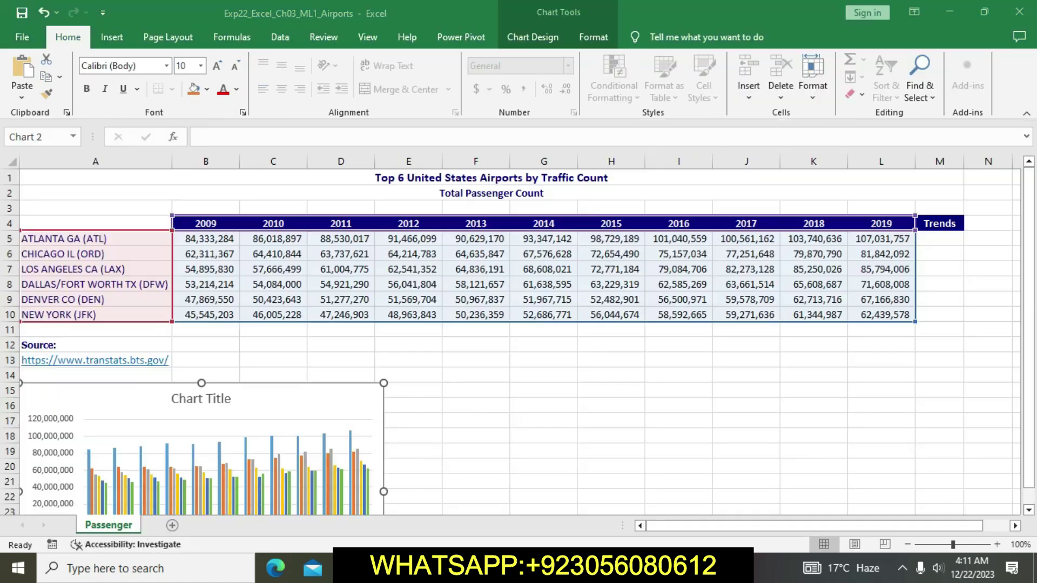
key("alt+Tab")
left_click(219, 398)
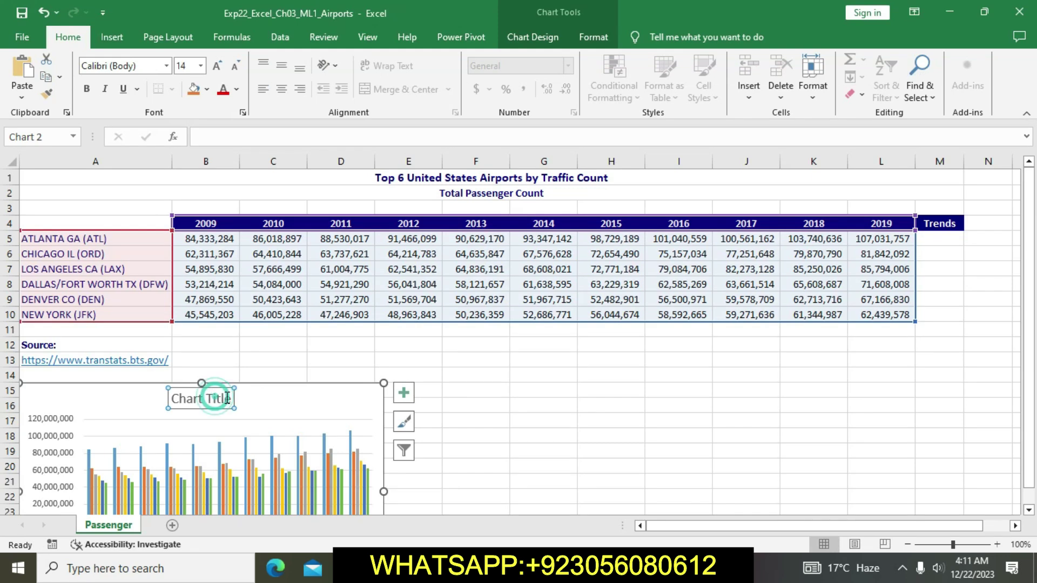
left_click(231, 399)
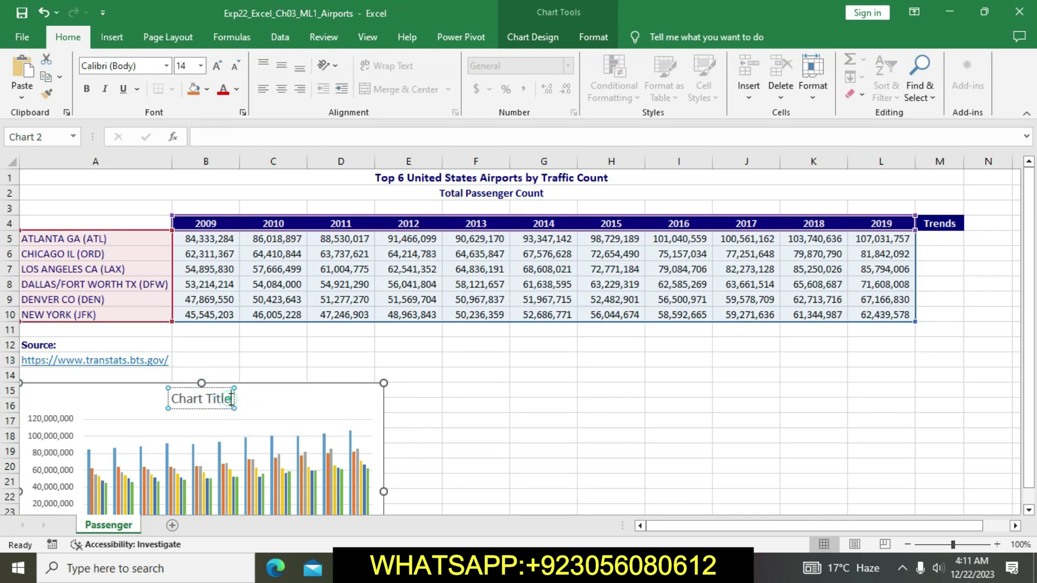
key("BackSpace")
key("BackSpace")
key("BackSpace")
key("BackSpace")
key("BackSpace")
key("BackSpace")
key("BackSpace")
key("BackSpace")
key("BackSpace")
key("BackSpace")
key("BackSpace")
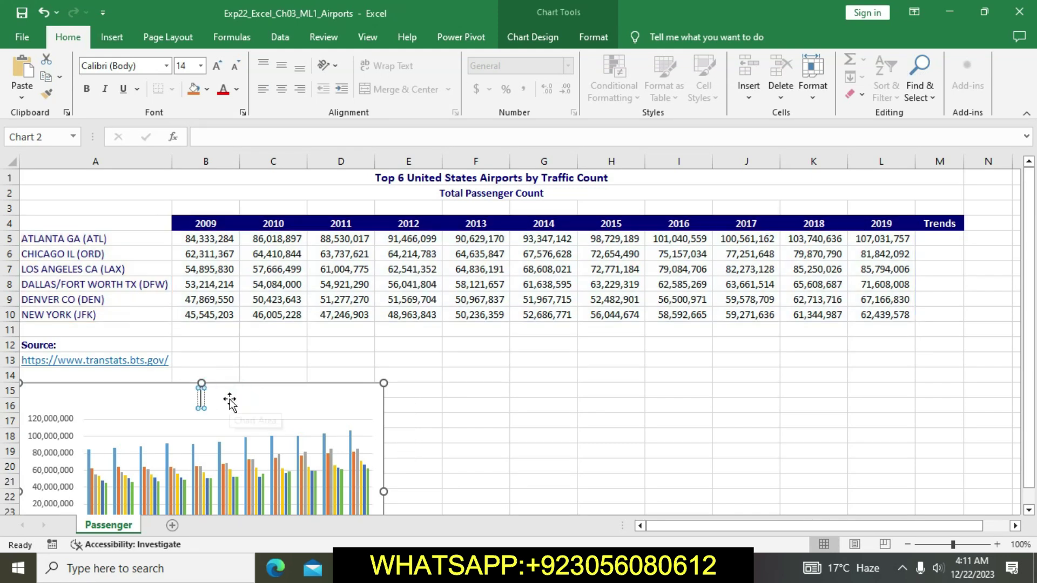
key("ctrl+v")
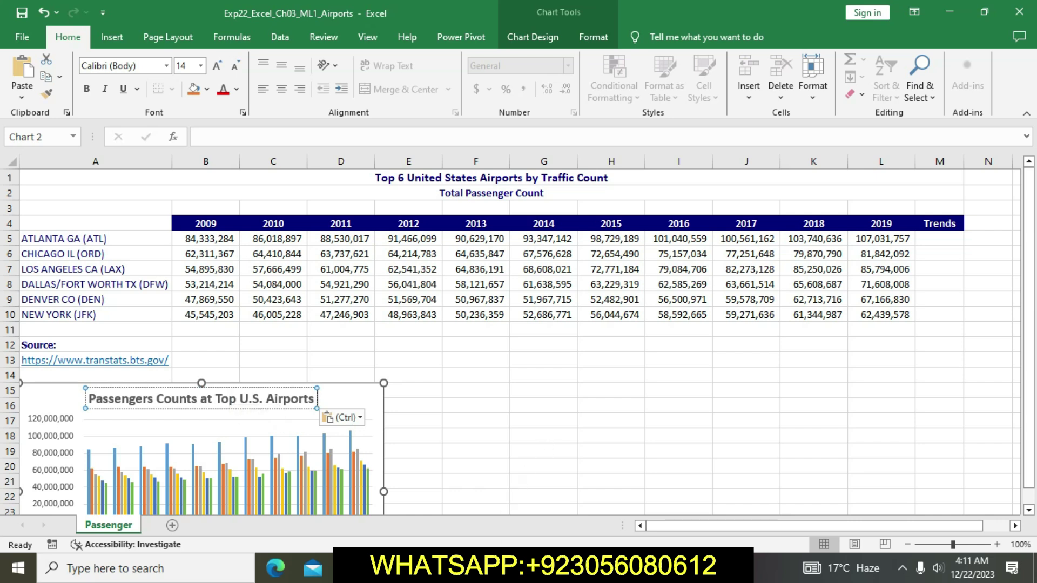
Check the data swap instruction in Word and switch the Excel chart's rows and columns, putting airports on the category axis and years in the legend.
key("alt+Tab")
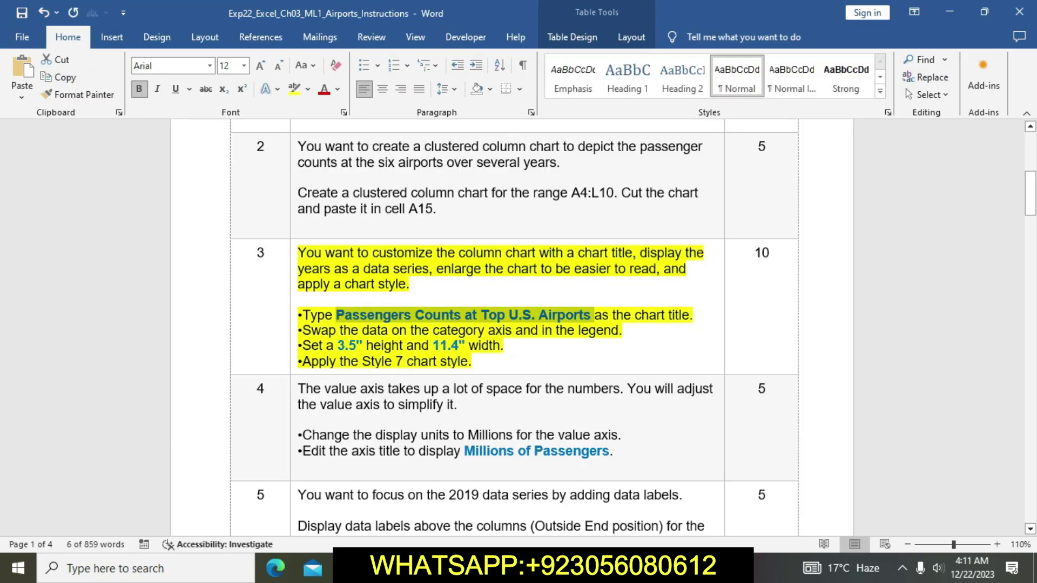
left_click(591, 316)
left_click_drag(306, 328, 618, 335)
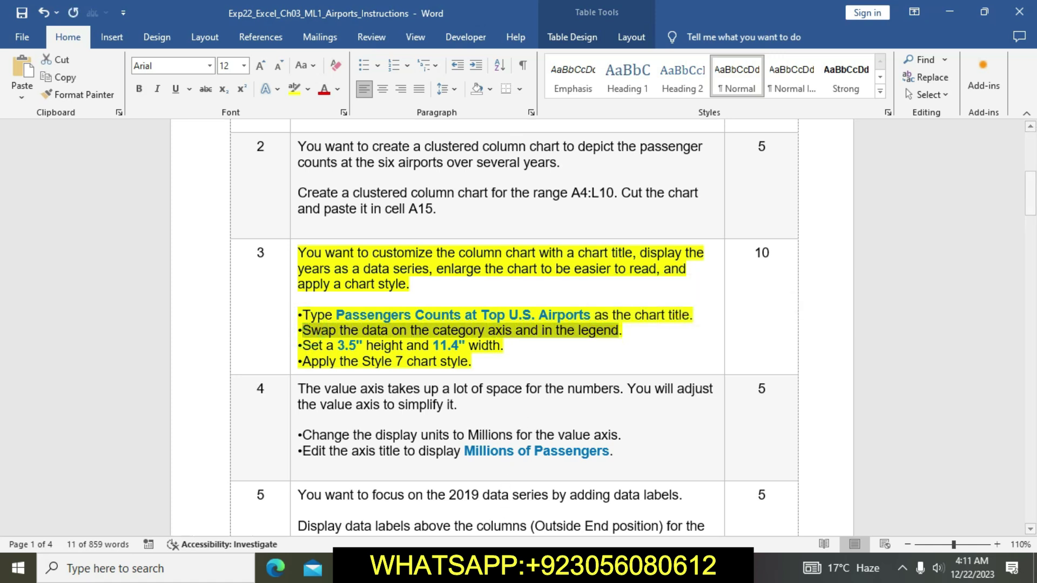
key("alt+Tab")
left_click(574, 459)
scroll(573, 459, "down", 2)
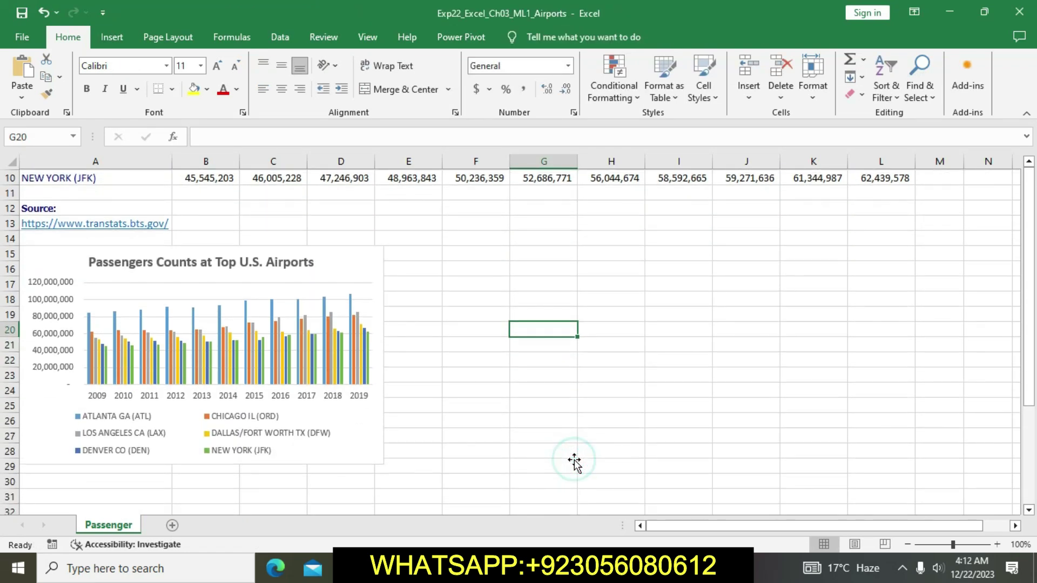
left_click(360, 303)
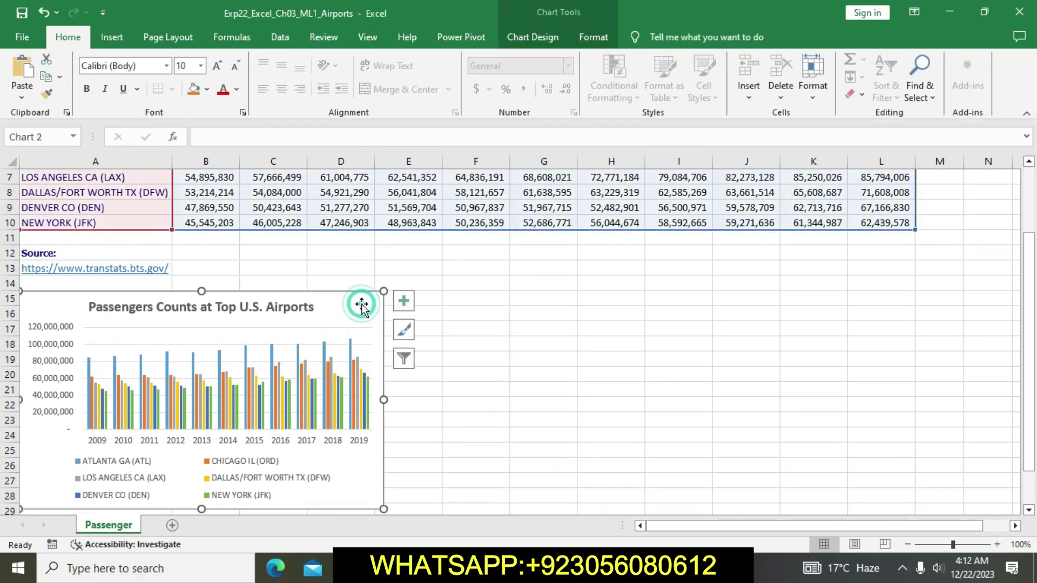
left_click(599, 44)
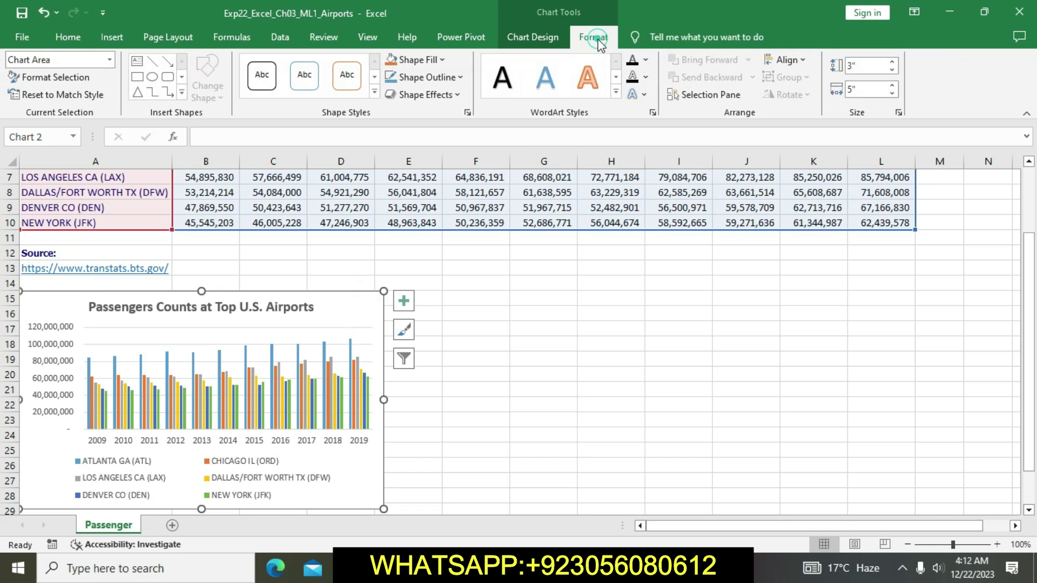
left_click(535, 37)
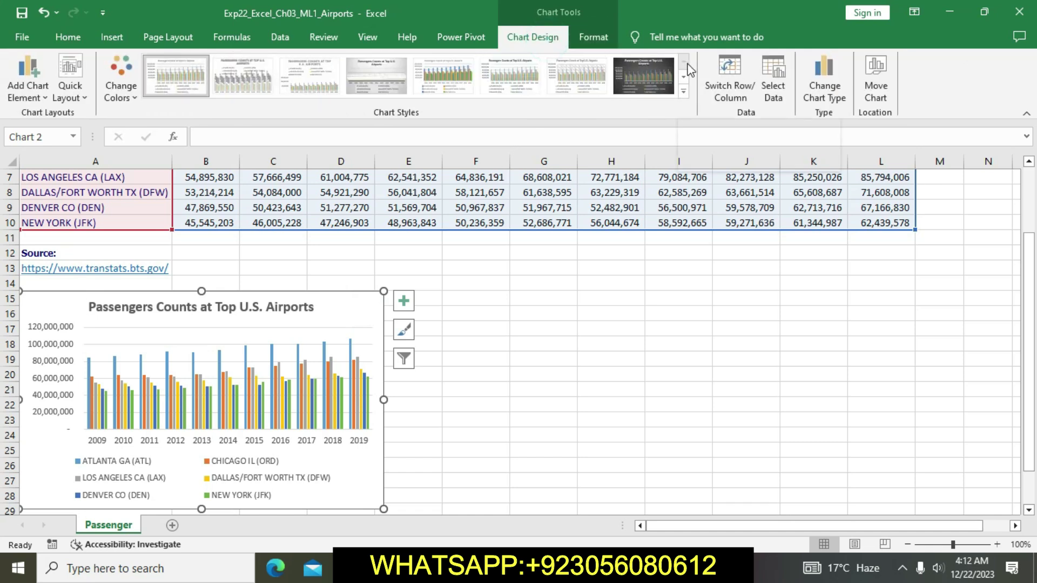
left_click(731, 67)
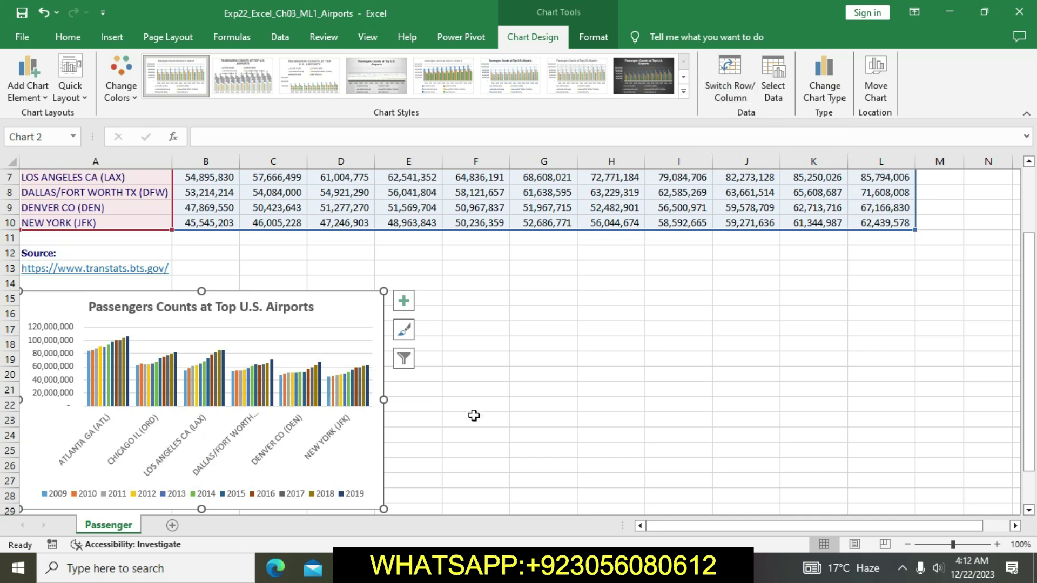
Check the chart size instruction in Word and set the Excel column chart's height to 3.5" and width to 11.4".
left_click(463, 497)
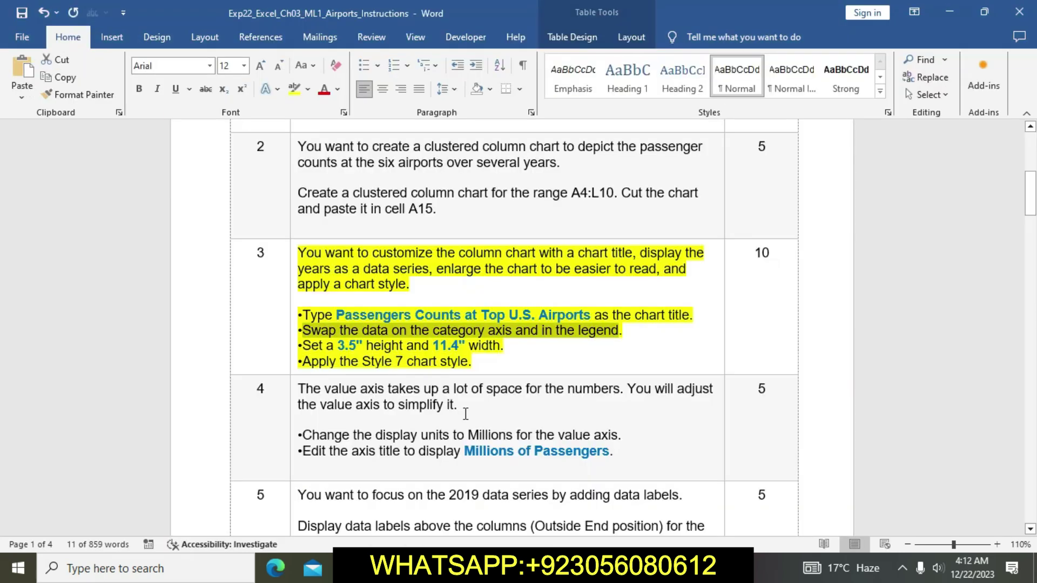
left_click_drag(470, 346, 468, 346)
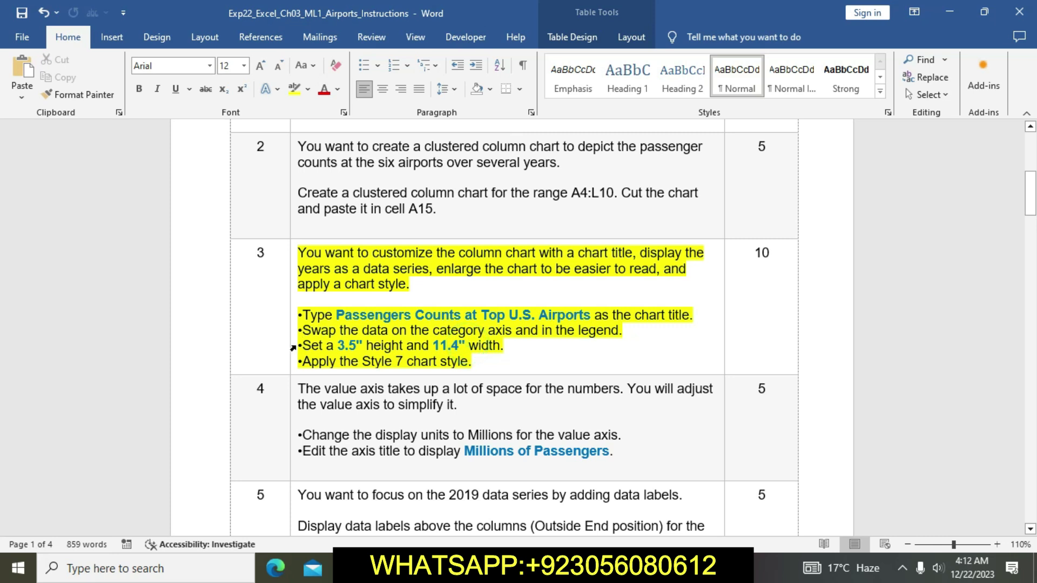
triple_click(307, 344)
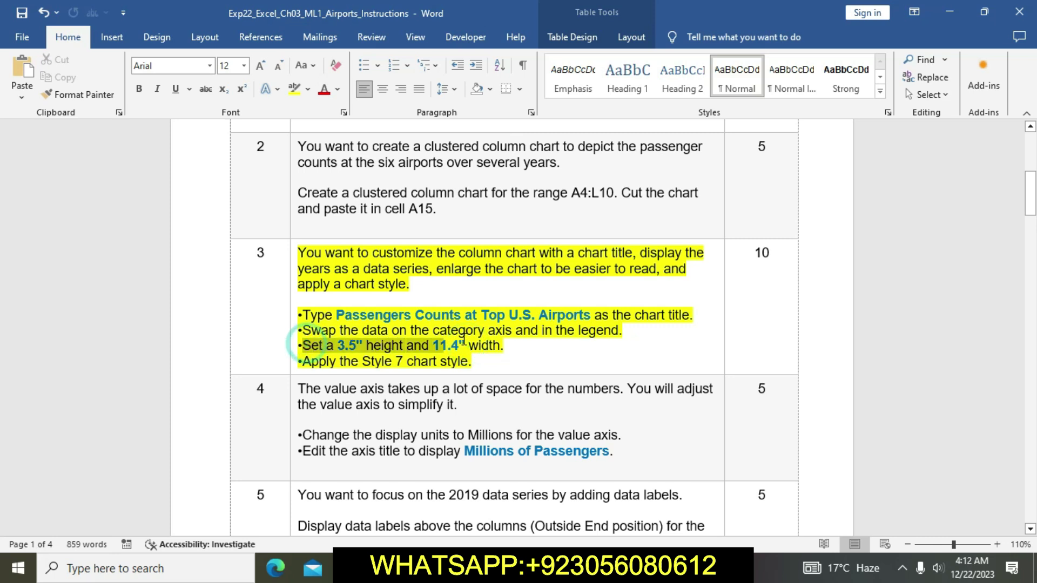
key("alt+Tab")
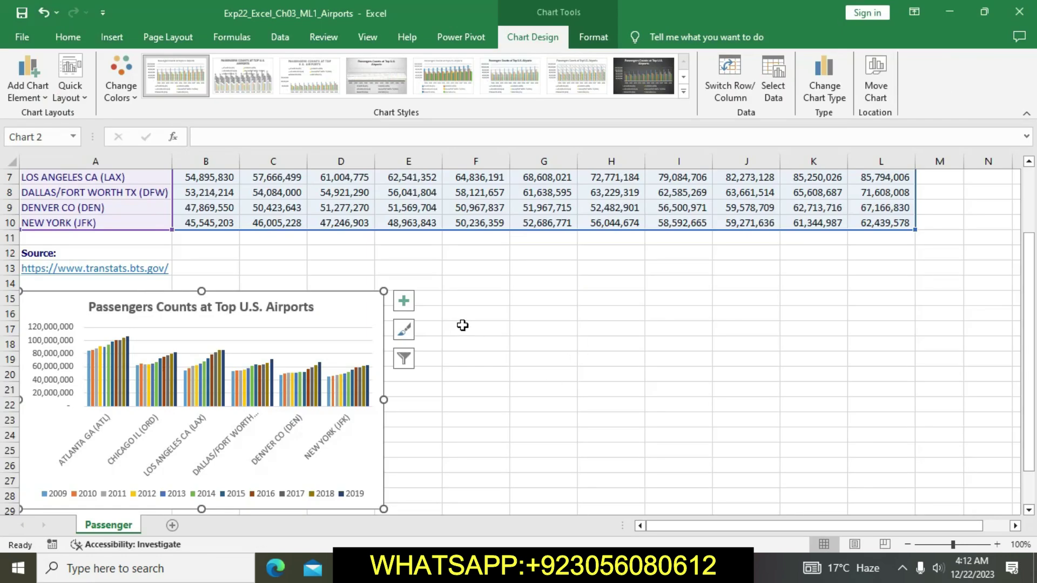
left_click(603, 37)
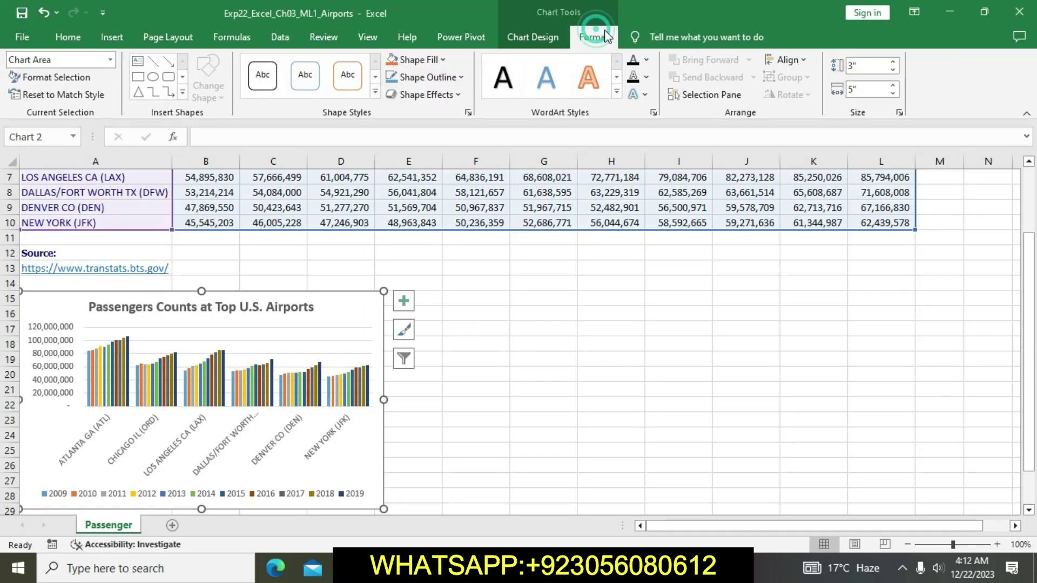
left_click(892, 62)
left_click(891, 62)
left_click(891, 62)
left_click(891, 62)
left_click(892, 62)
left_click(861, 90)
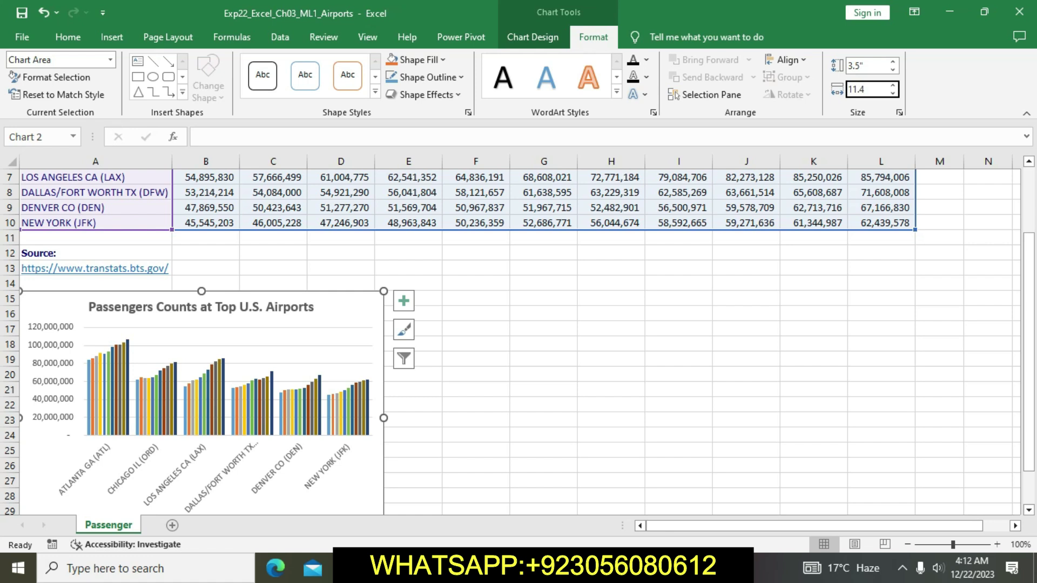
type("11.4")
left_click(726, 326)
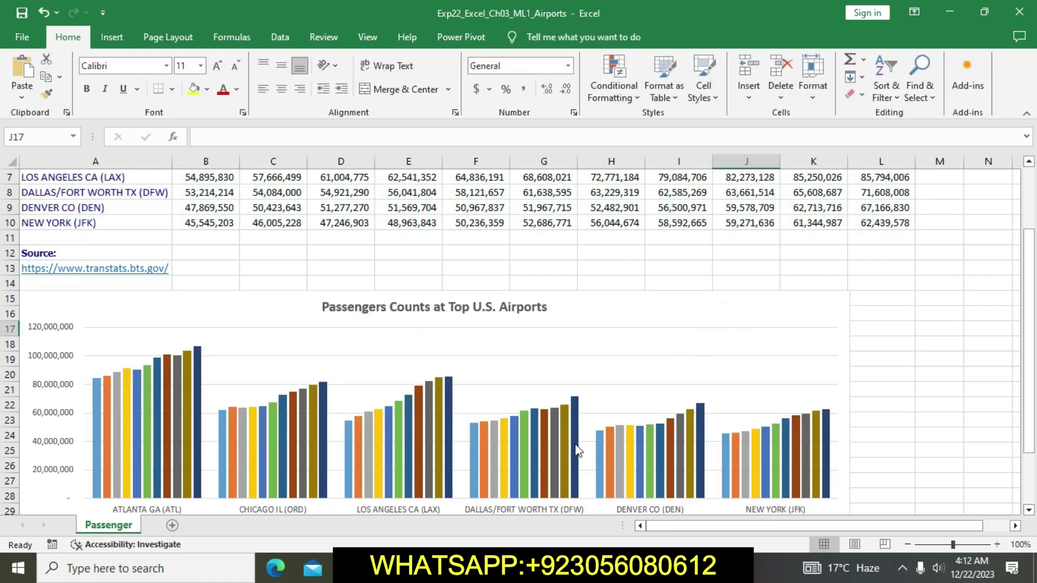
Check the chart style instruction in Word and apply the Style 7 chart style to the Excel column chart.
key("alt+Tab")
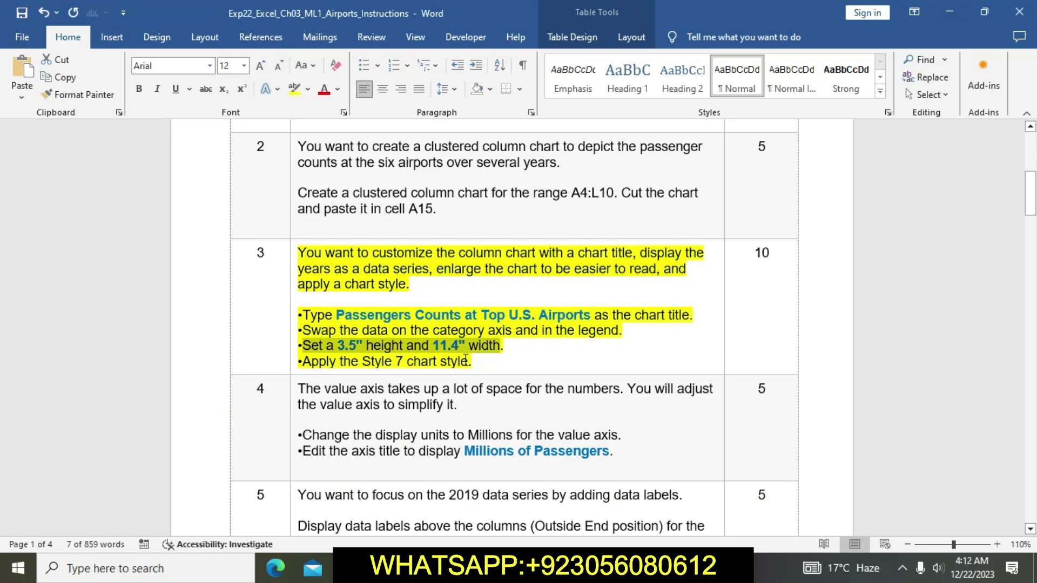
left_click(486, 355)
left_click_drag(302, 360, 471, 363)
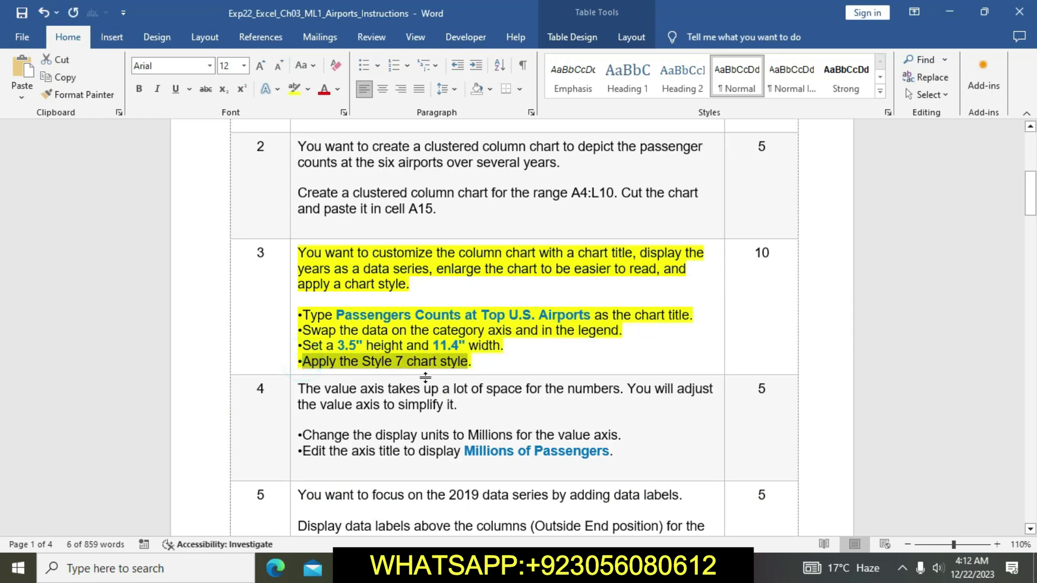
key("alt+Tab")
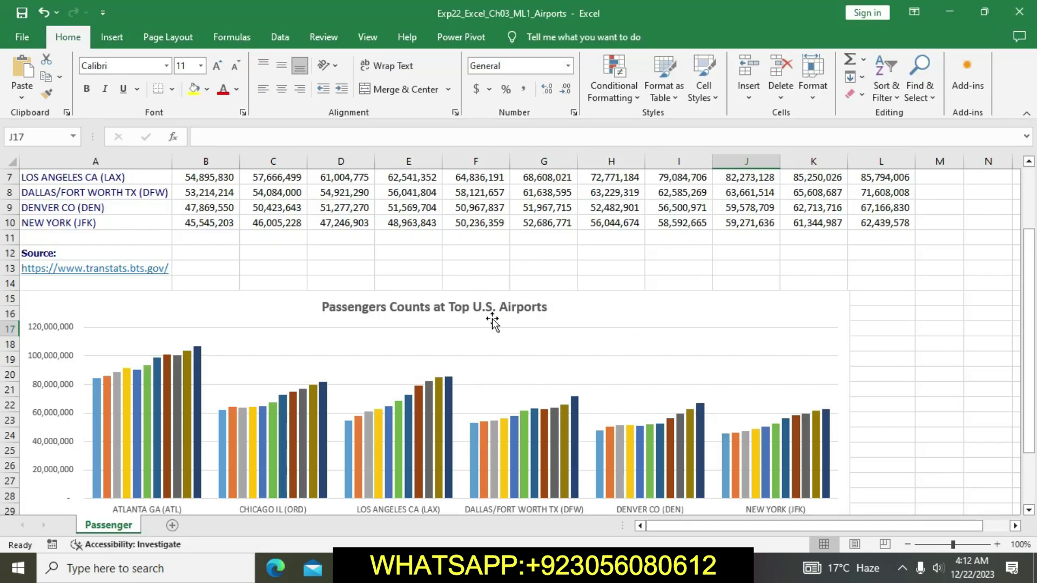
left_click(670, 300)
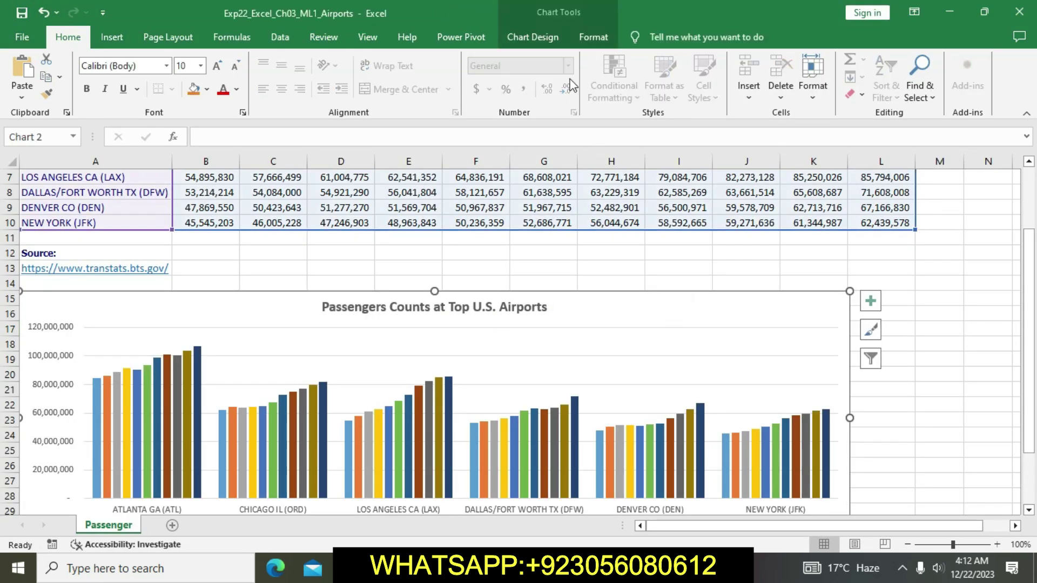
left_click(535, 37)
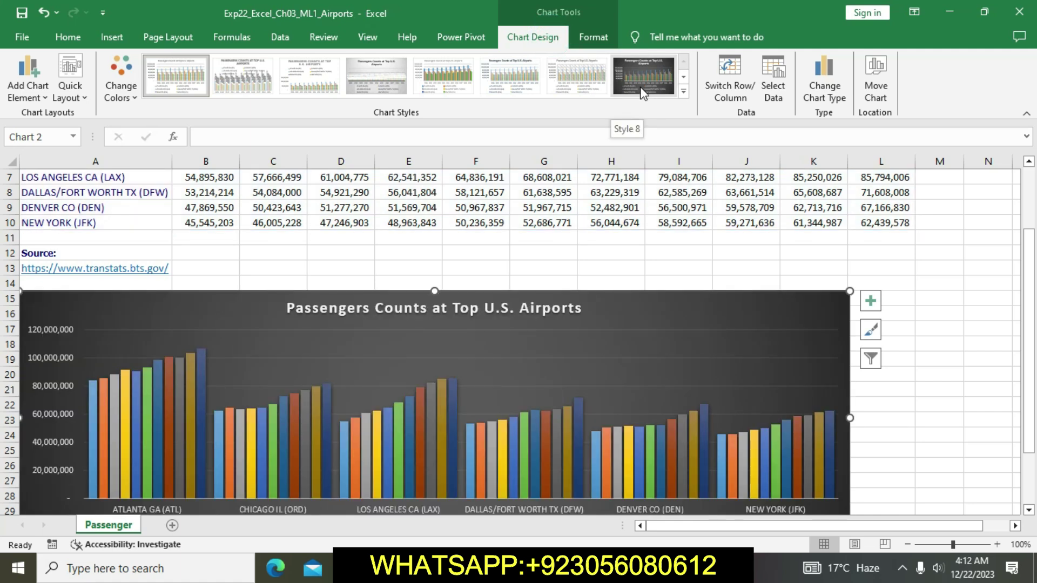
left_click(587, 77)
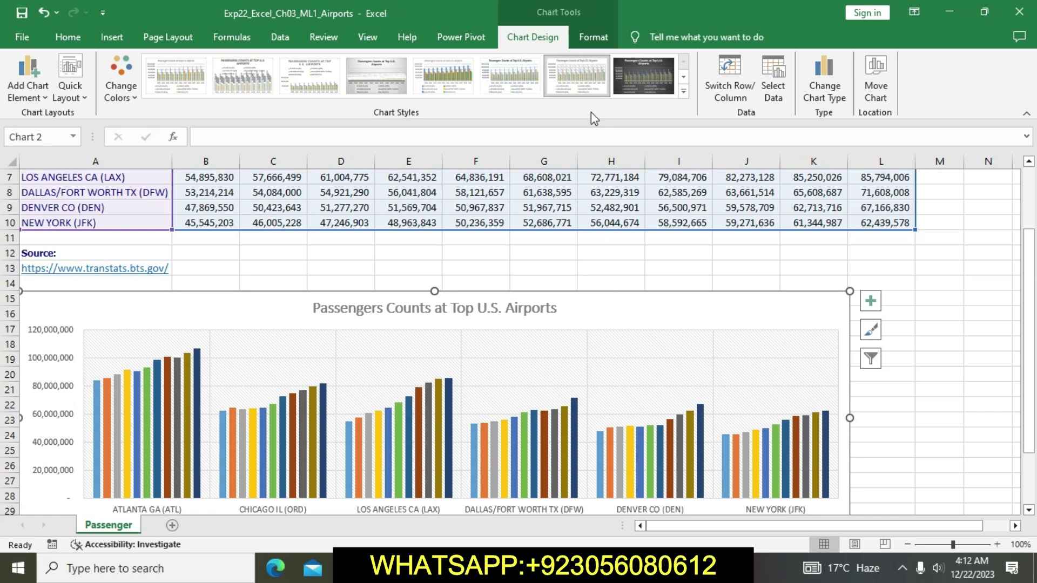
left_click(587, 84)
Switch to the Word instructions, clear the yellow highlight from step 3 and highlight the step 4 instructions.
key("alt+Tab")
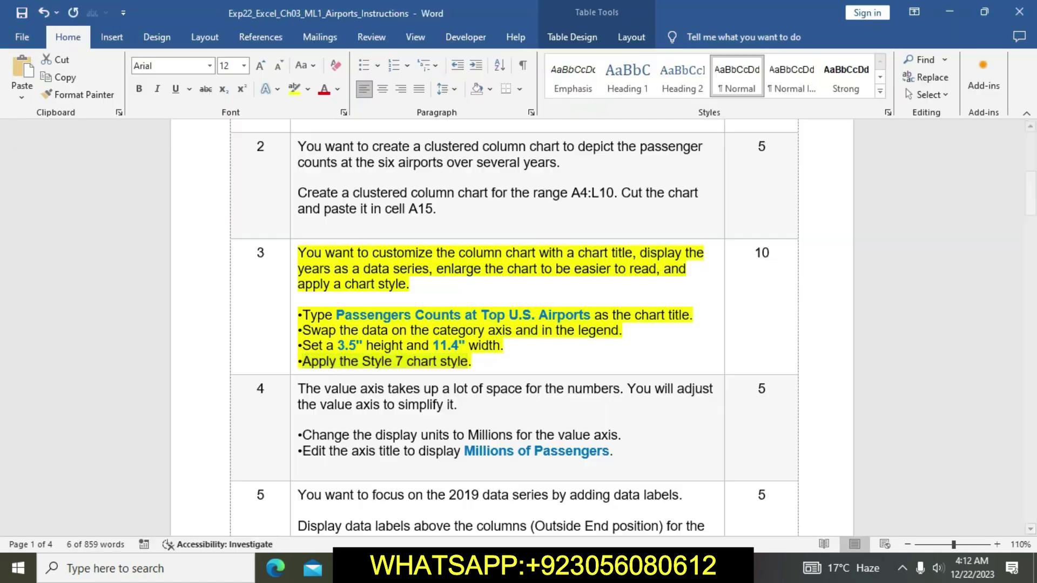
left_click(541, 338)
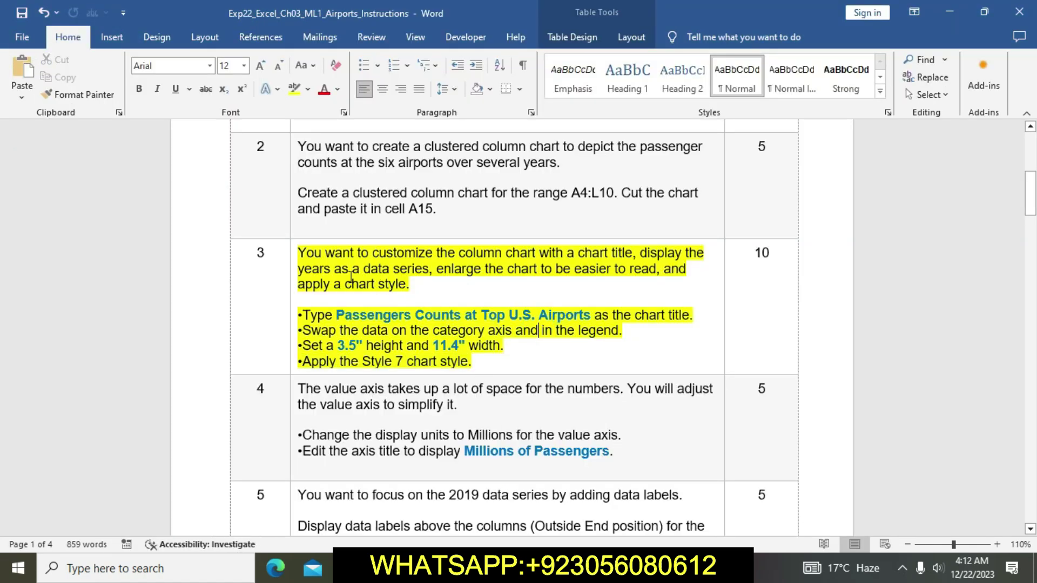
left_click(295, 258)
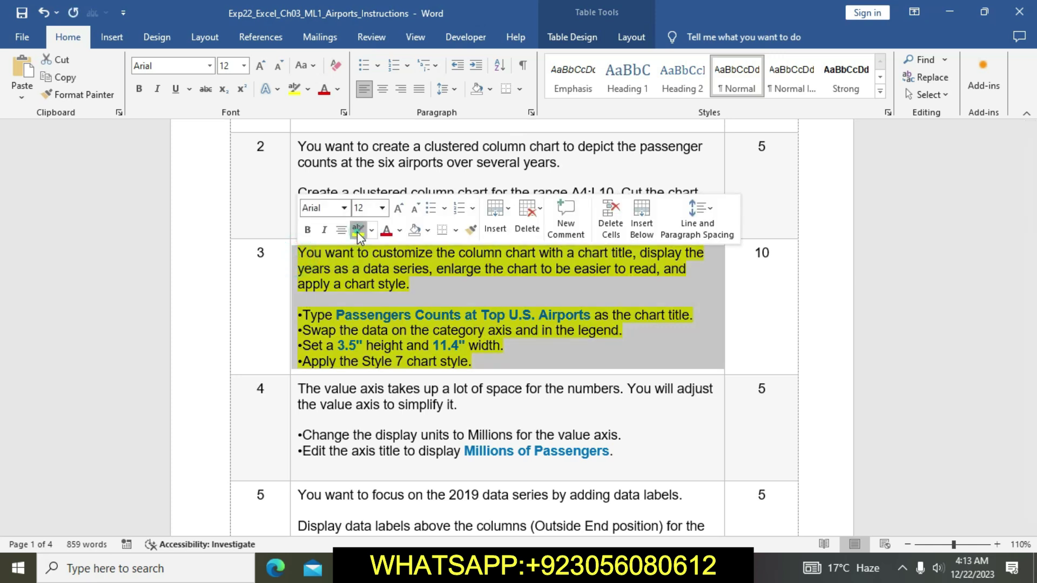
left_click(357, 232)
scroll(479, 439, "down", 2)
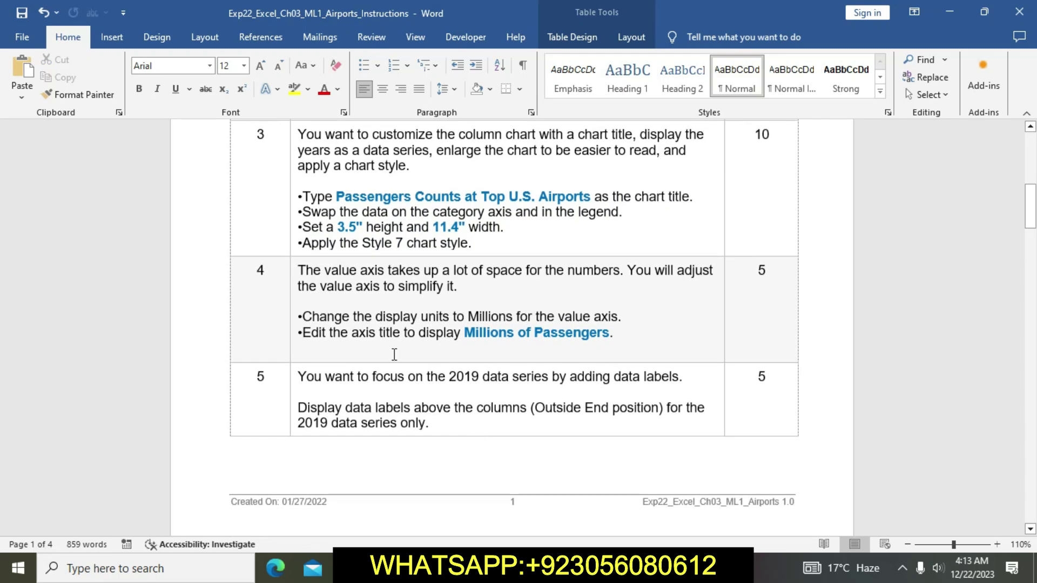
left_click(293, 275)
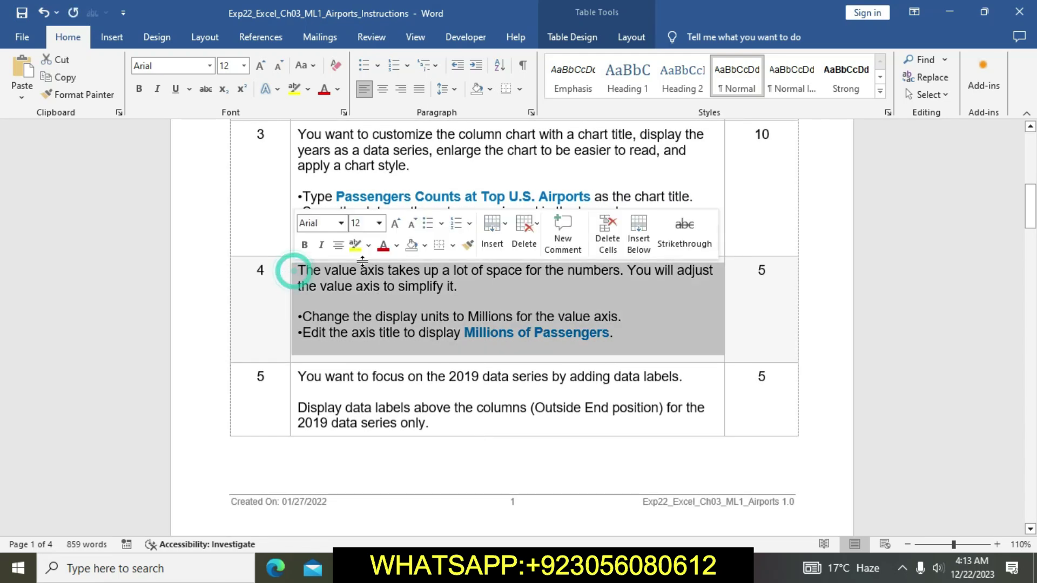
left_click(354, 247)
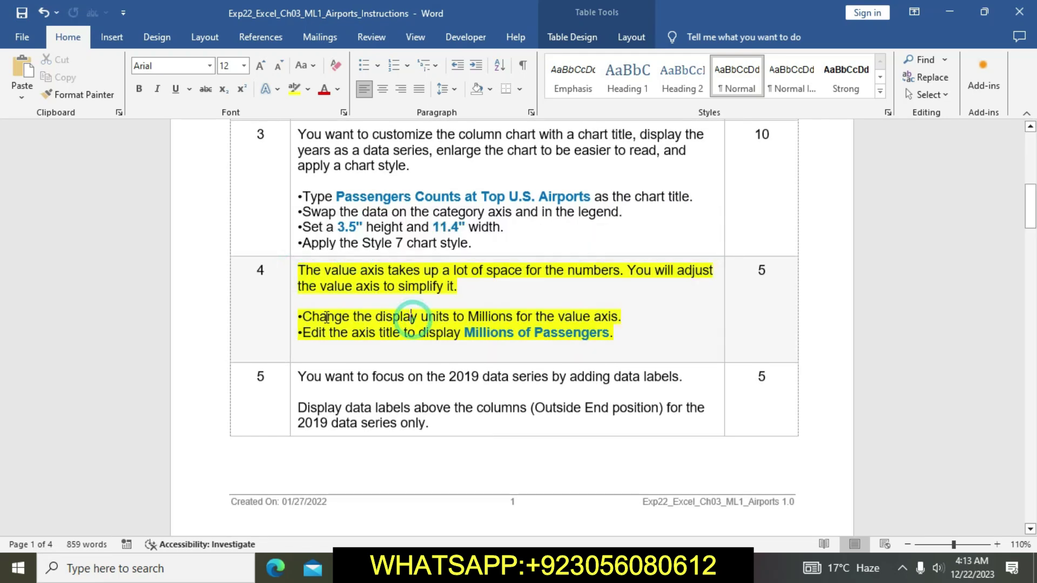
Check the display units instruction in Word and set the Excel chart's value axis display units to Millions.
left_click_drag(306, 317, 621, 318)
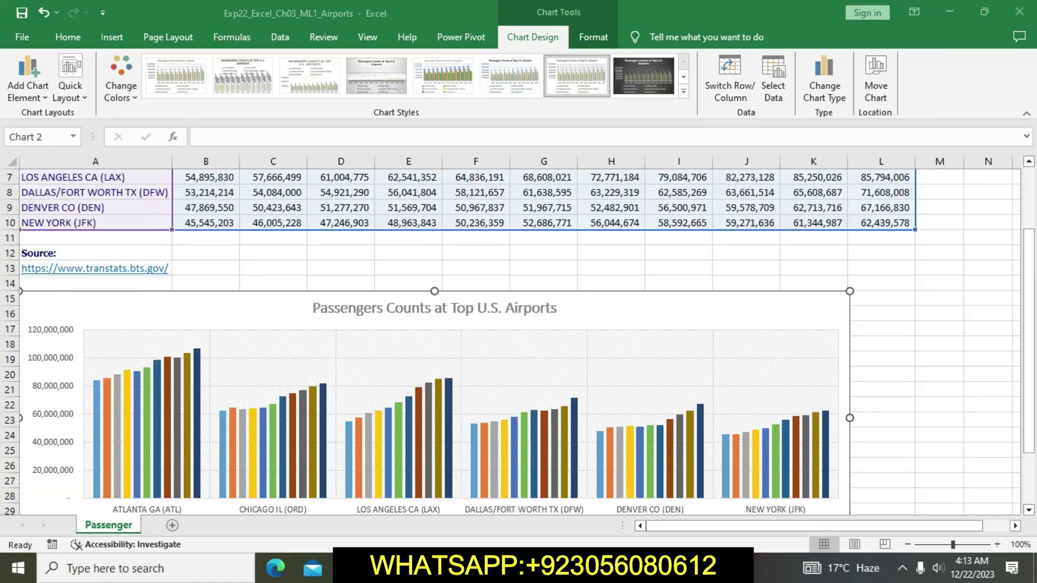
left_click(519, 568)
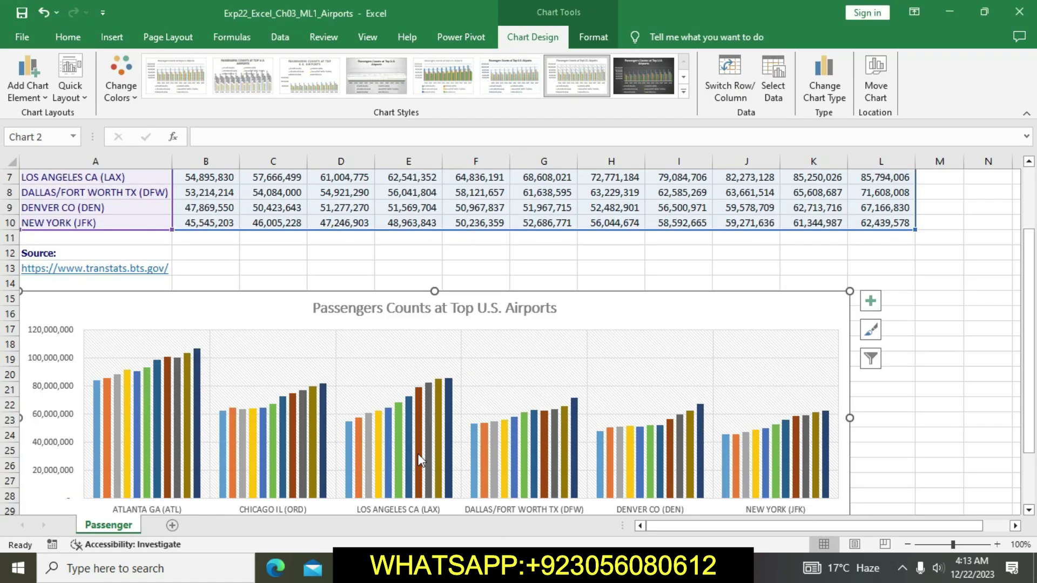
scroll(420, 459, "down", 3)
left_click(60, 353)
right_click(60, 354)
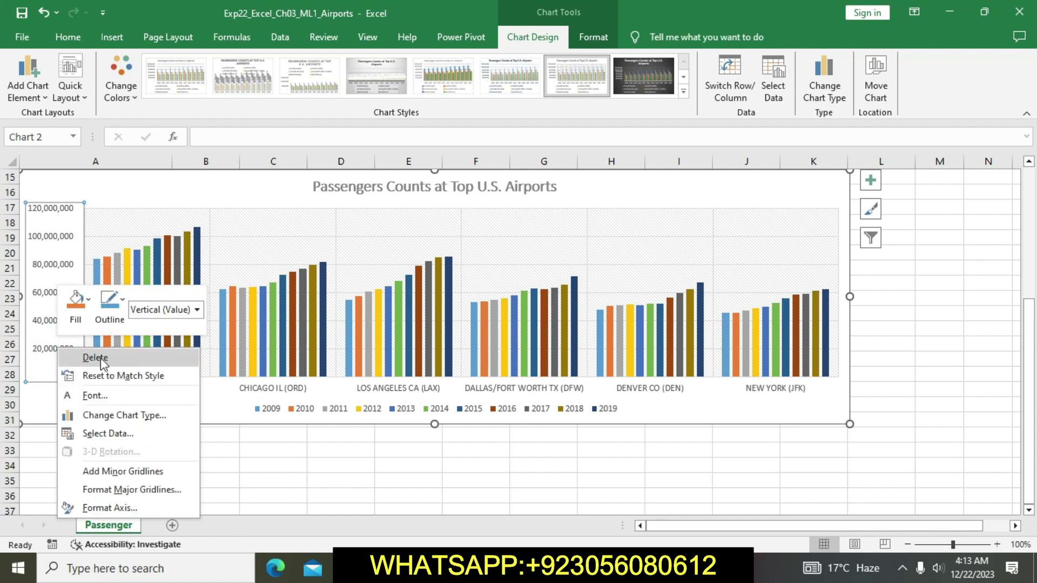
left_click(118, 506)
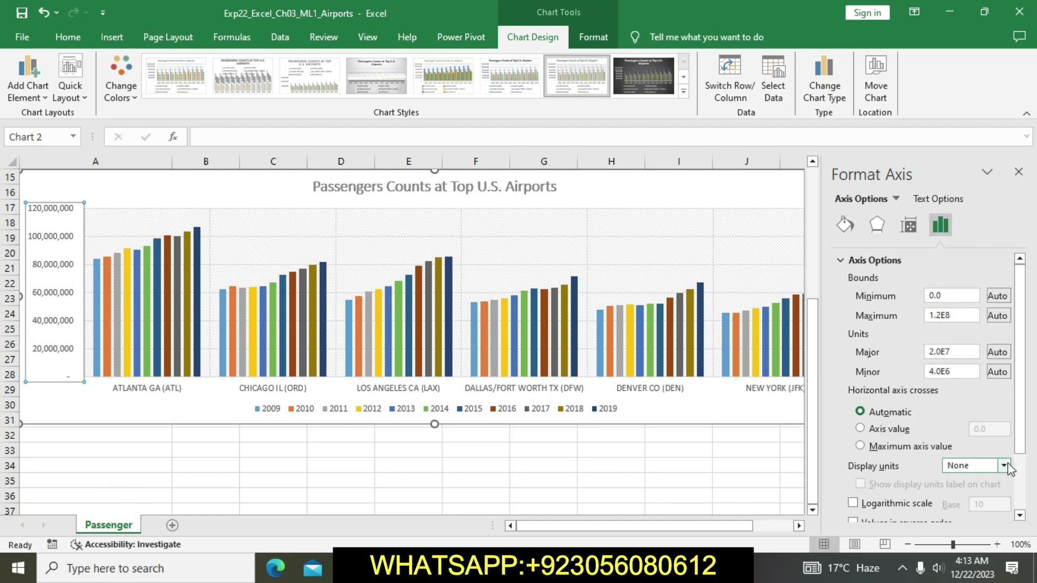
left_click(1003, 466)
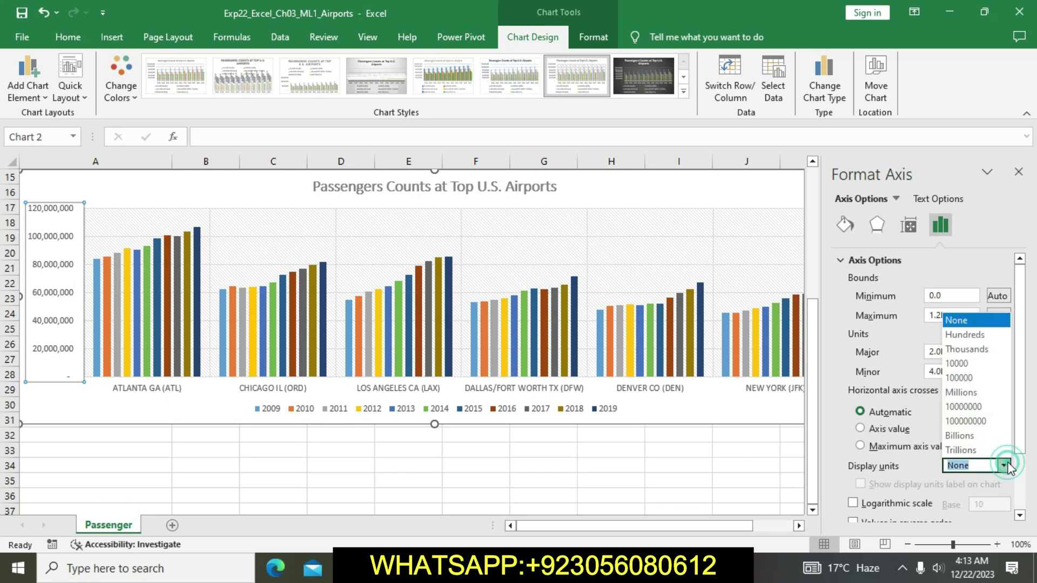
left_click(974, 392)
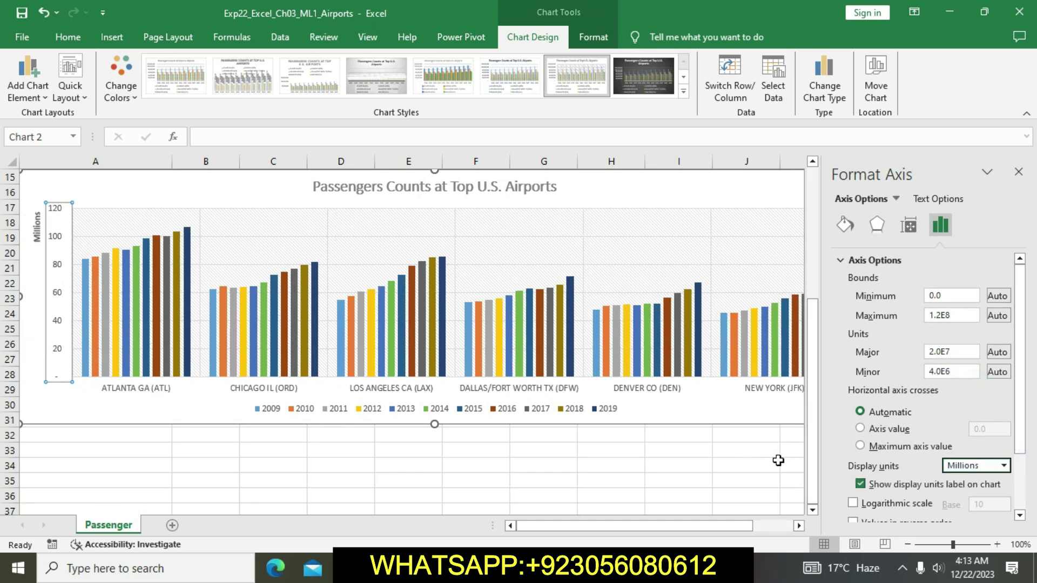
left_click(1019, 171)
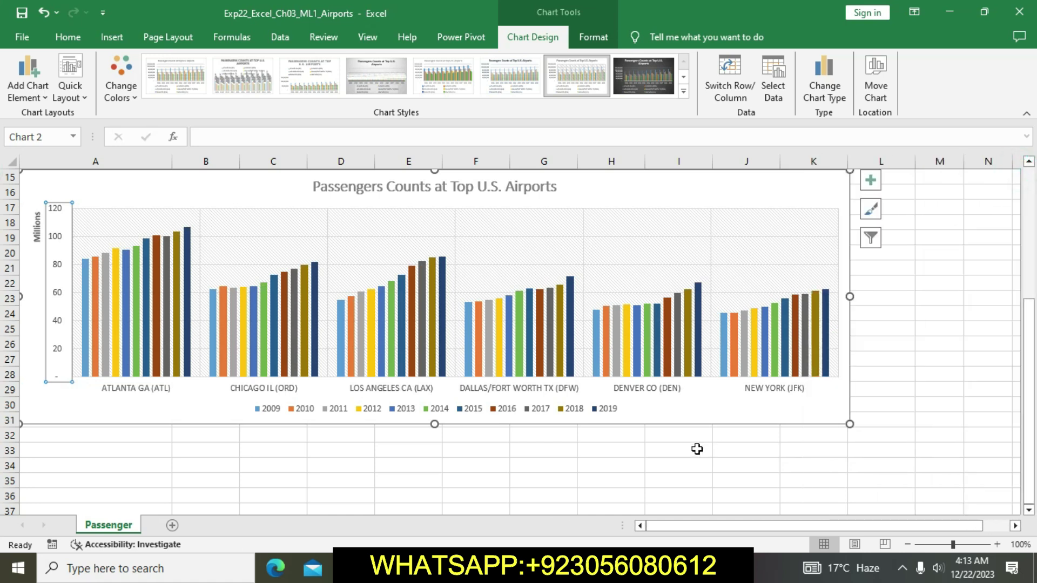
Replace the value axis display units label in the Excel chart with "Millions of Passengers", copied from the step 4 instructions in Word.
key("alt+Tab")
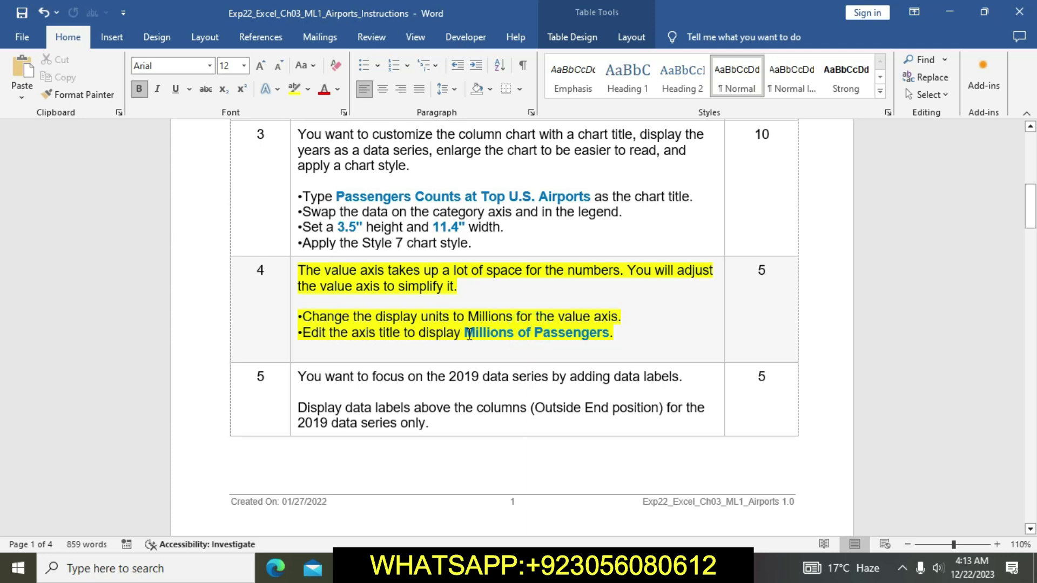
left_click_drag(467, 335, 587, 339)
key("ctrl+c")
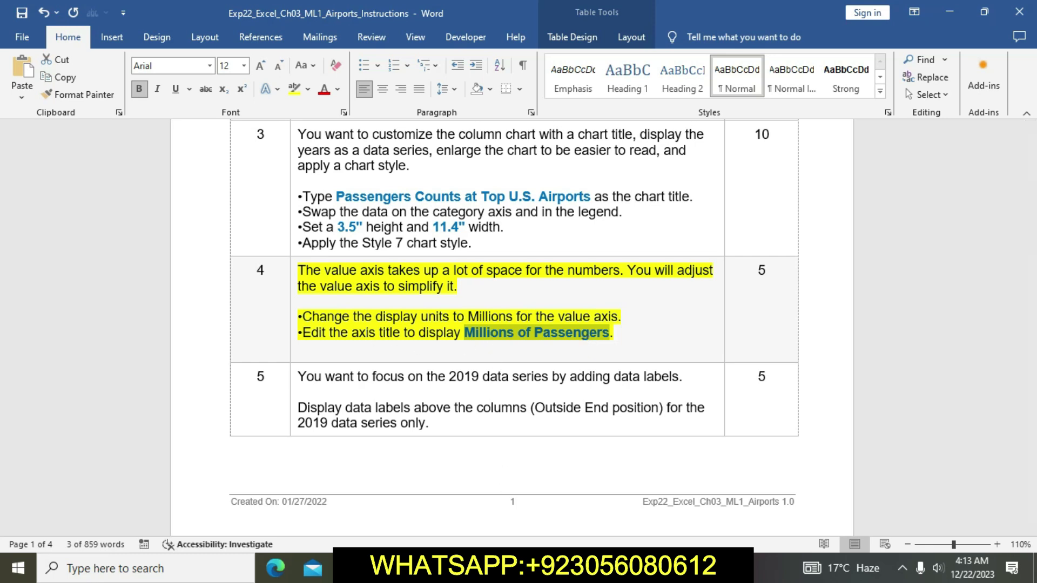
key("alt+Tab")
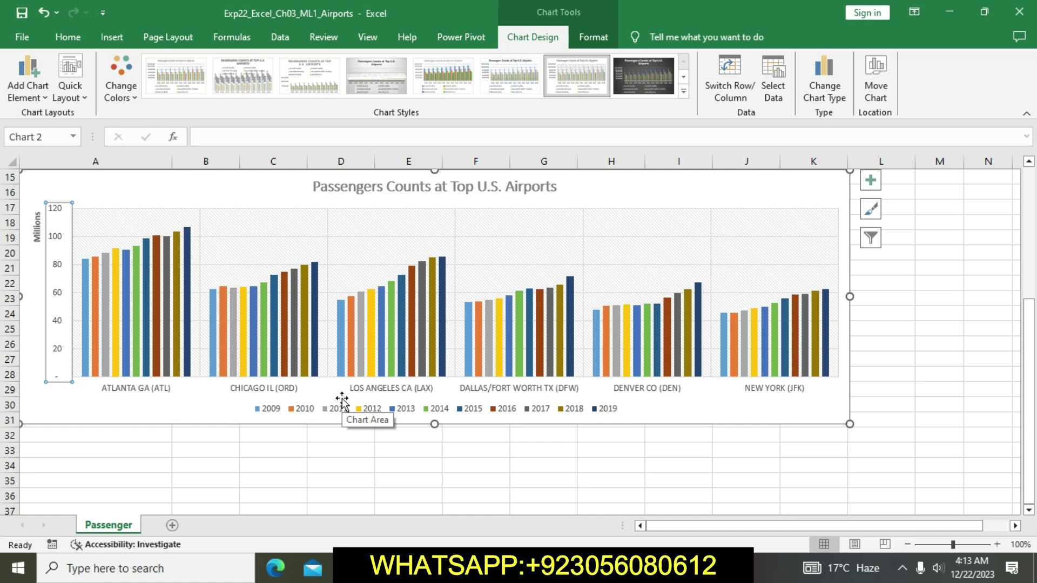
left_click(37, 231)
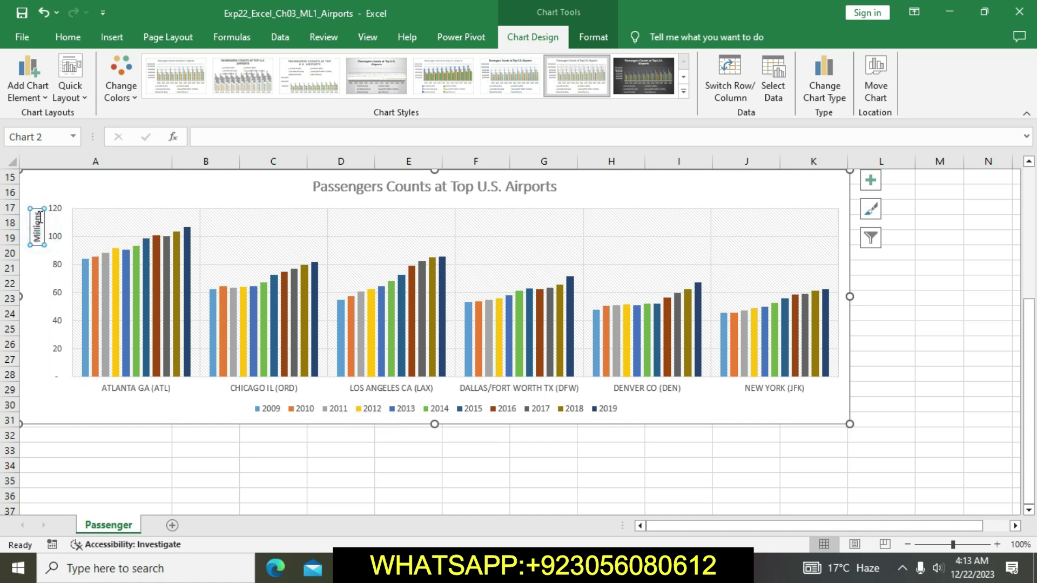
left_click(38, 213)
key("BackSpace")
key("BackSpace")
key("BackSpace")
key("BackSpace")
key("BackSpace")
key("BackSpace")
key("BackSpace")
key("BackSpace")
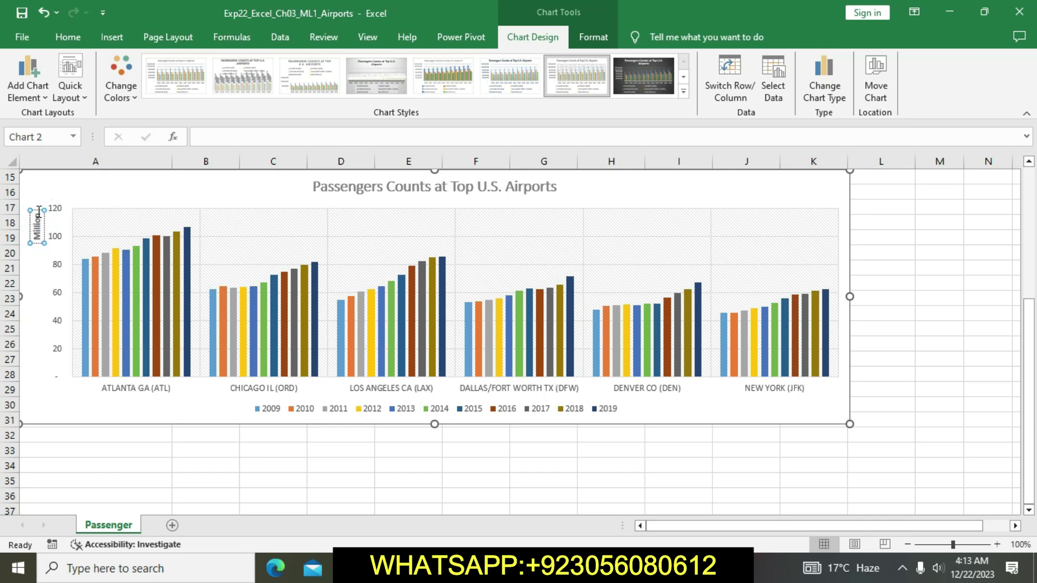
key("ctrl+v")
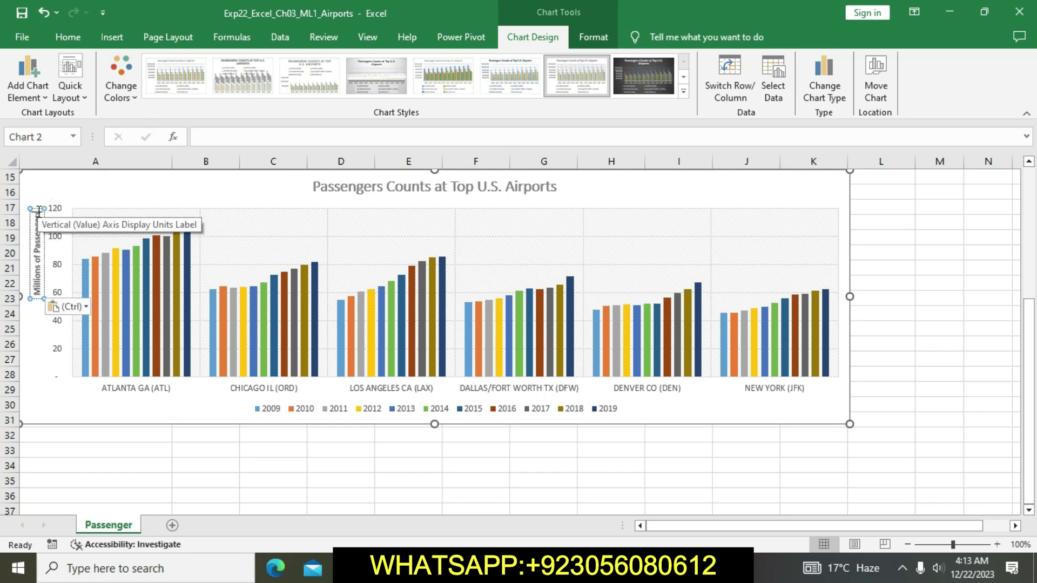
left_click(567, 445)
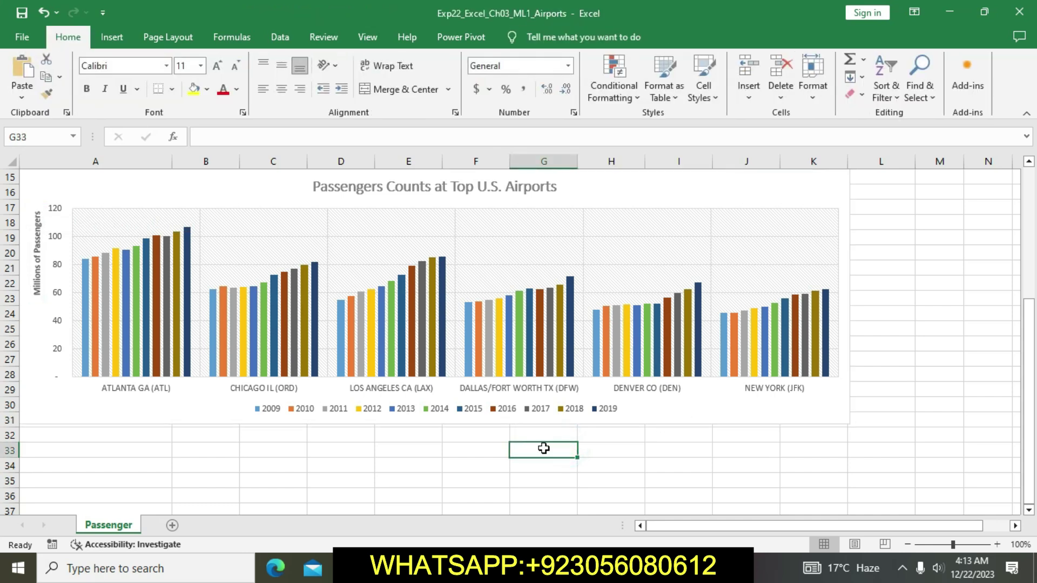
Switch to the Word instructions, clear the yellow highlight from step 4 and highlight the step 5 instructions.
key("alt+Tab")
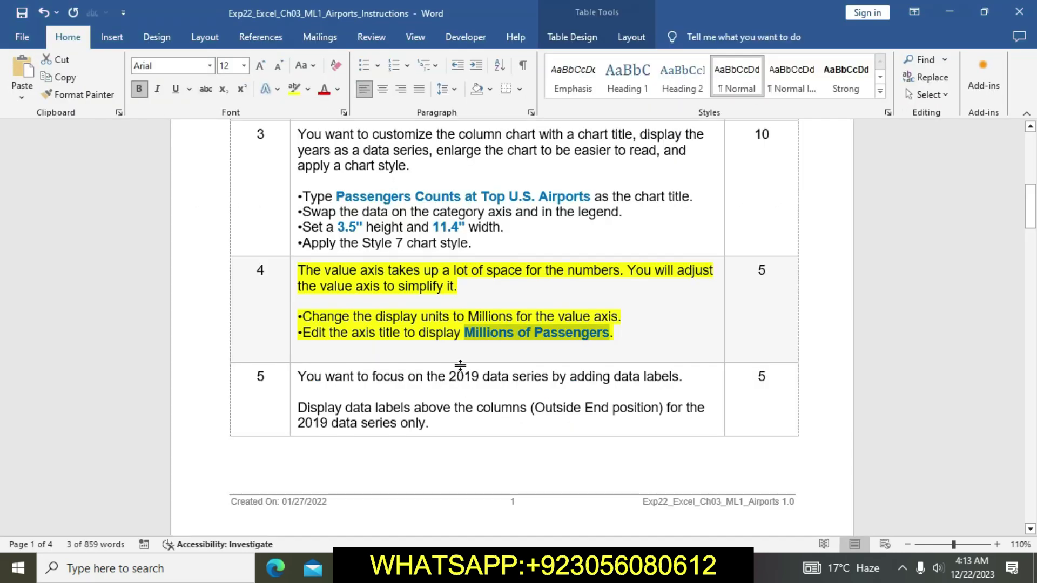
left_click(469, 347)
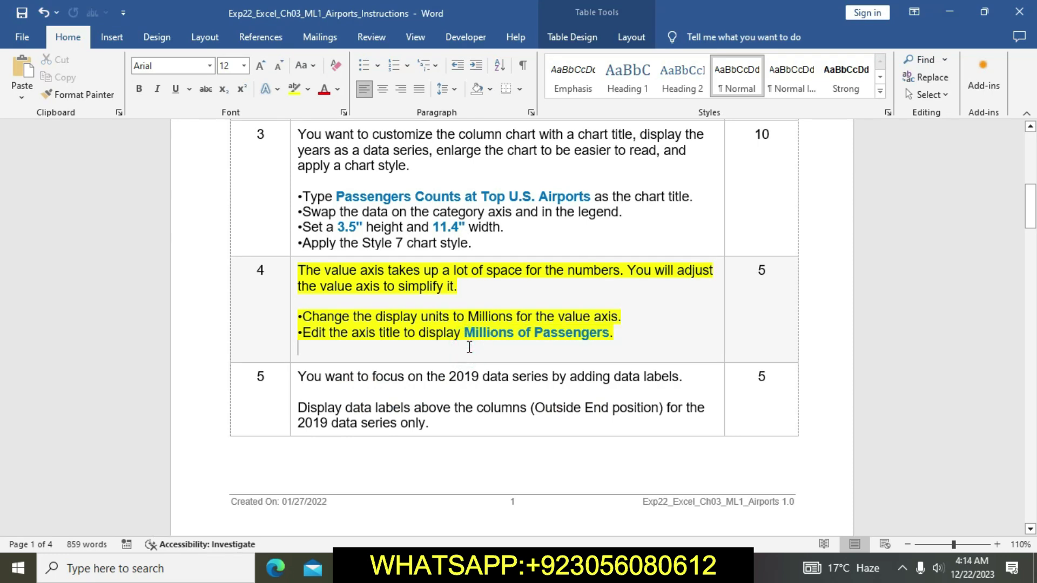
left_click(293, 273)
left_click(358, 246)
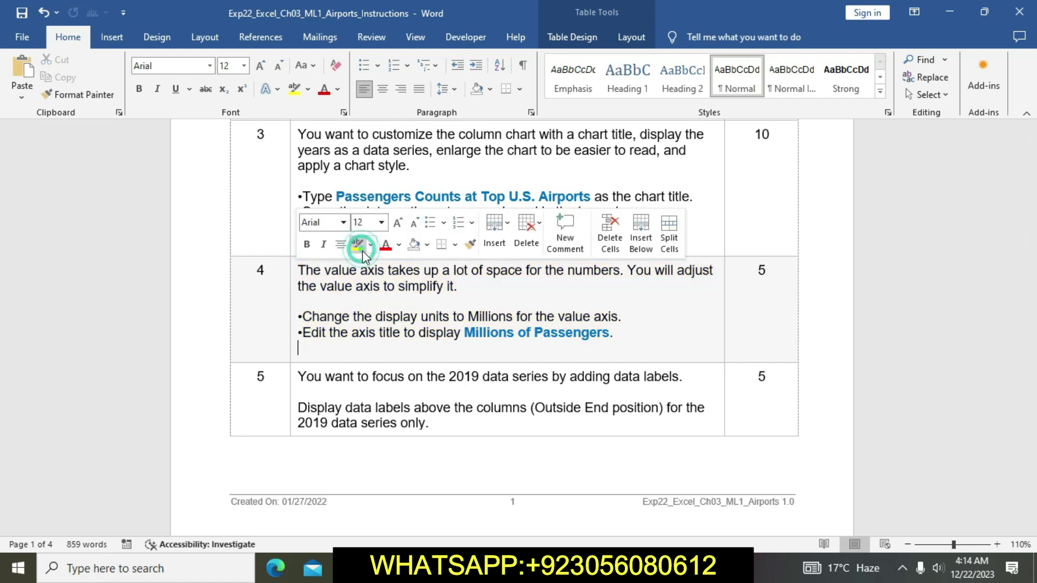
left_click(438, 413)
scroll(439, 413, "down", 3)
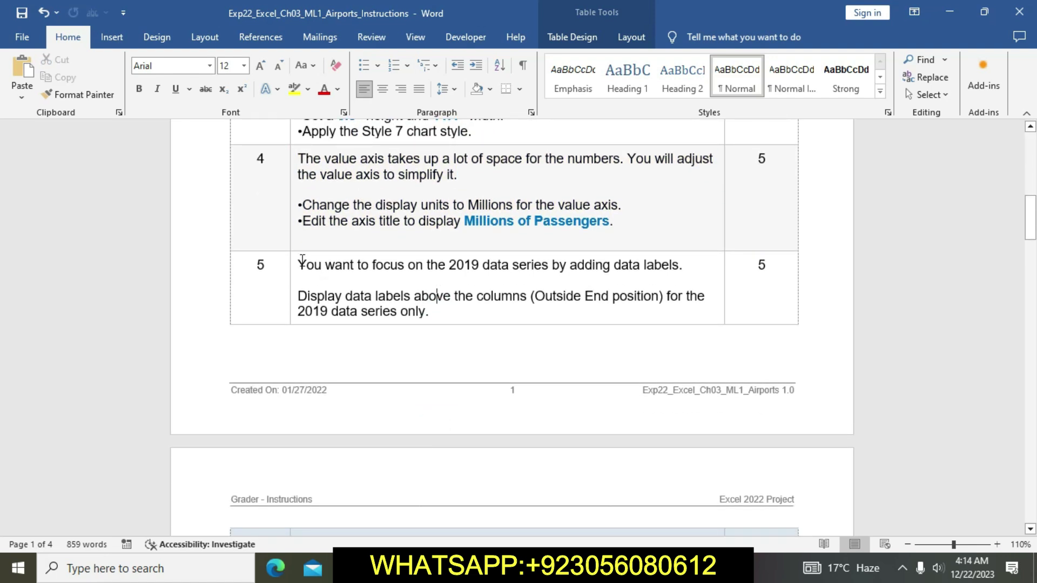
left_click(293, 265)
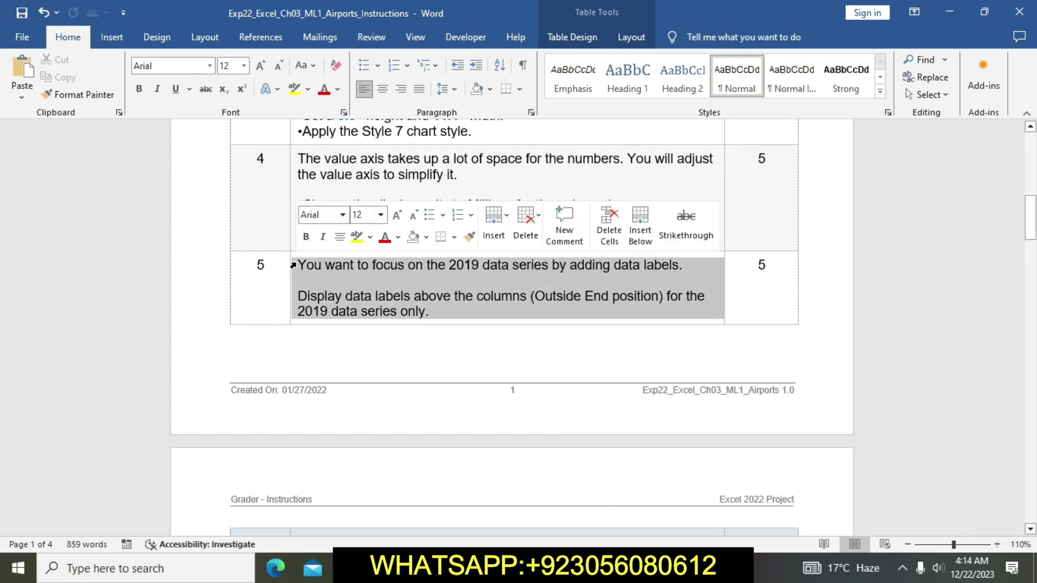
left_click(357, 238)
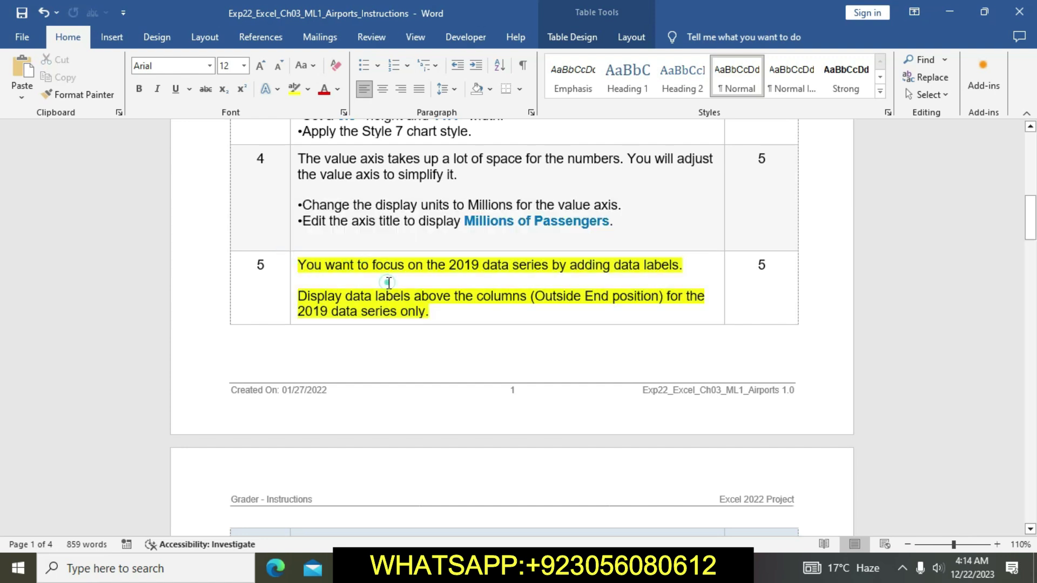
Check the data label instruction in Word and add Outside End data labels to the 2009 series of the Excel column chart.
left_click(305, 294)
left_click_drag(301, 294, 611, 312)
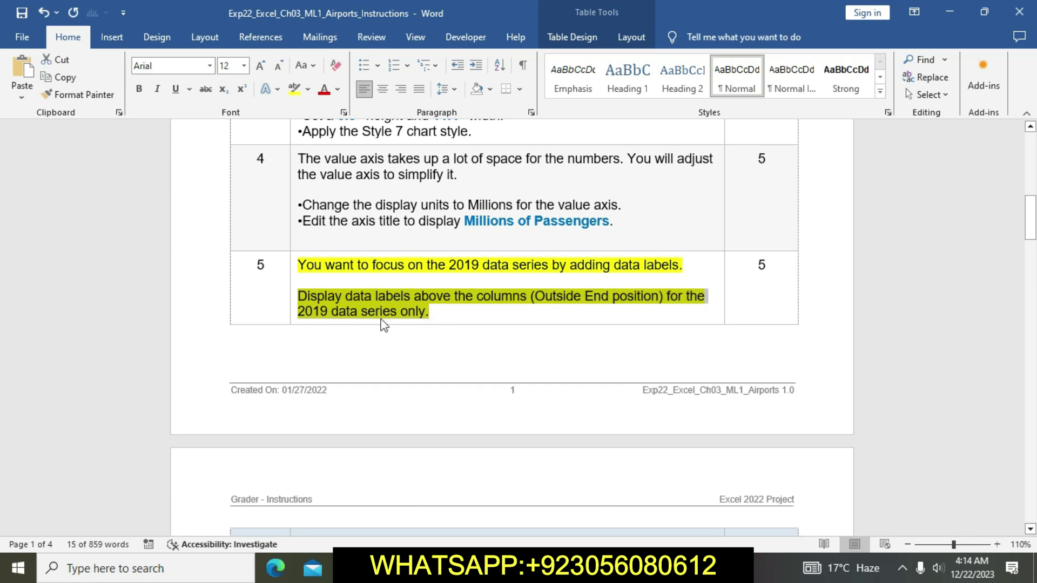
left_click(486, 567)
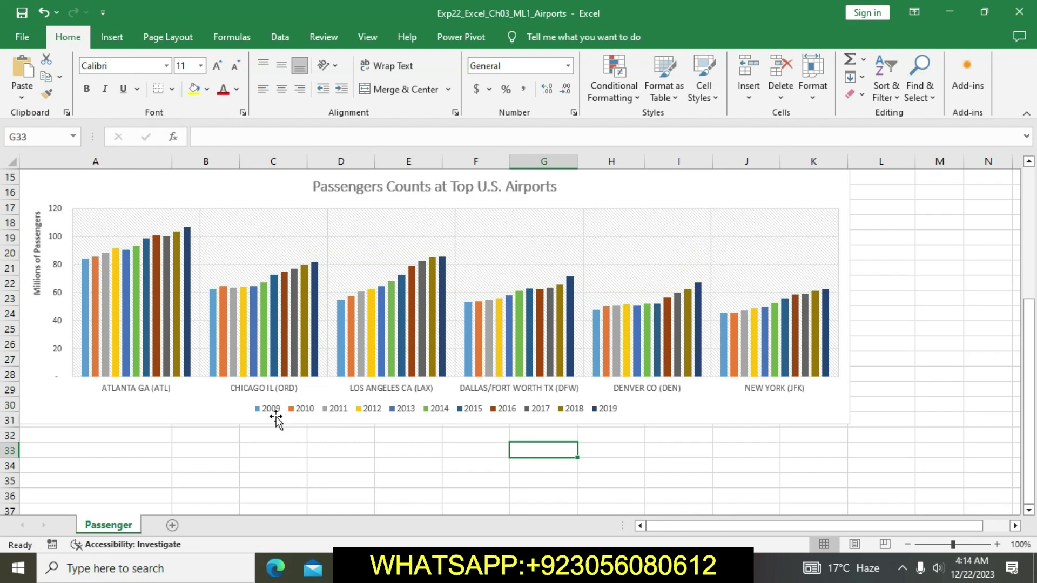
left_click(214, 375)
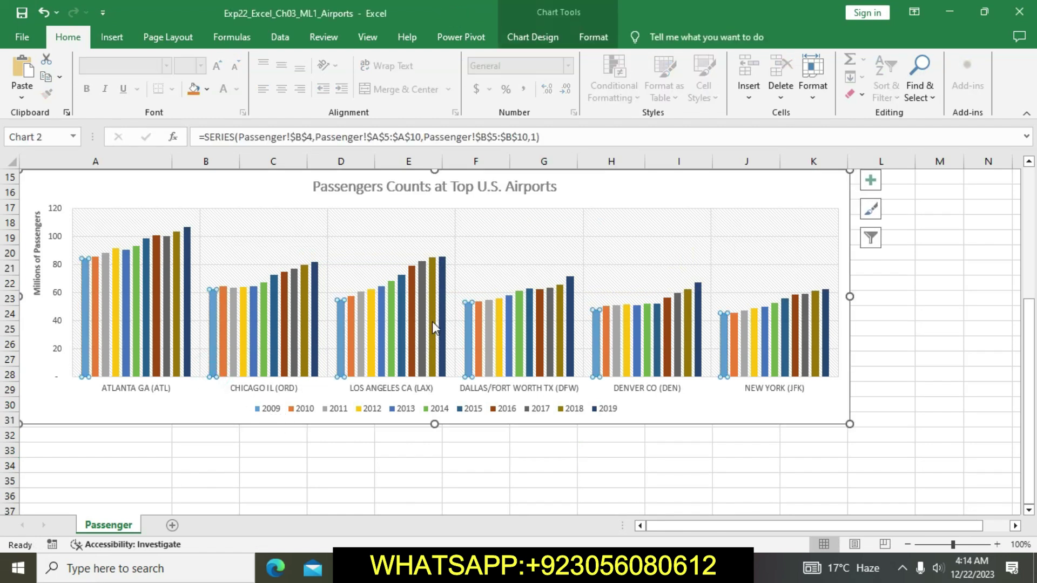
left_click(869, 181)
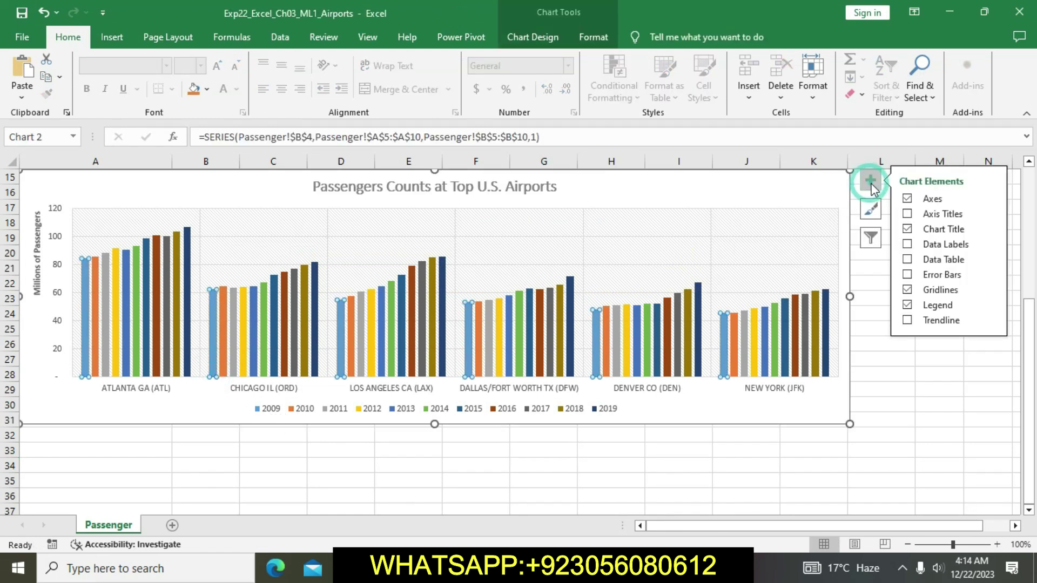
left_click(990, 244)
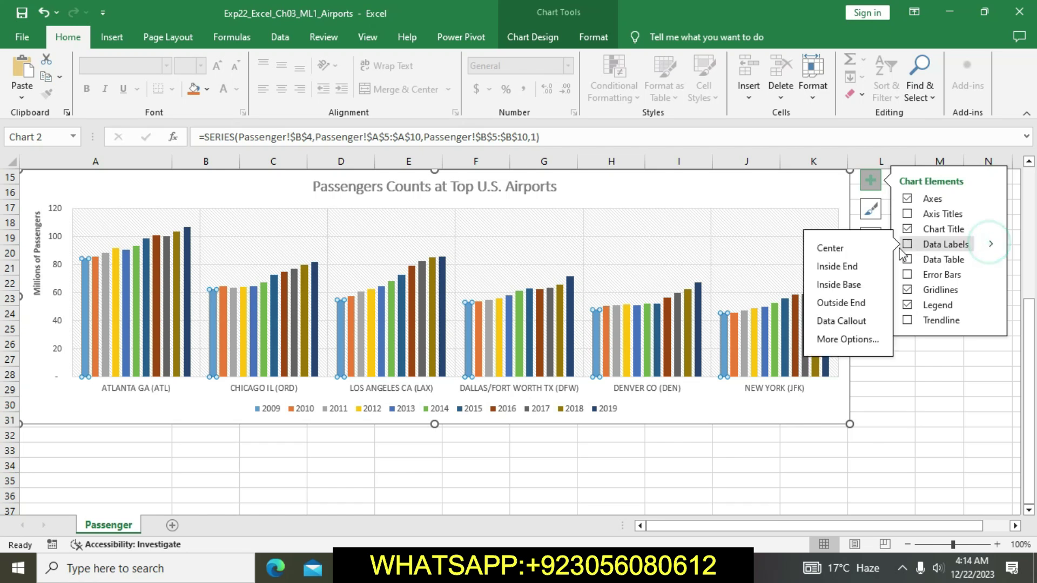
left_click(841, 304)
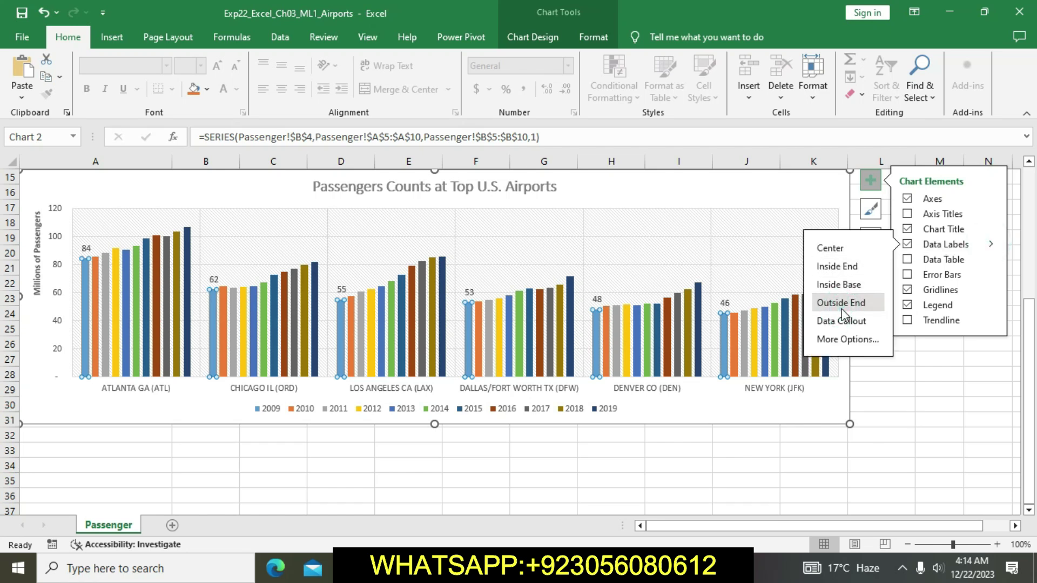
left_click(785, 432)
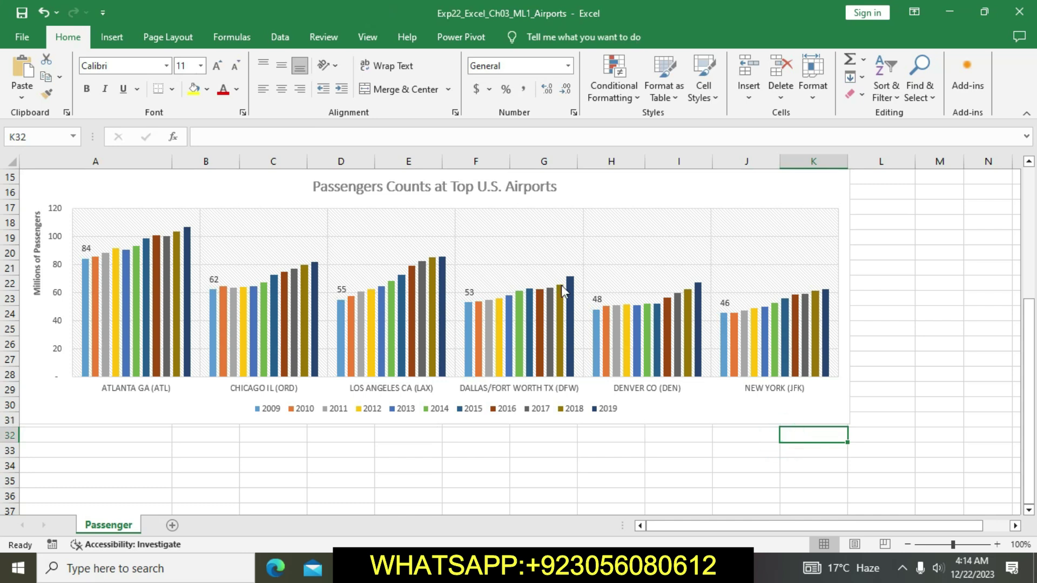
Switch to the Word instructions, clear the yellow highlight from step 5 and highlight the step 6 instructions.
left_click(479, 567)
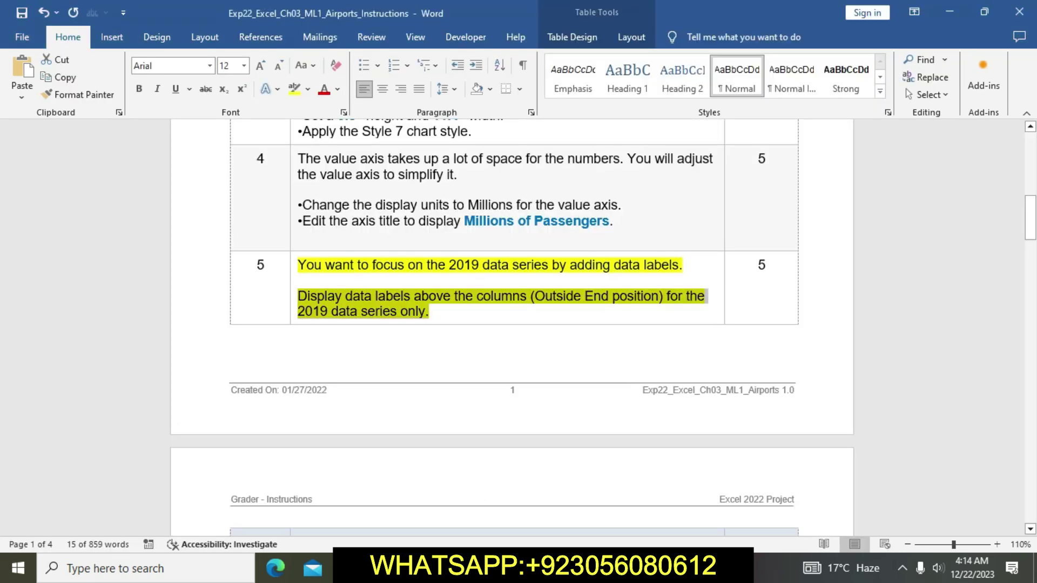
left_click(432, 343)
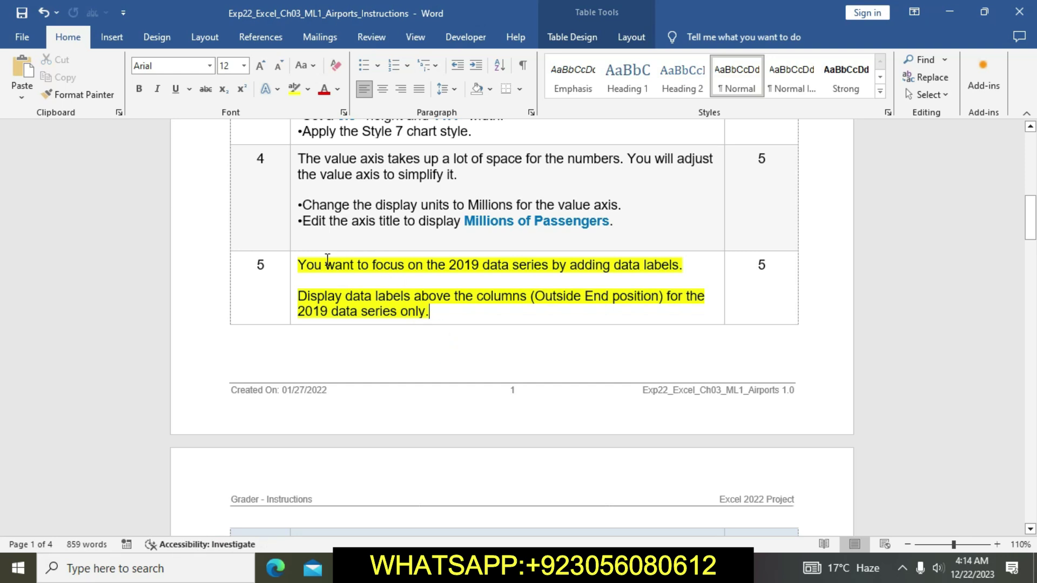
left_click(292, 268)
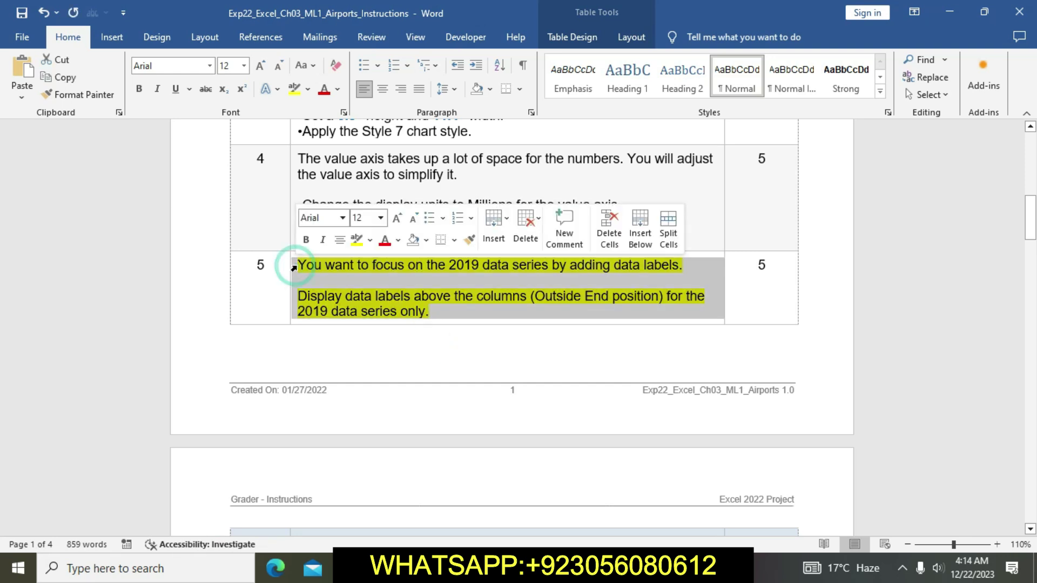
left_click(358, 243)
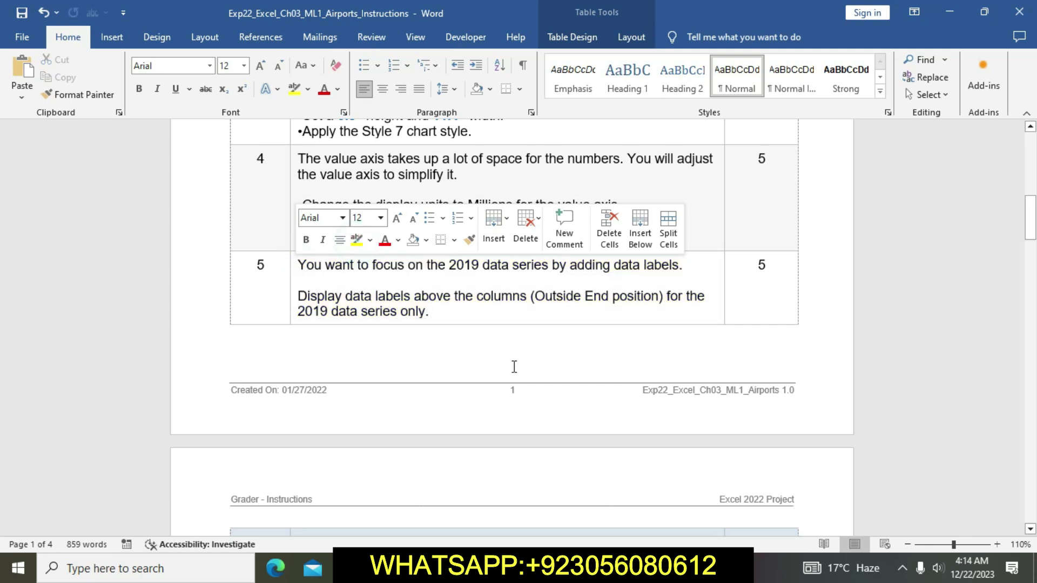
scroll(514, 366, "down", 5)
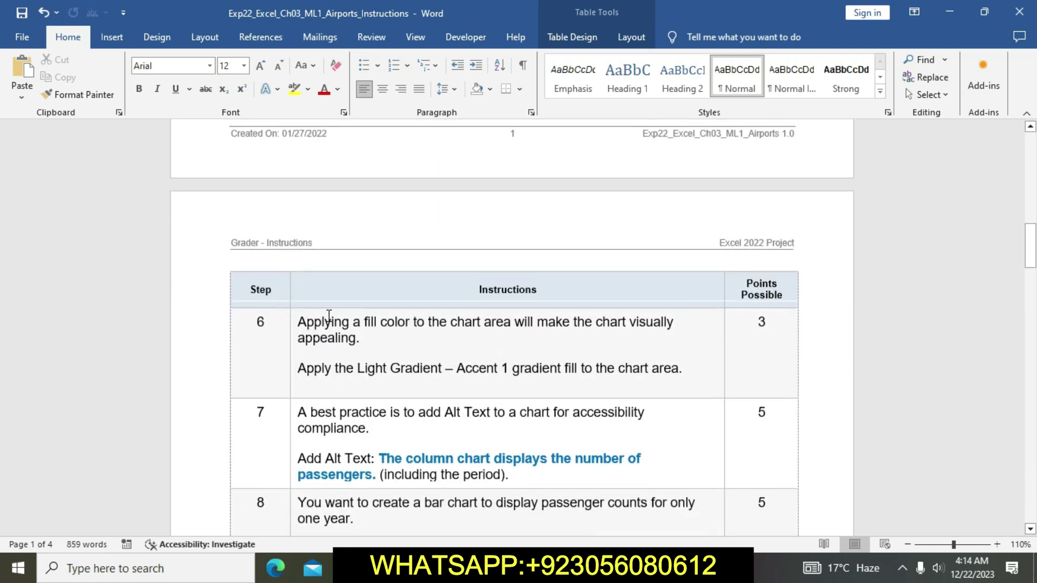
left_click(292, 325)
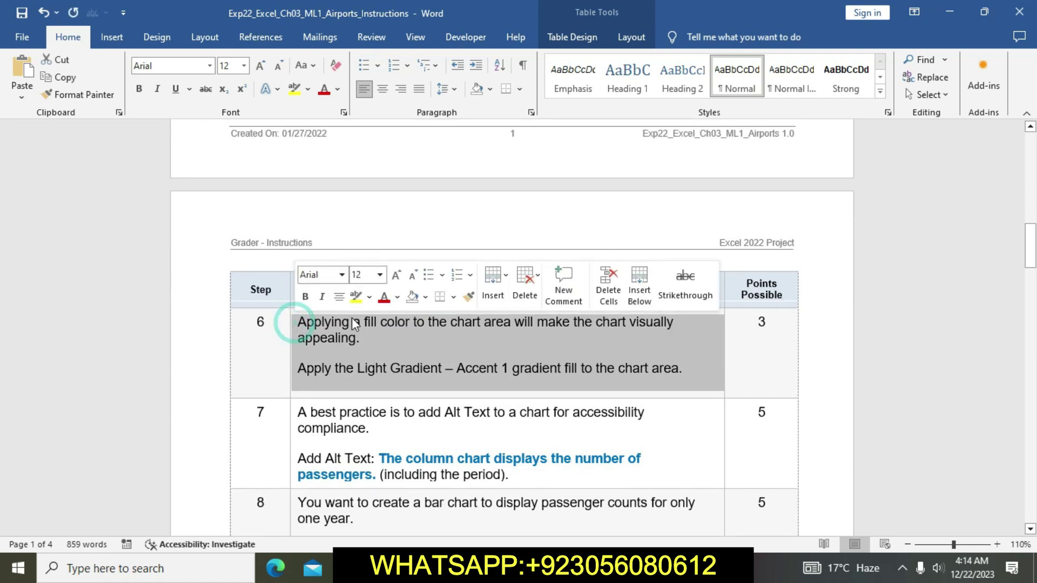
left_click(355, 301)
left_click(407, 363)
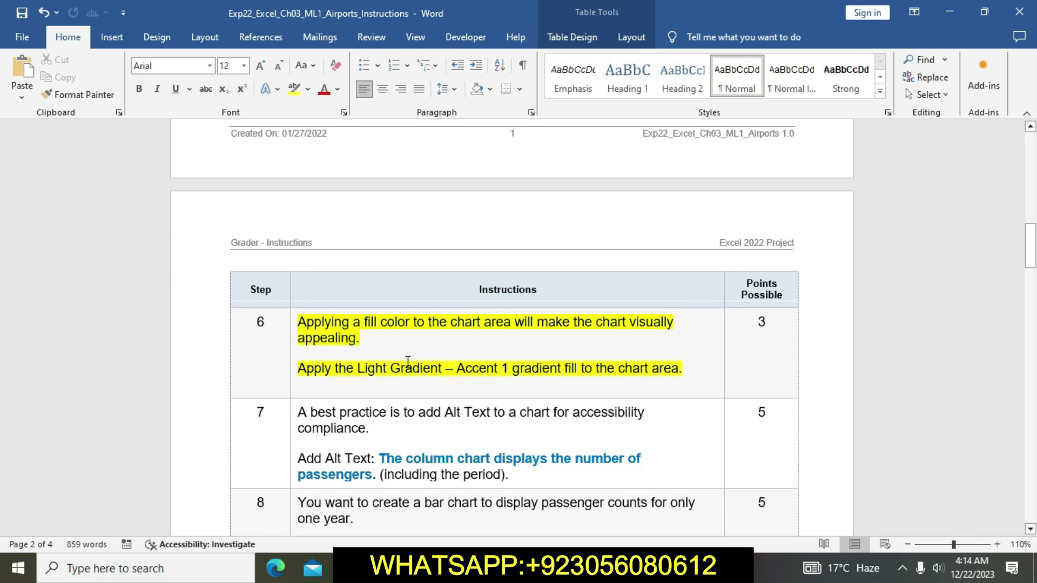
Check the fill instruction in Word and apply the Light Gradient – Accent 1 preset gradient fill to the Excel chart area.
left_click_drag(305, 369, 685, 377)
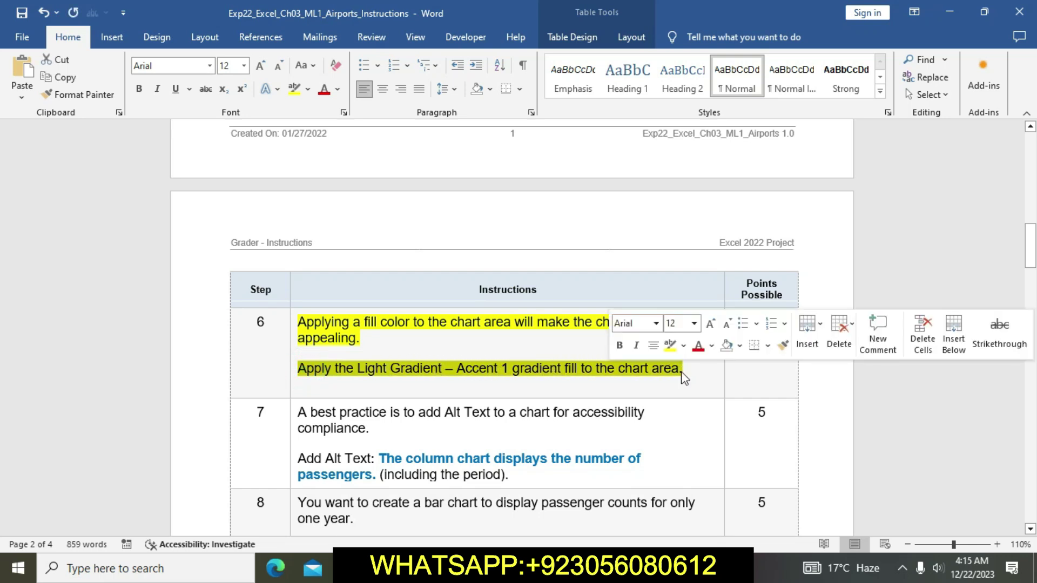
key("alt+Tab")
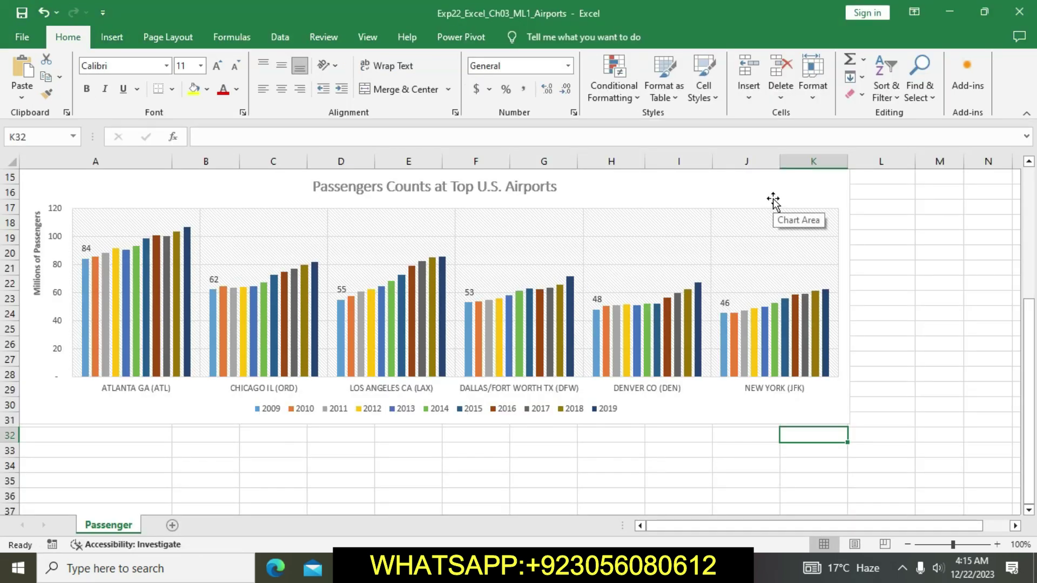
scroll(772, 200, "up", 2)
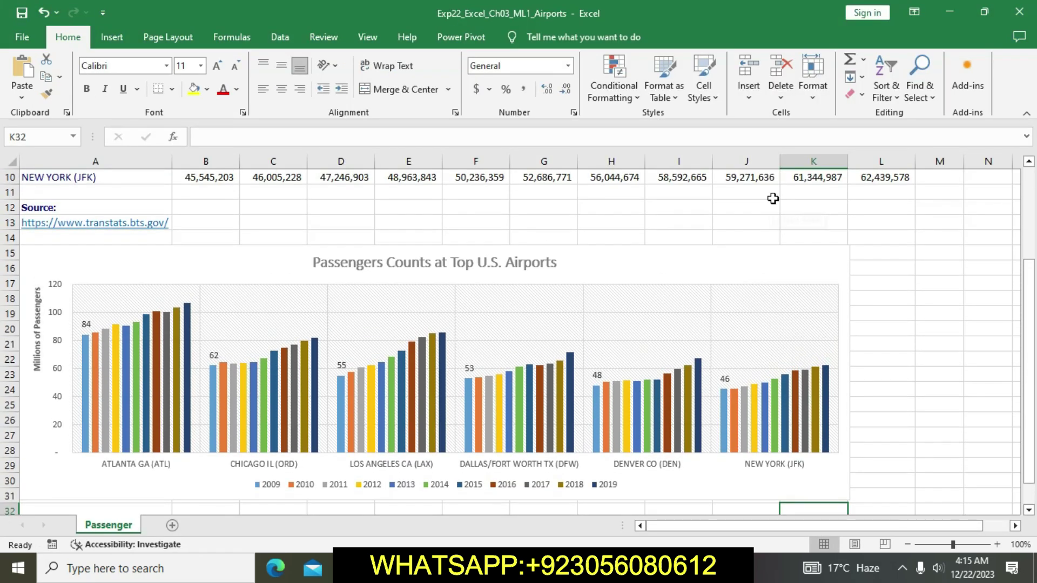
left_click(759, 261)
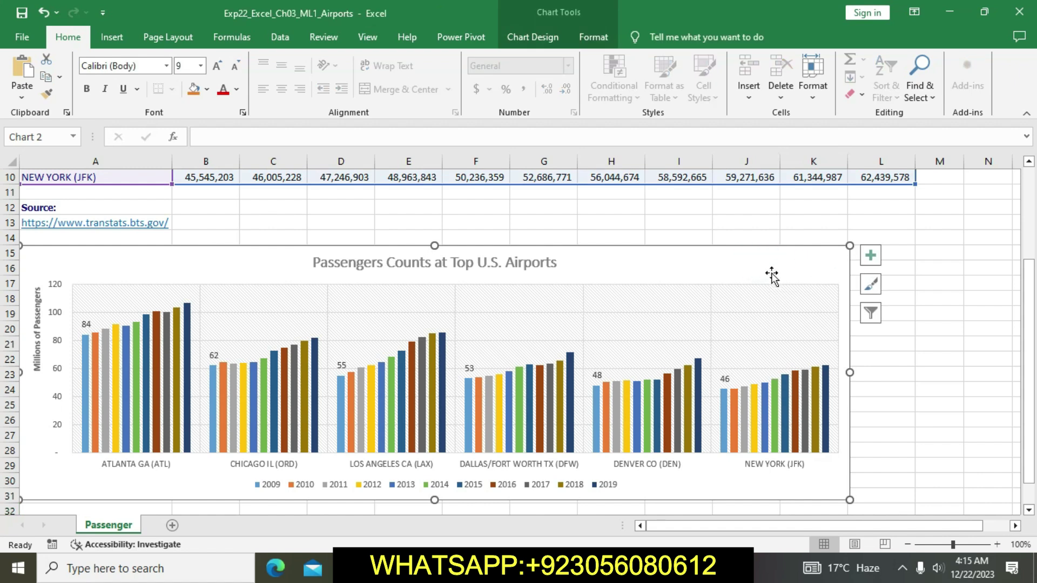
right_click(772, 263)
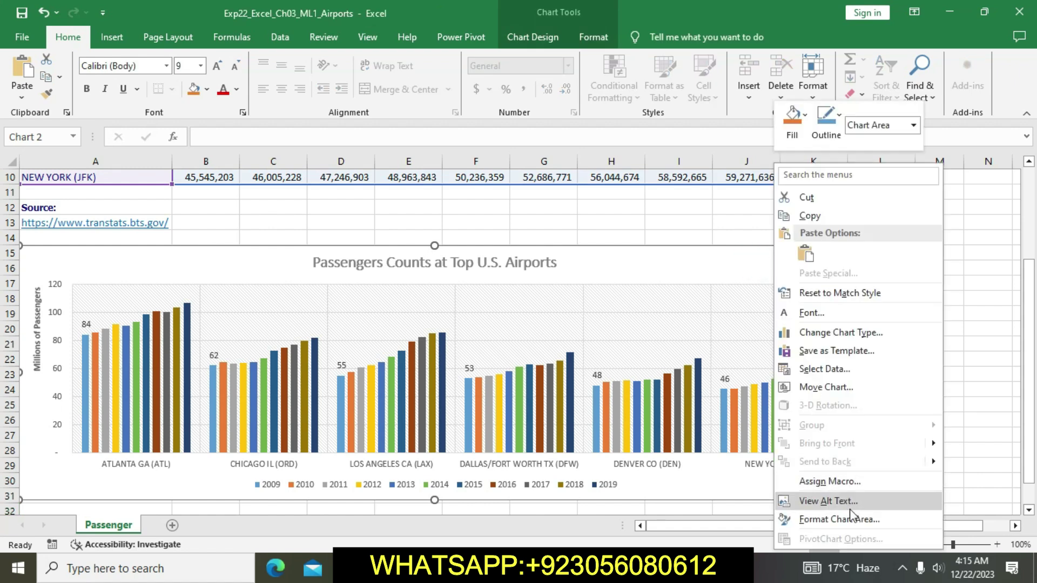
left_click(854, 520)
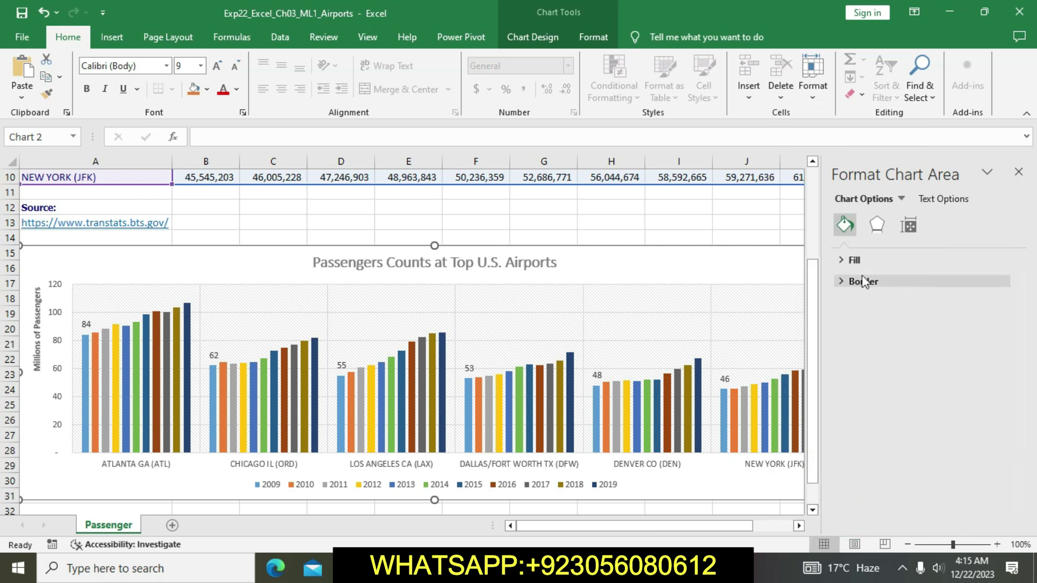
left_click(845, 261)
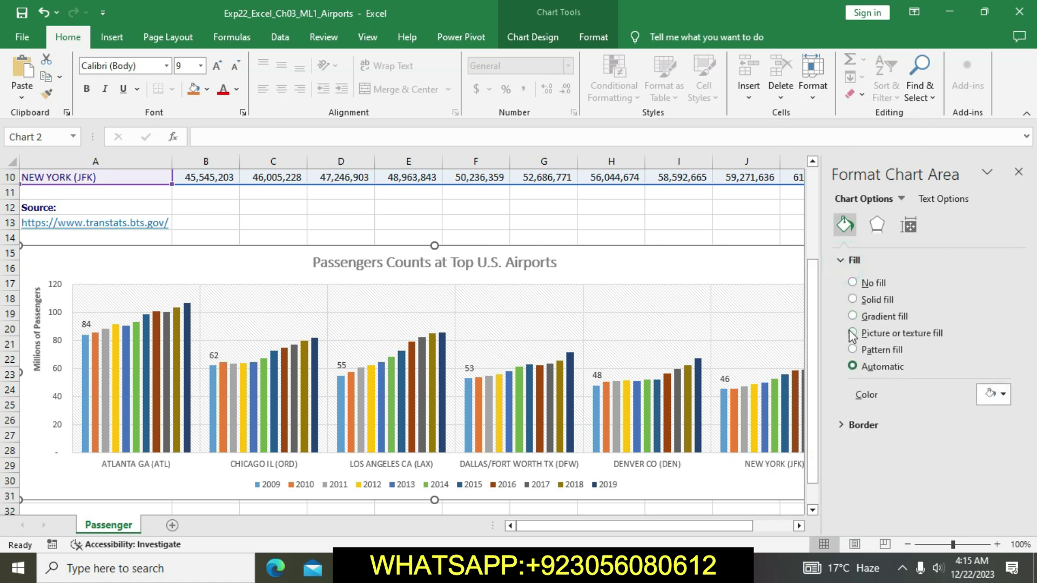
left_click(853, 317)
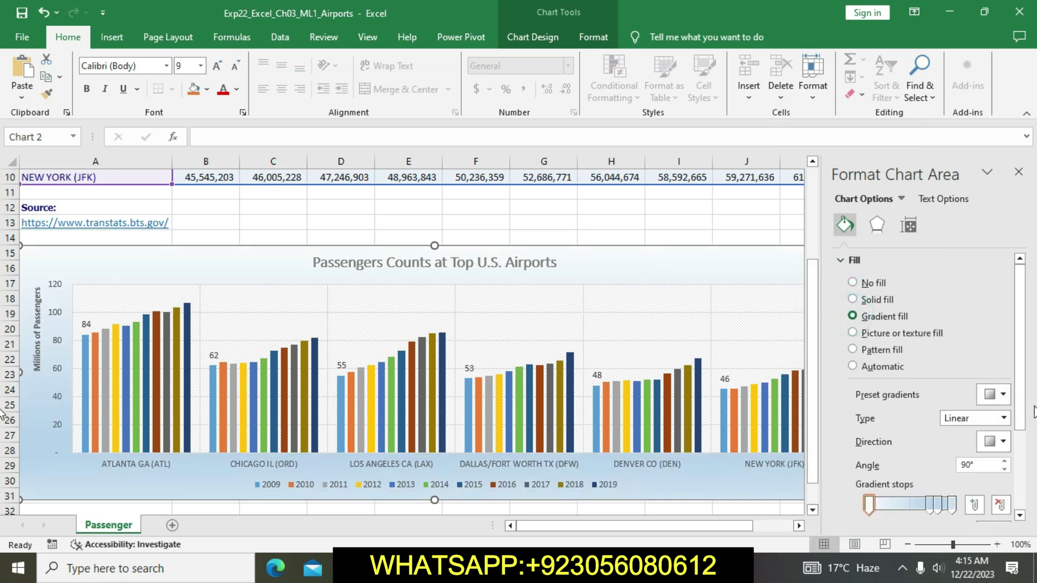
left_click(1003, 394)
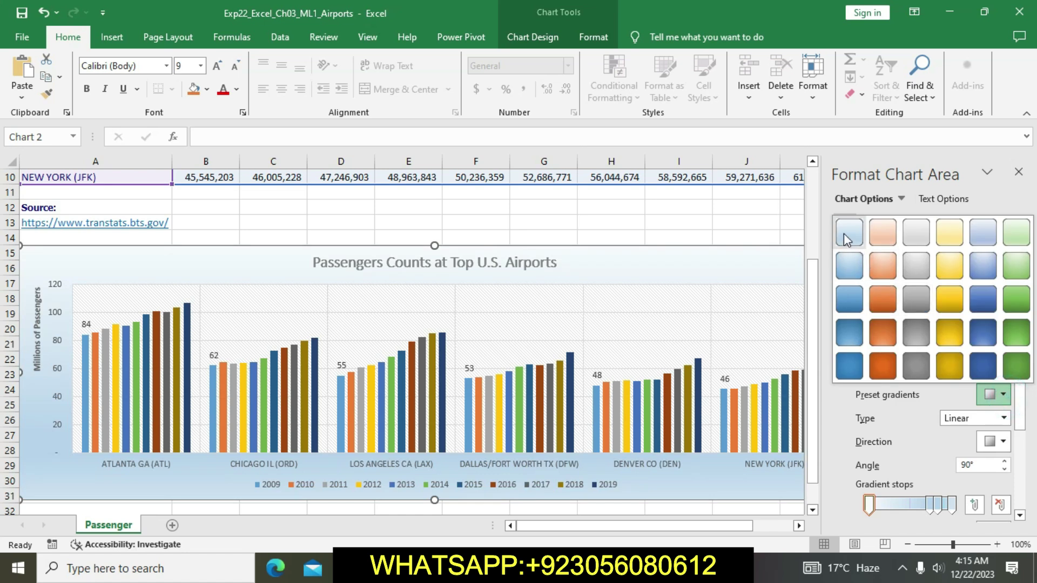
left_click(846, 237)
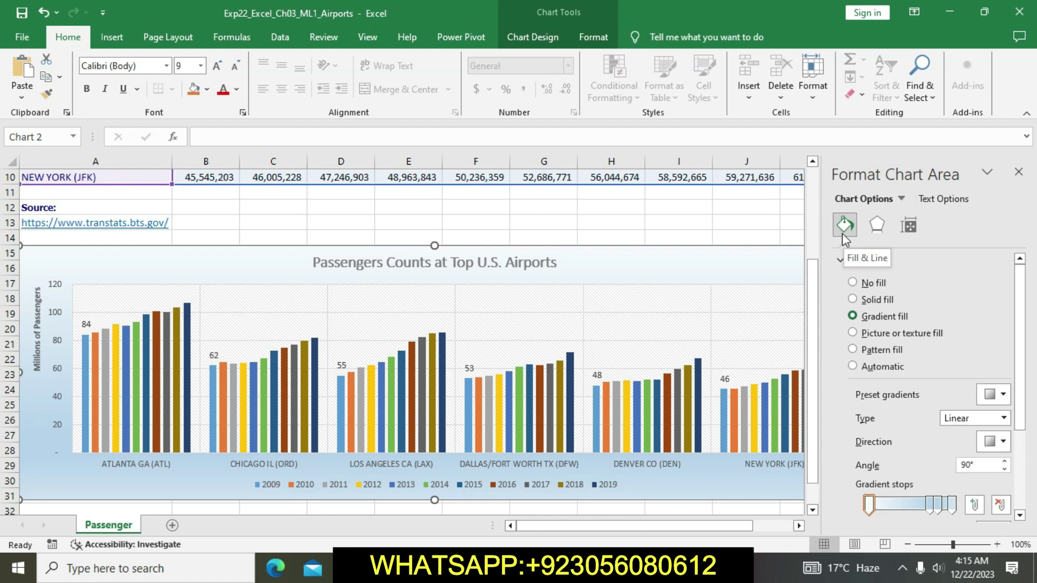
Switch to the Word instructions, clear the yellow highlight from step 6 and highlight the step 7 instructions.
key("alt+Tab")
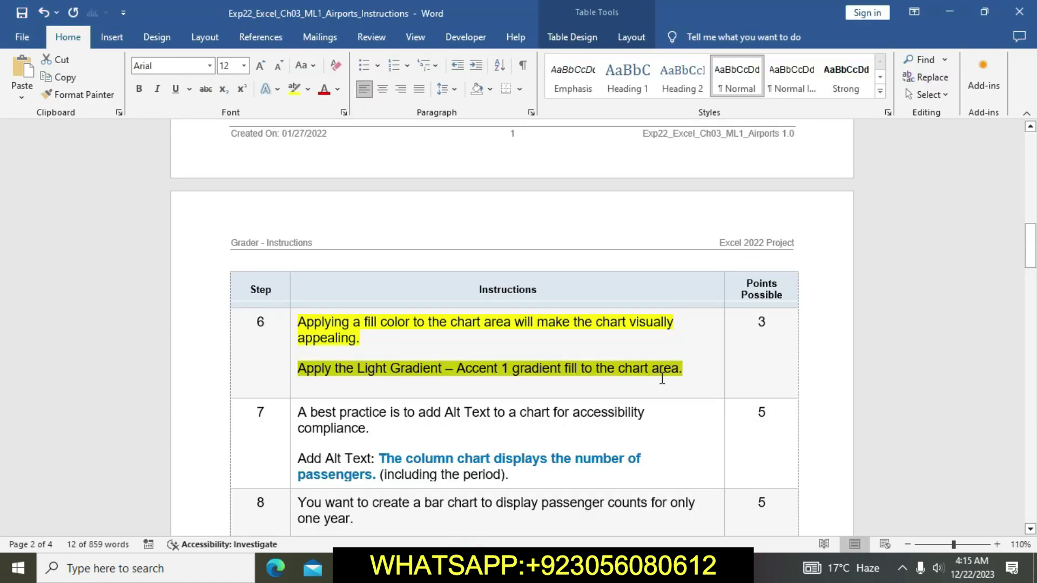
left_click(661, 378)
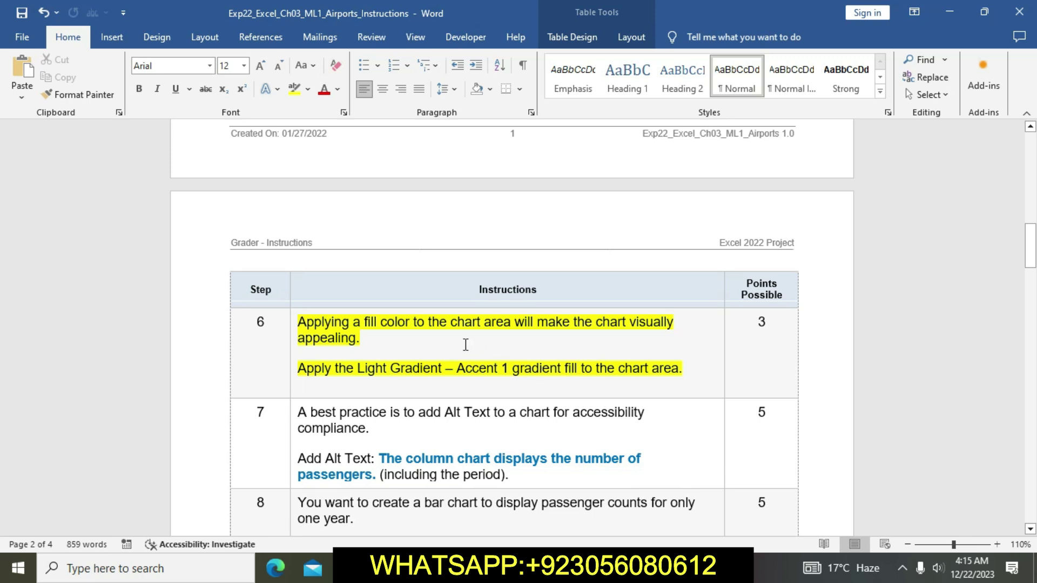
left_click(290, 329)
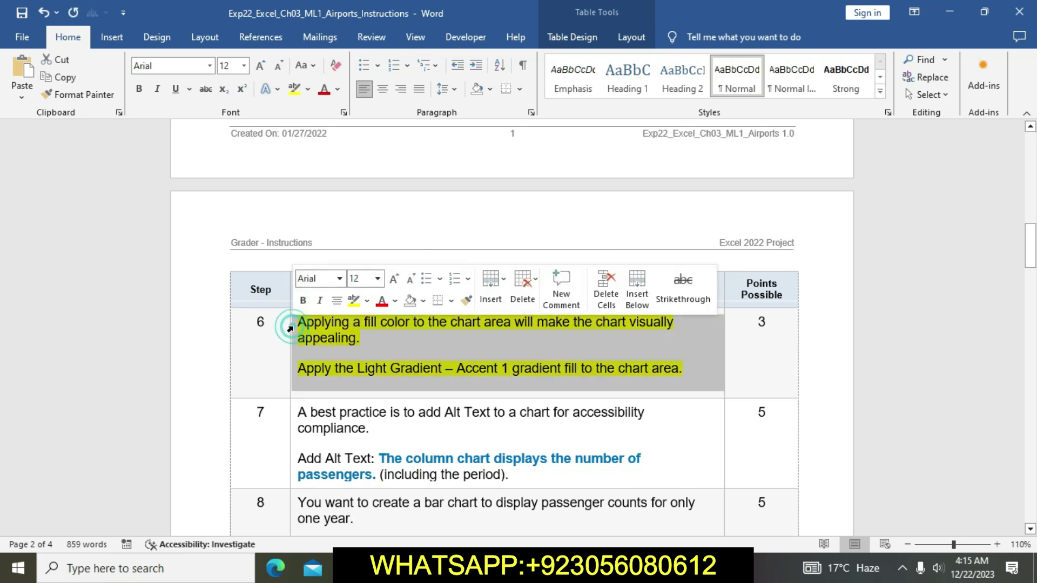
left_click(354, 306)
left_click(421, 431)
scroll(421, 432, "down", 3)
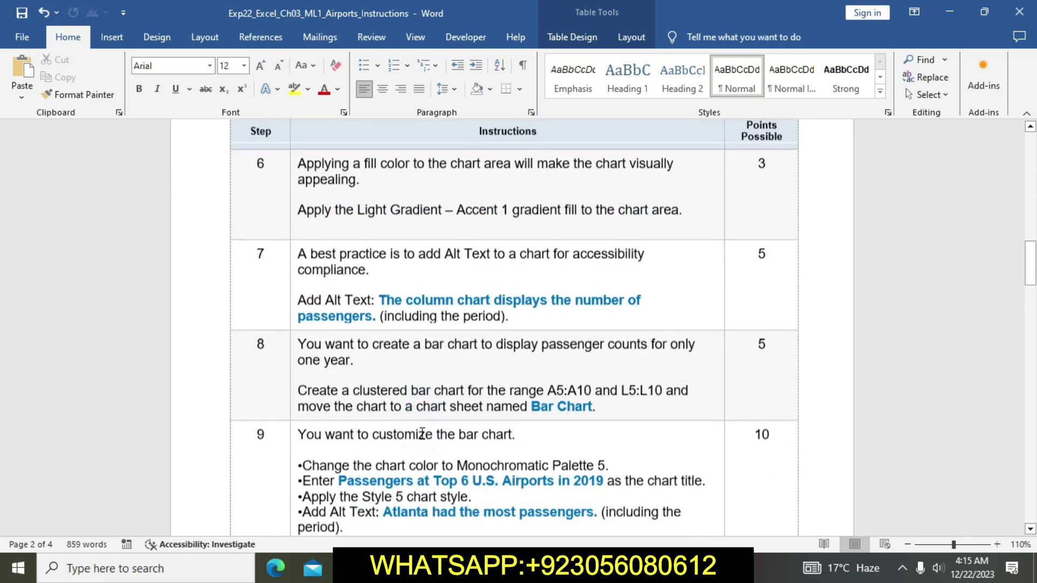
left_click(294, 257)
left_click(356, 231)
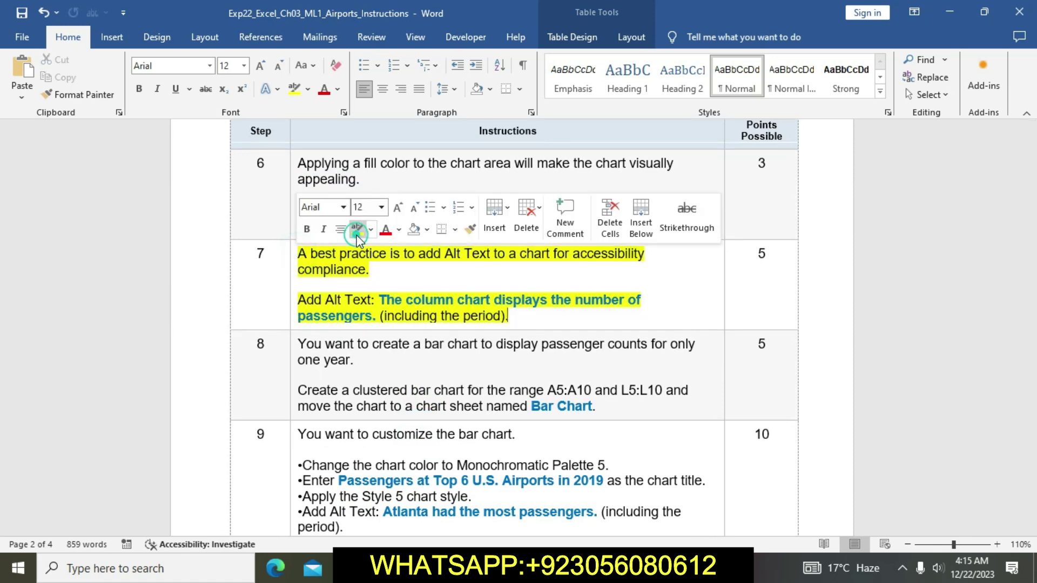
Copy the step 7 sentence "The column chart displays the number of passengers." from the Word instructions and switch to the Excel workbook.
left_click(367, 316)
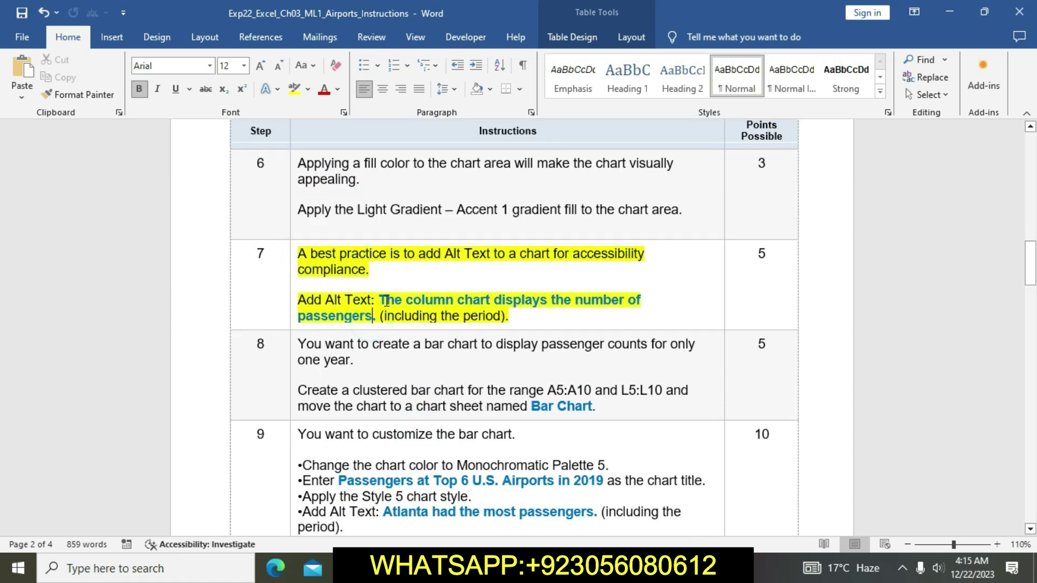
left_click_drag(378, 300, 373, 316)
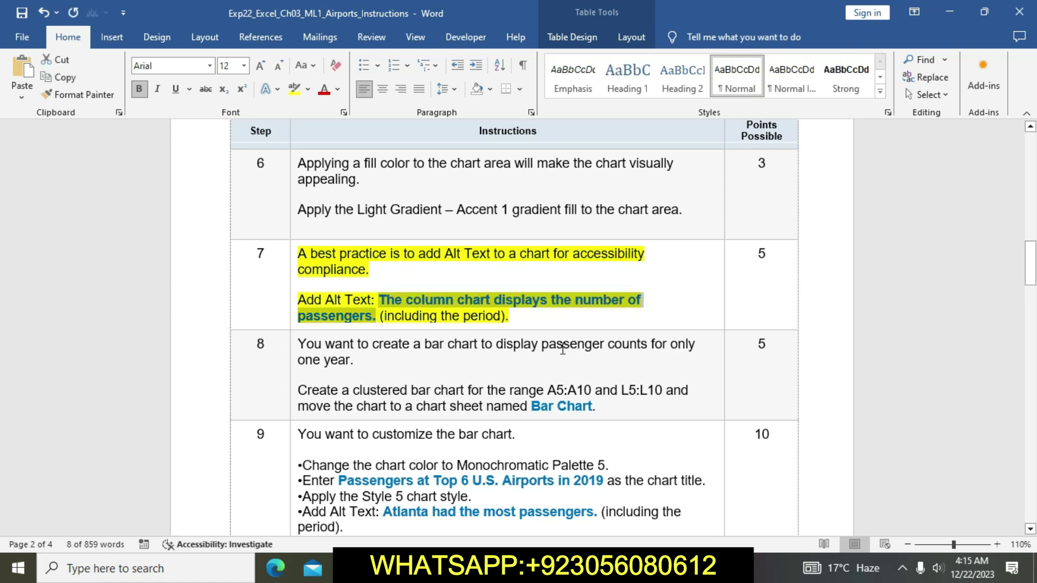
key("alt+Tab")
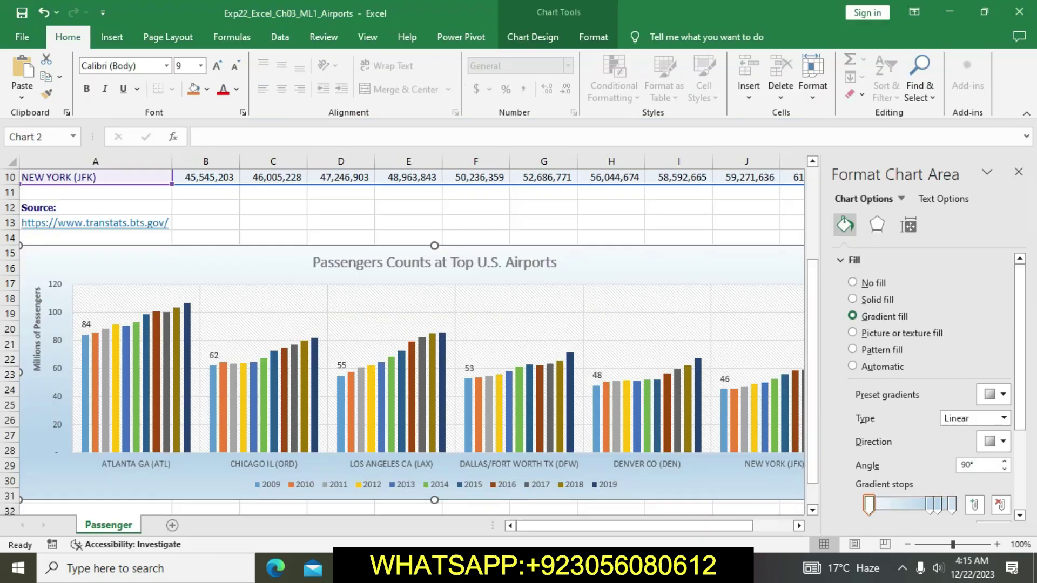
Close the chart area formatting pane and set the column chart's alt text to "The column chart displays the number of passengers.".
left_click(1018, 172)
left_click(903, 232)
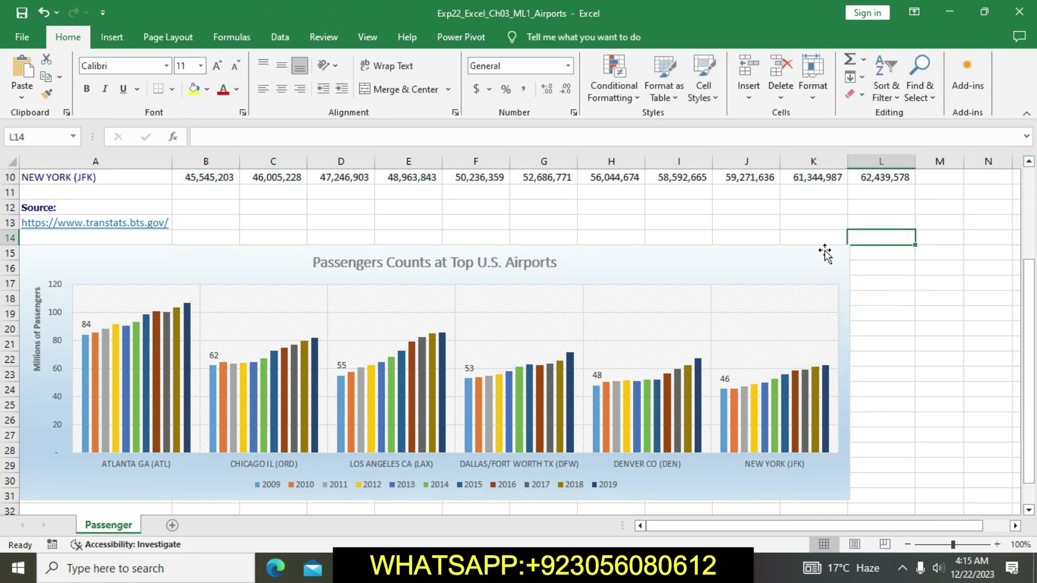
right_click(824, 250)
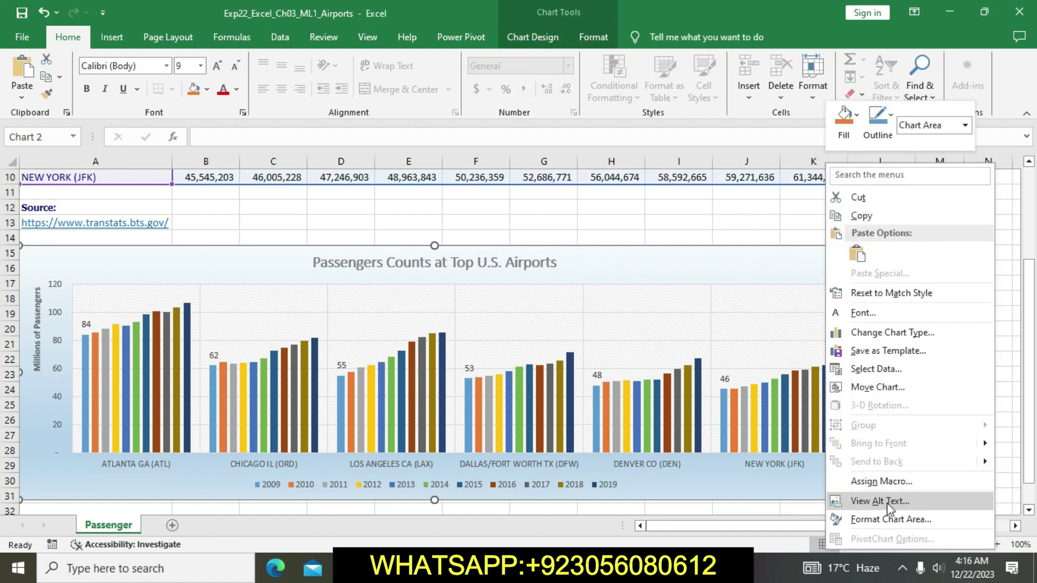
left_click(886, 502)
type("The column chart displays the number of passengers.")
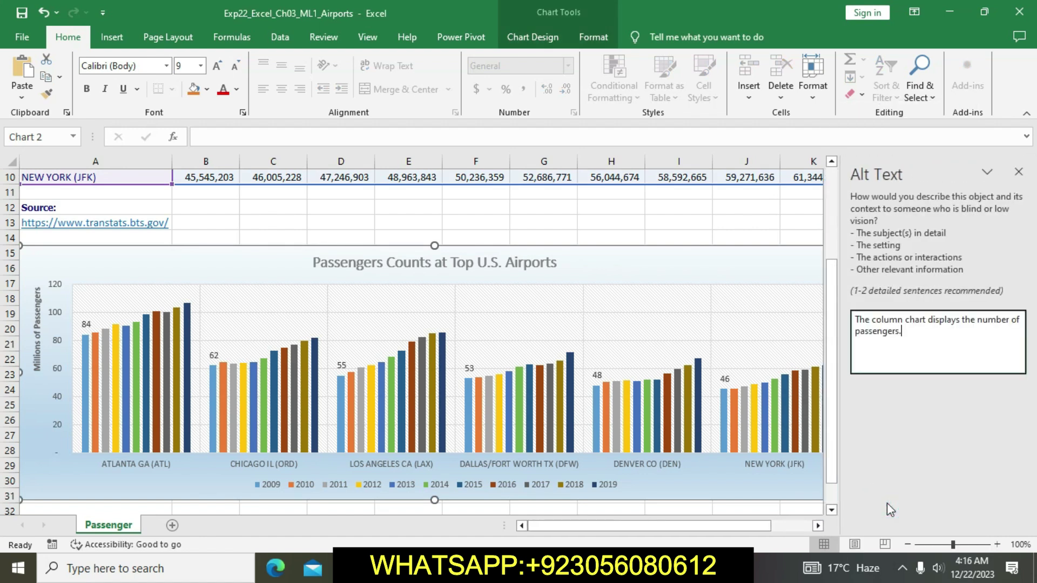
left_click(779, 222)
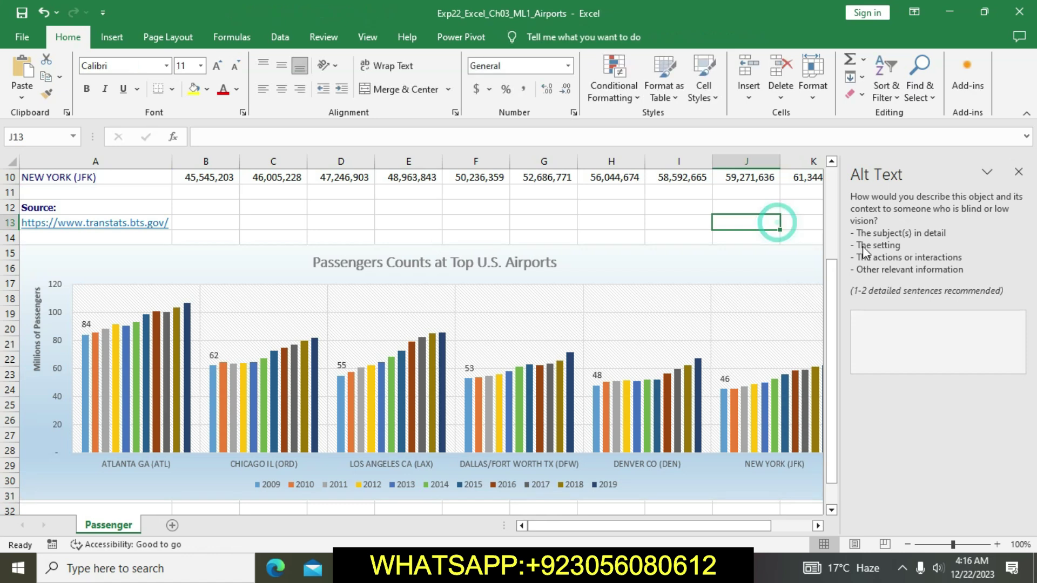
left_click(1019, 171)
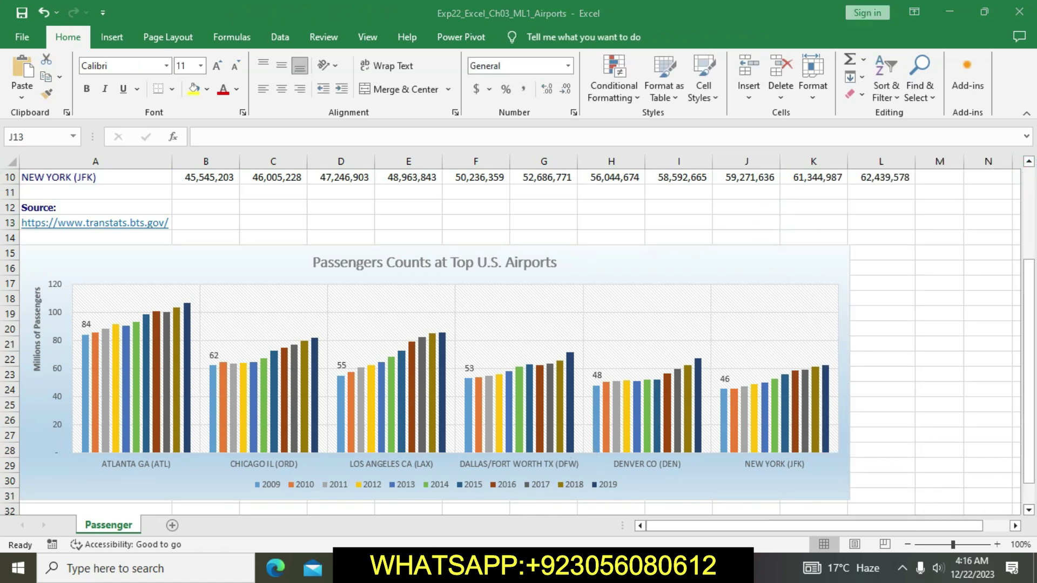
Switch to the Word instructions, clear the yellow highlight from step 7 and highlight the step 8 instructions.
left_click(448, 568)
left_click(501, 323)
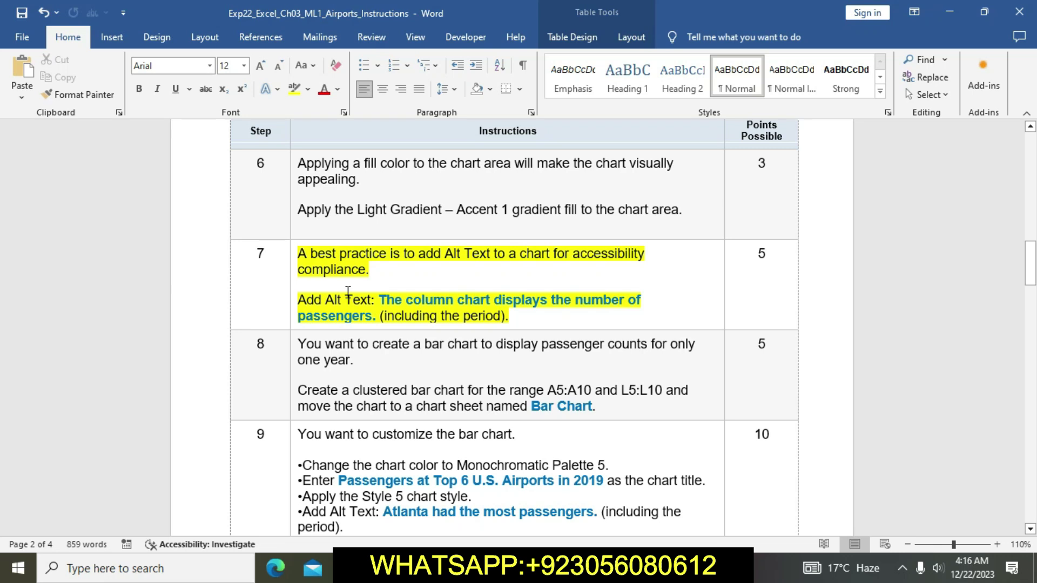
left_click(289, 254)
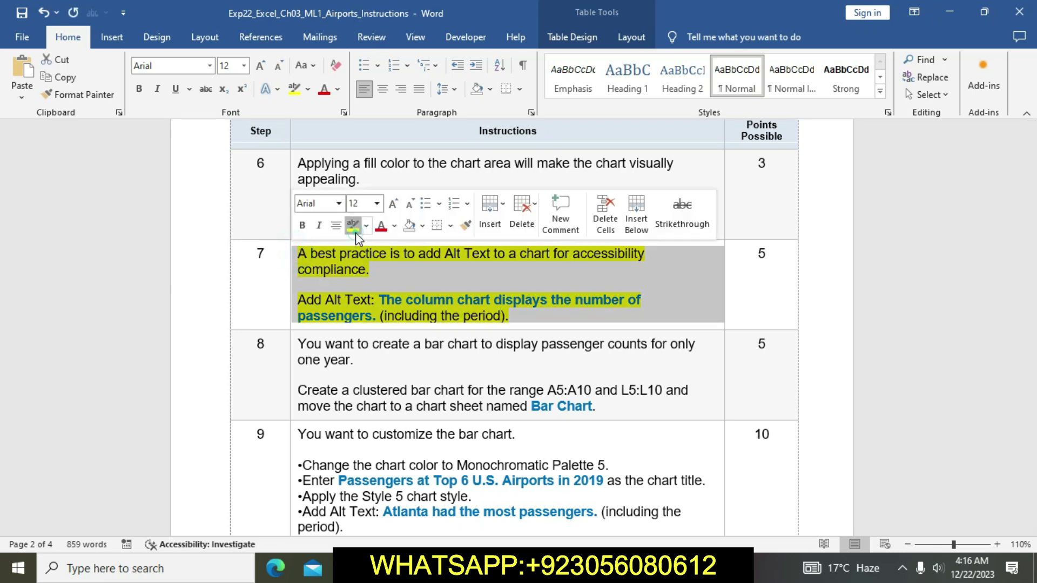
left_click(355, 232)
scroll(441, 397, "down", 5)
left_click(444, 301)
left_click(291, 244)
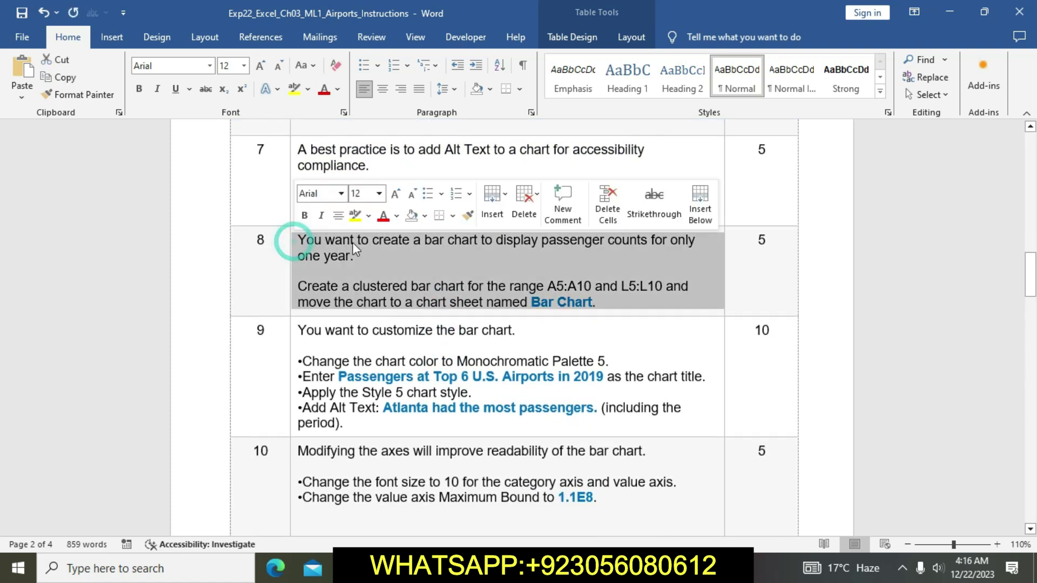
left_click(354, 217)
left_click(388, 286)
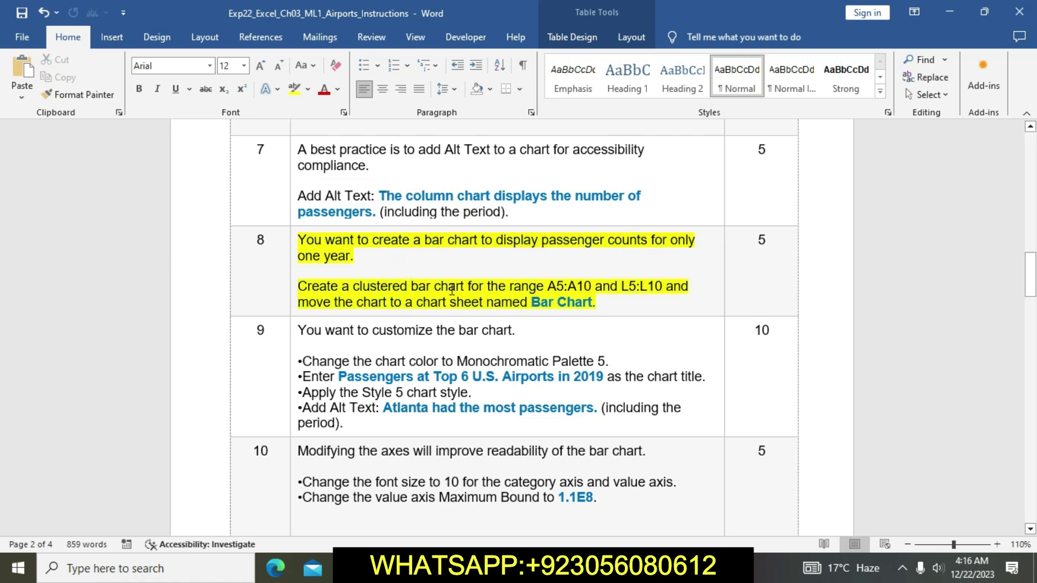
Copy the range reference A5:A10 from step 8 in Word and select that range on the Passenger sheet in Excel.
left_click_drag(547, 290, 586, 288)
left_click(577, 288)
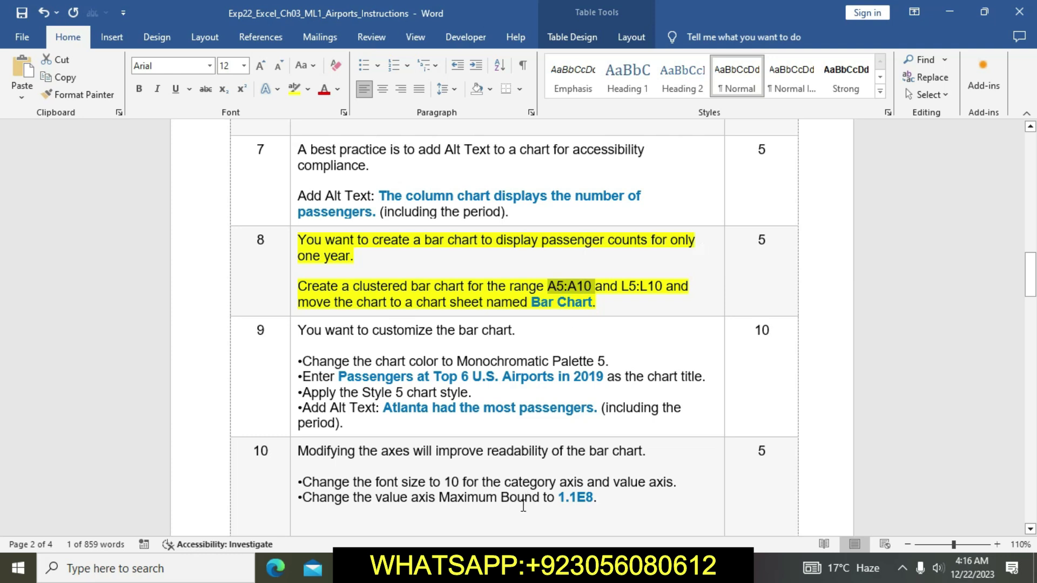
key("alt+Tab")
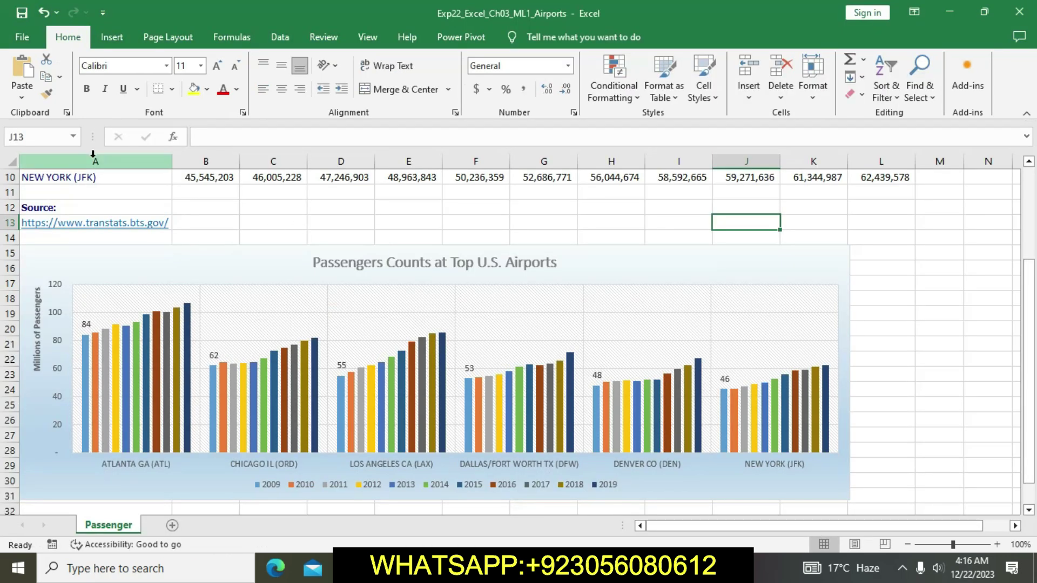
left_click(54, 138)
type("A5:A10")
key("Escape")
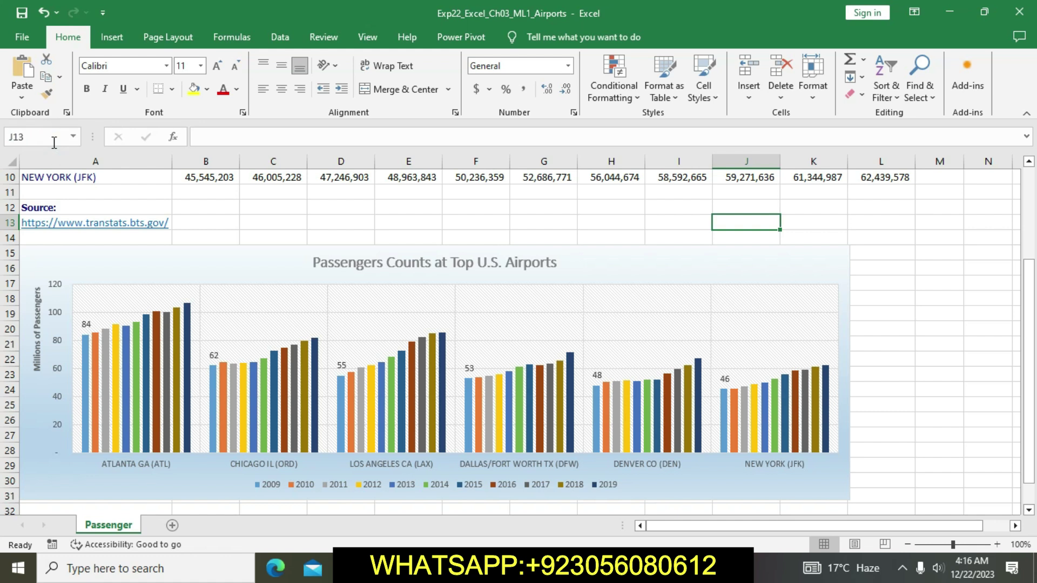
key("Return")
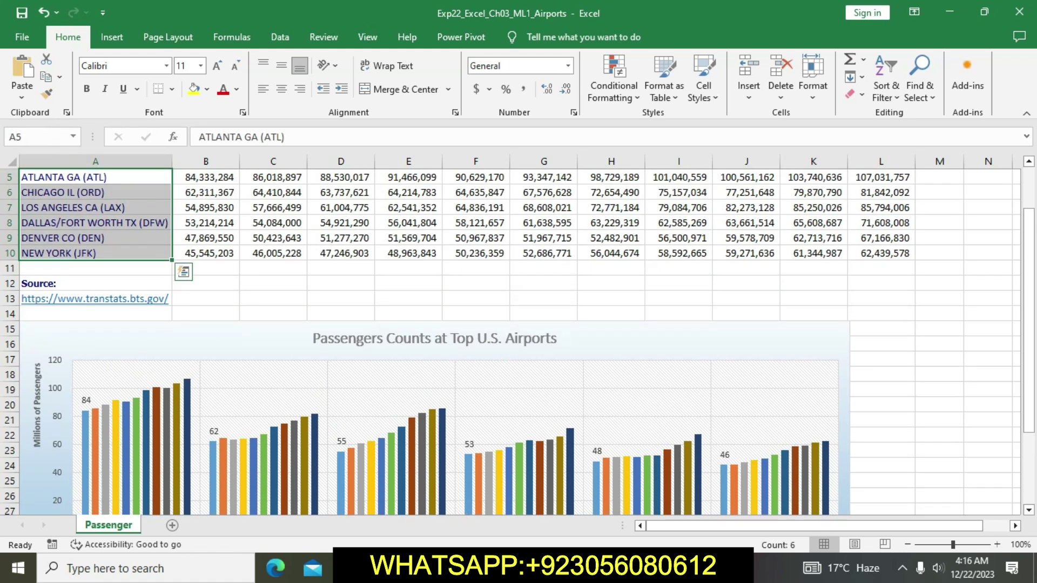
Copy the range reference L5:L10 from step 8 in Word and add that range to the A5:A10 selection in Excel.
key("alt+Tab")
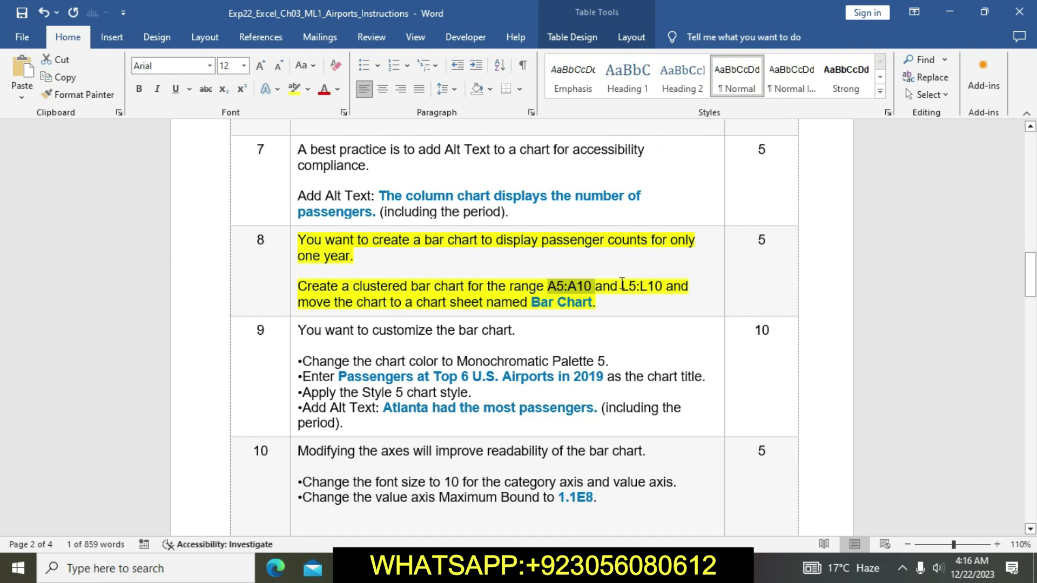
left_click_drag(619, 285, 661, 291)
key("ctrl+c")
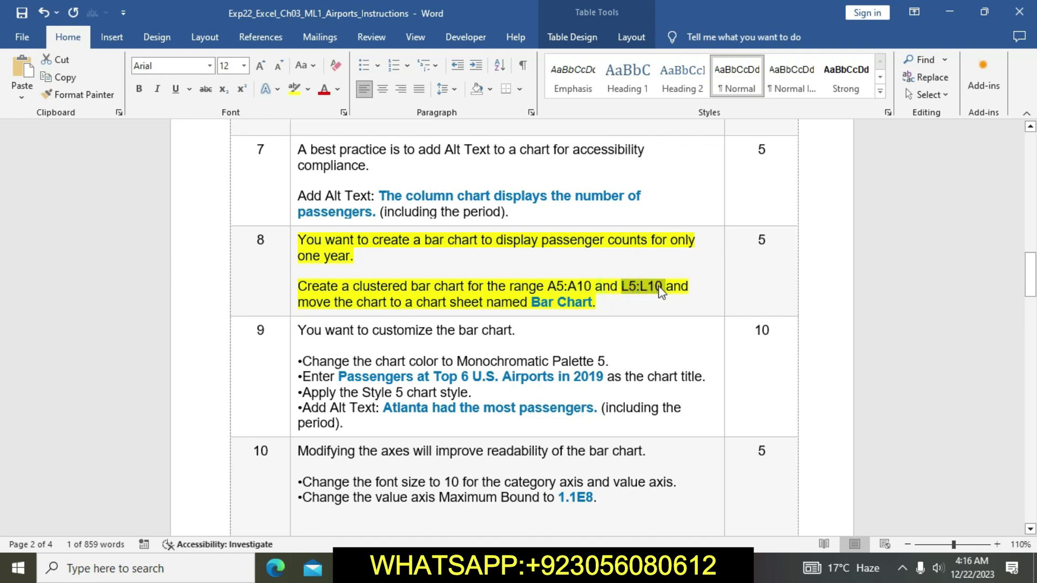
key("alt+Tab")
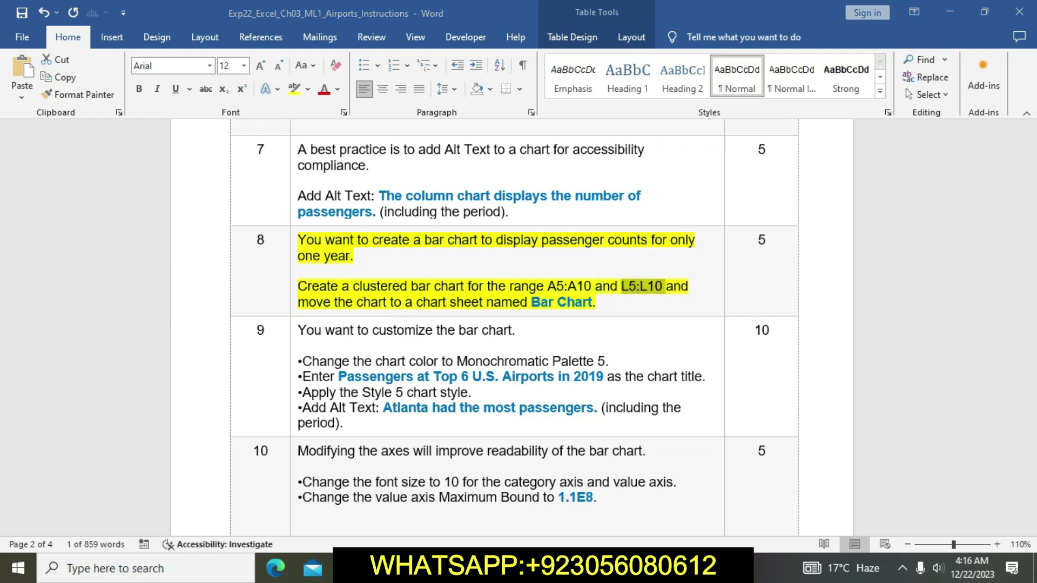
left_click(49, 136)
key("ctrl+v")
key("Return")
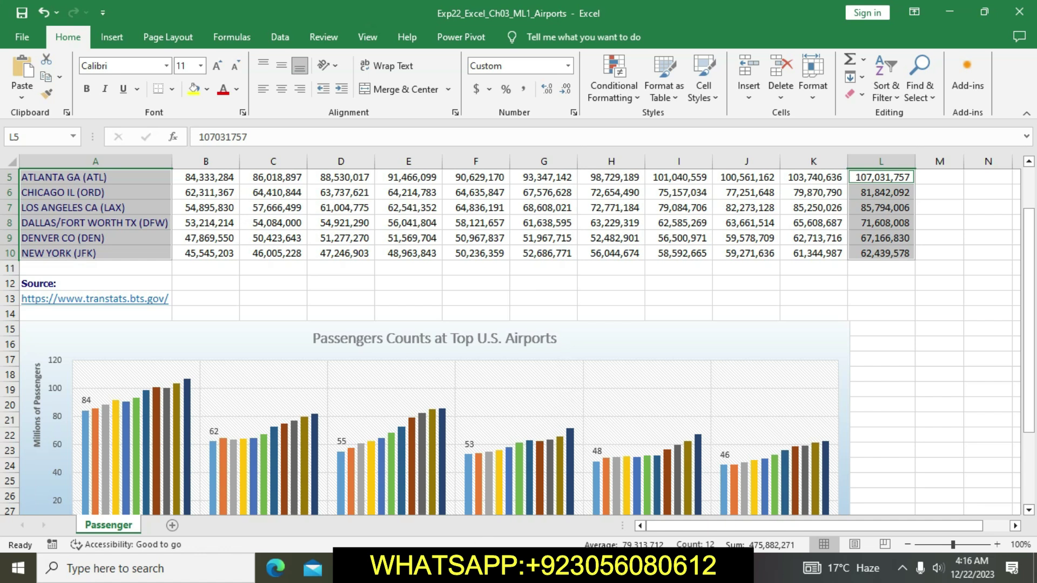
Copy the chart sheet name "Bar Chart" from step 8 in the Word instructions and return to the Excel workbook.
key("alt+Tab")
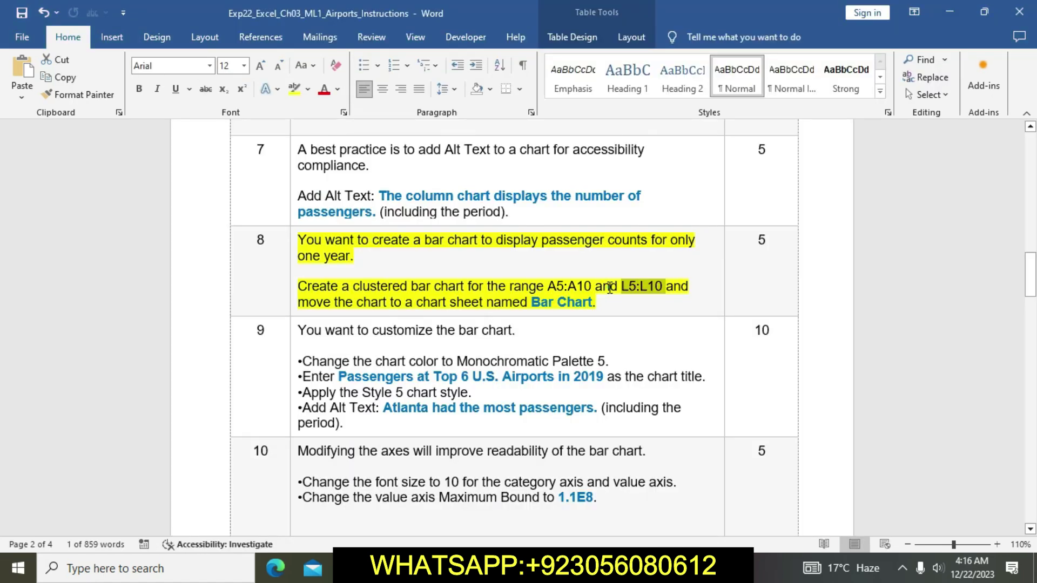
left_click(609, 288)
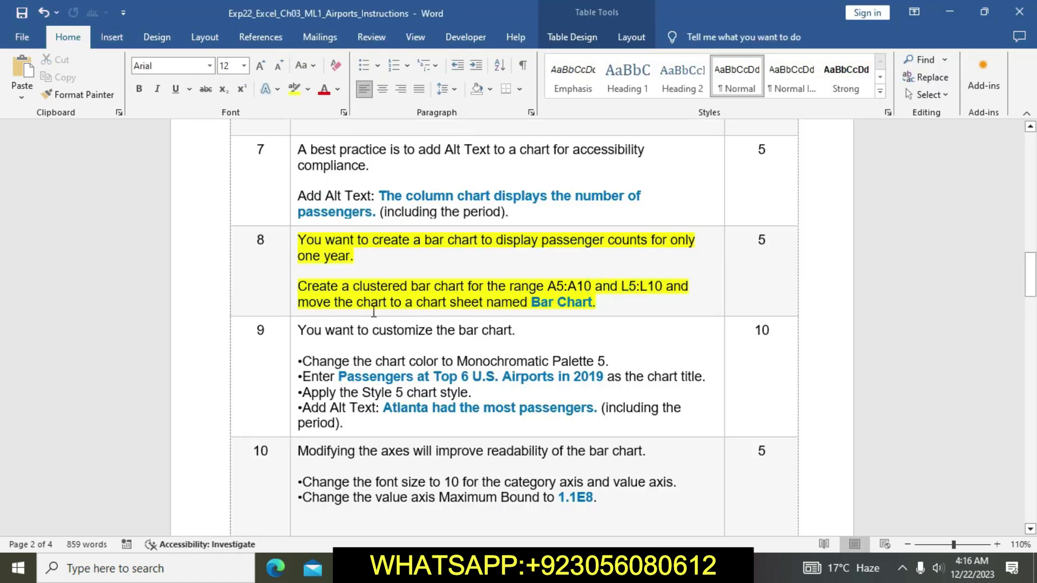
left_click_drag(533, 303, 593, 309)
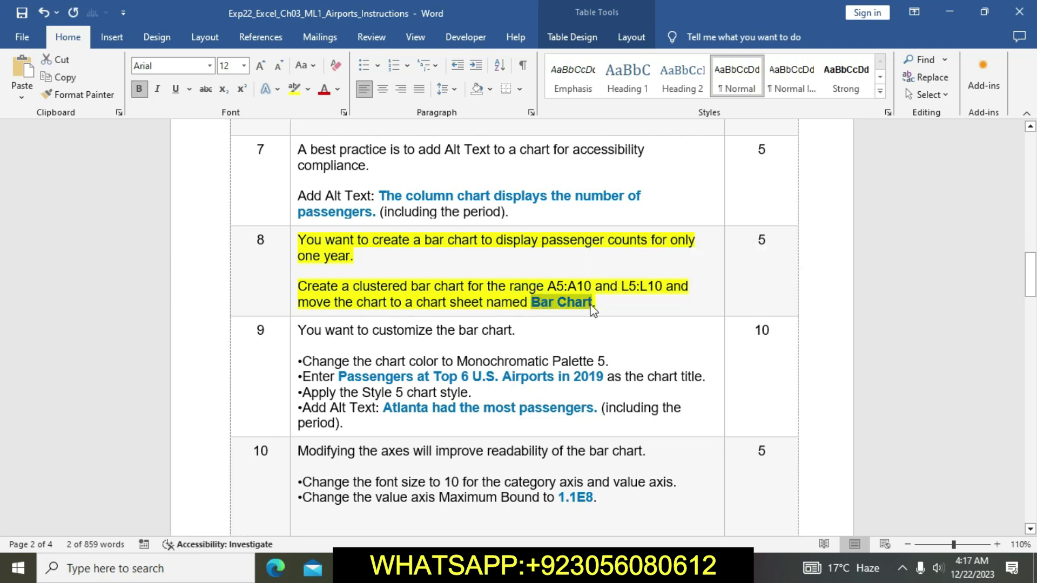
key("alt+Tab")
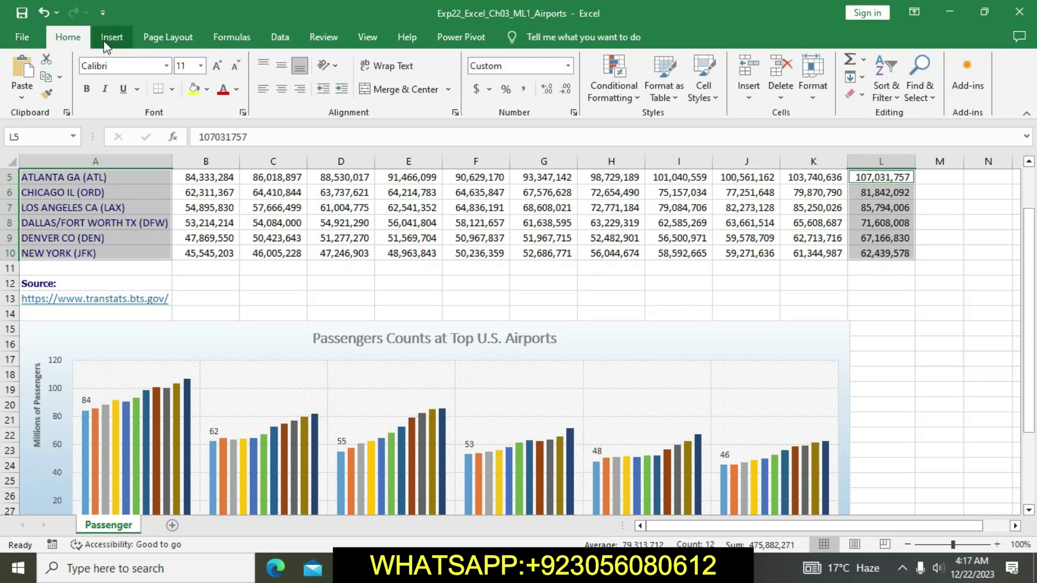
Recheck step 8 in Word and insert a Clustered Bar chart in Excel from the selected ranges A5:A10 and L5:L10.
left_click(106, 38)
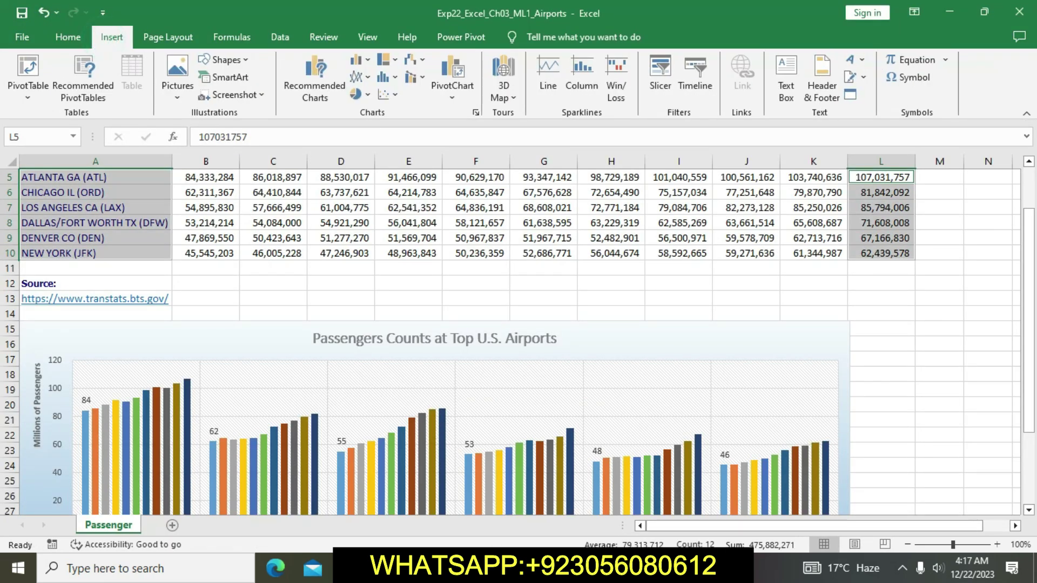
key("alt+Tab")
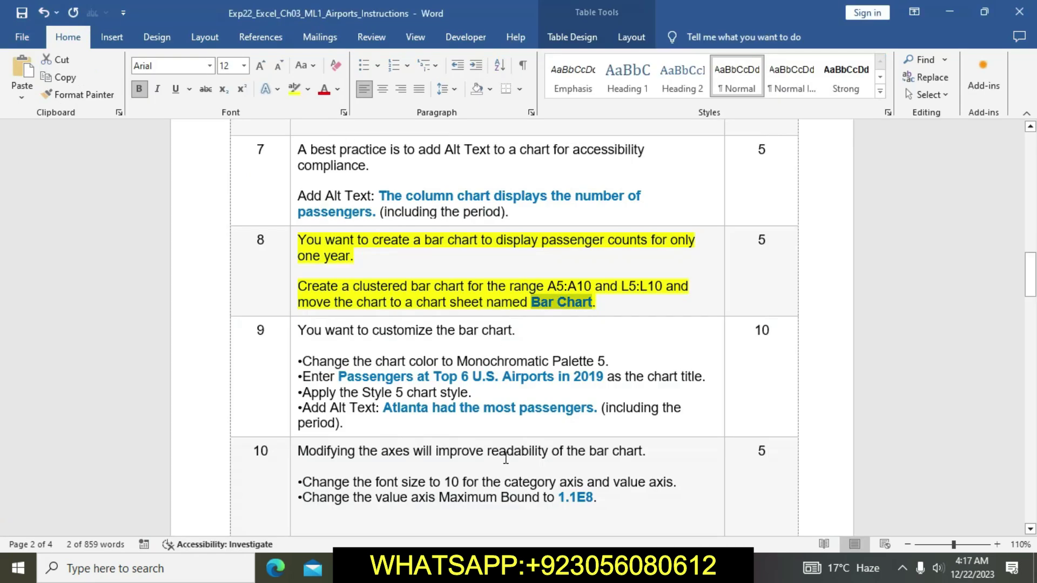
key("alt+Tab")
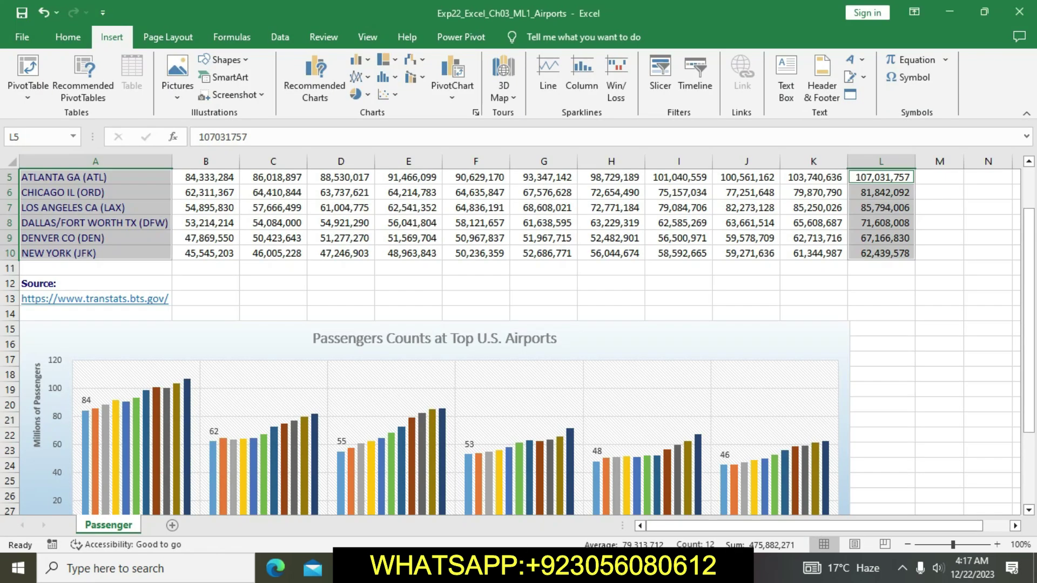
left_click(475, 113)
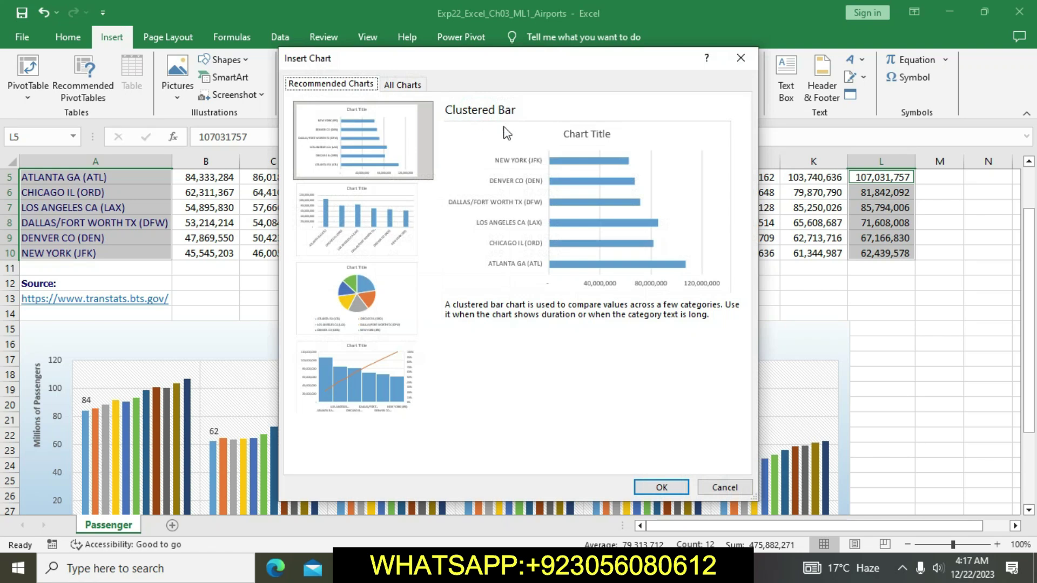
left_click(650, 489)
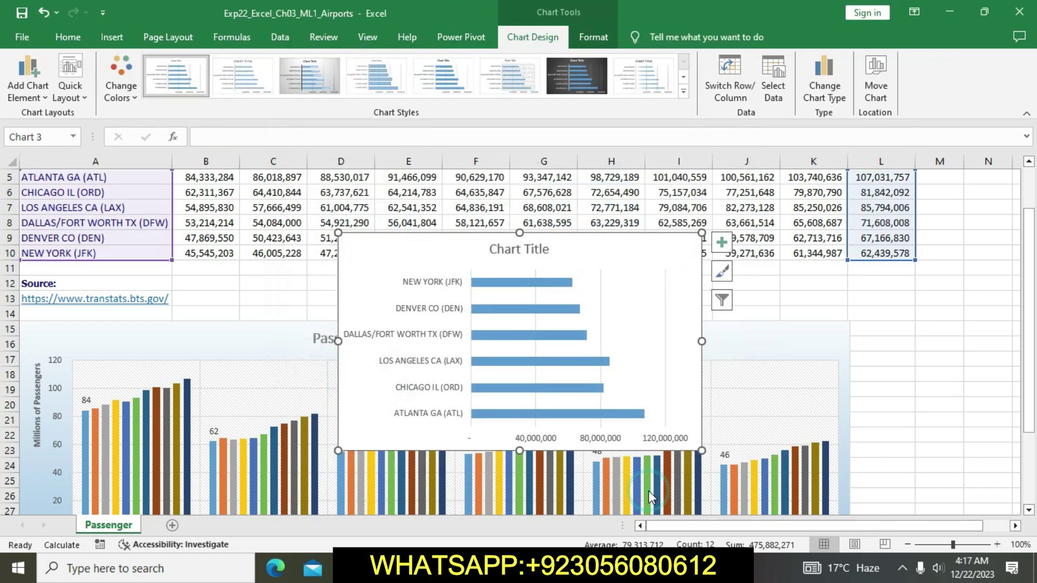
Move the clustered bar chart to a new chart sheet named Bar Chart.
left_click(875, 75)
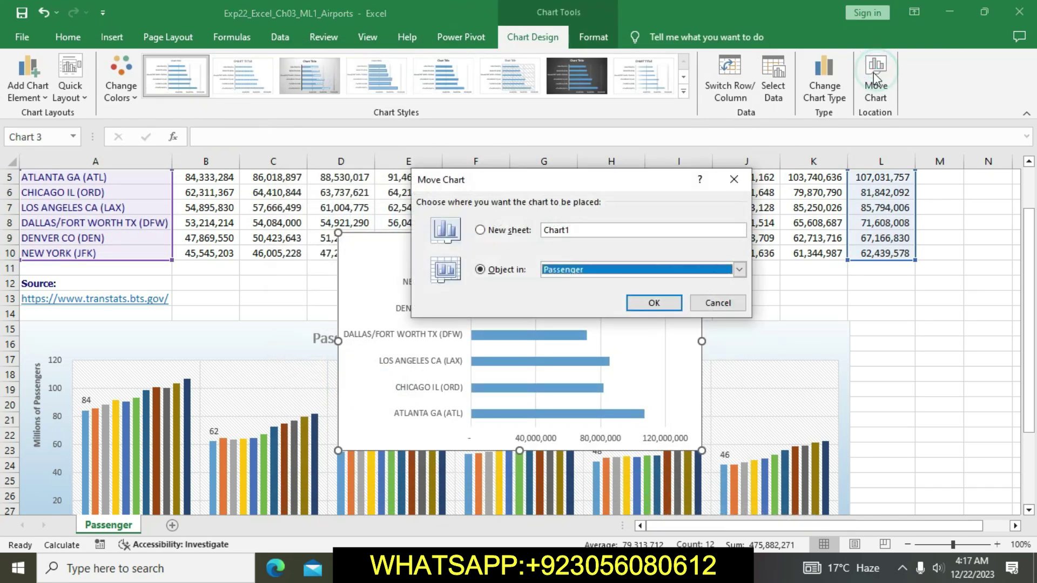
left_click(482, 237)
type("Bar Chart")
left_click(659, 303)
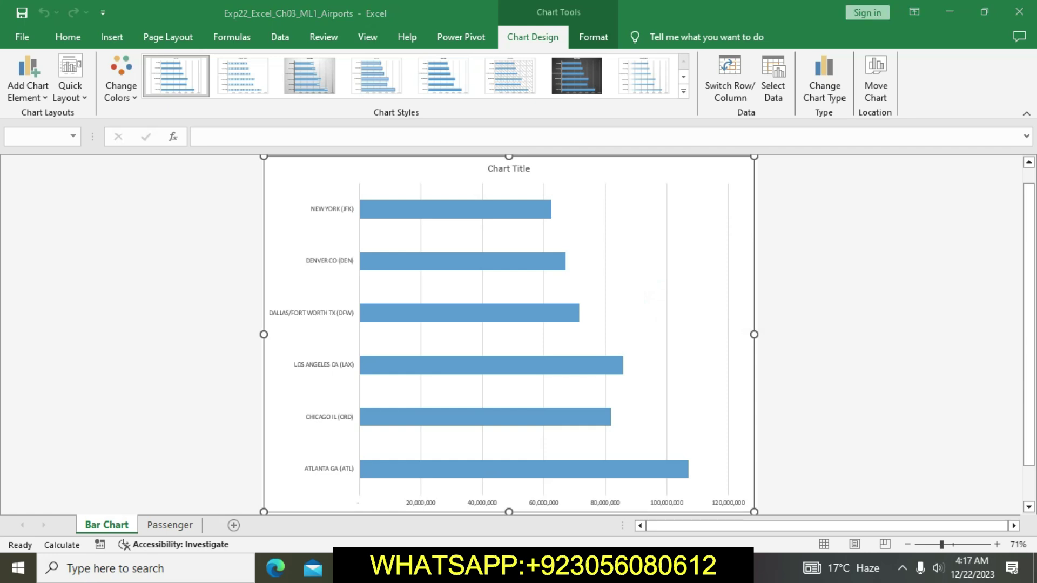
Switch to the Word instructions, clear the yellow highlight from step 8 and highlight the step 9 instructions.
key("alt+Tab")
left_click(581, 302)
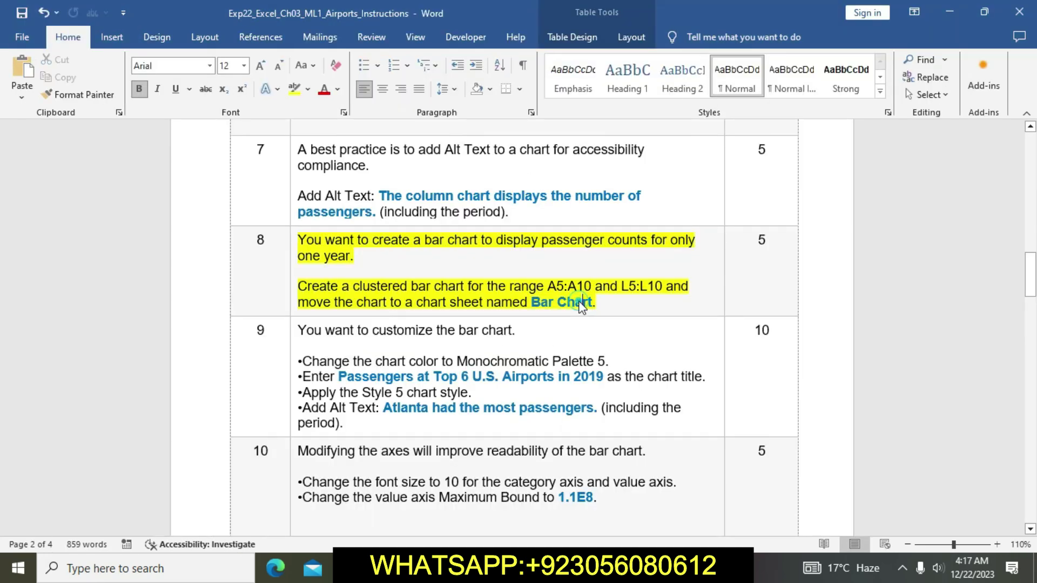
left_click(292, 240)
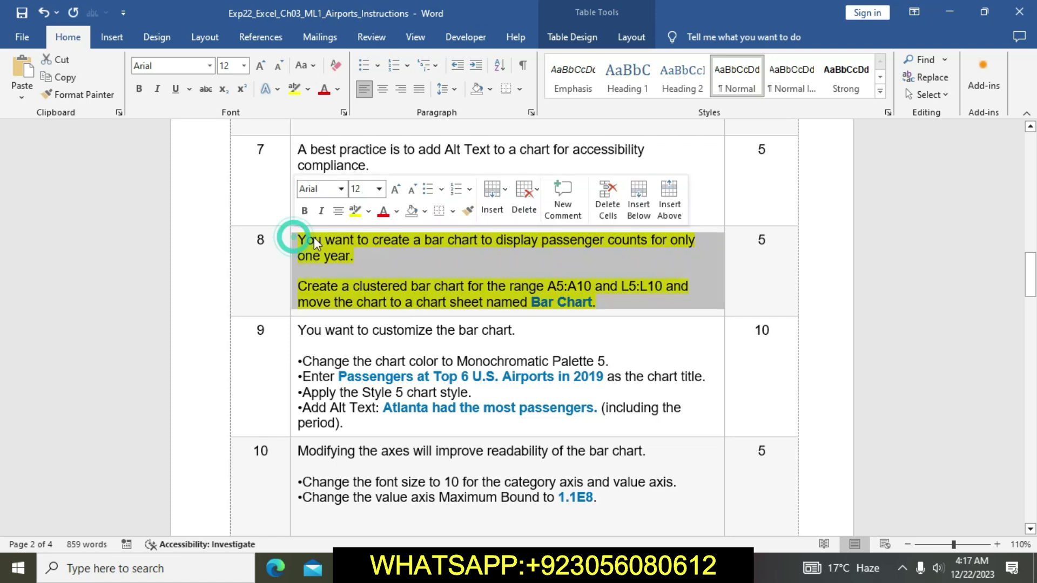
left_click(357, 212)
scroll(361, 278, "down", 3)
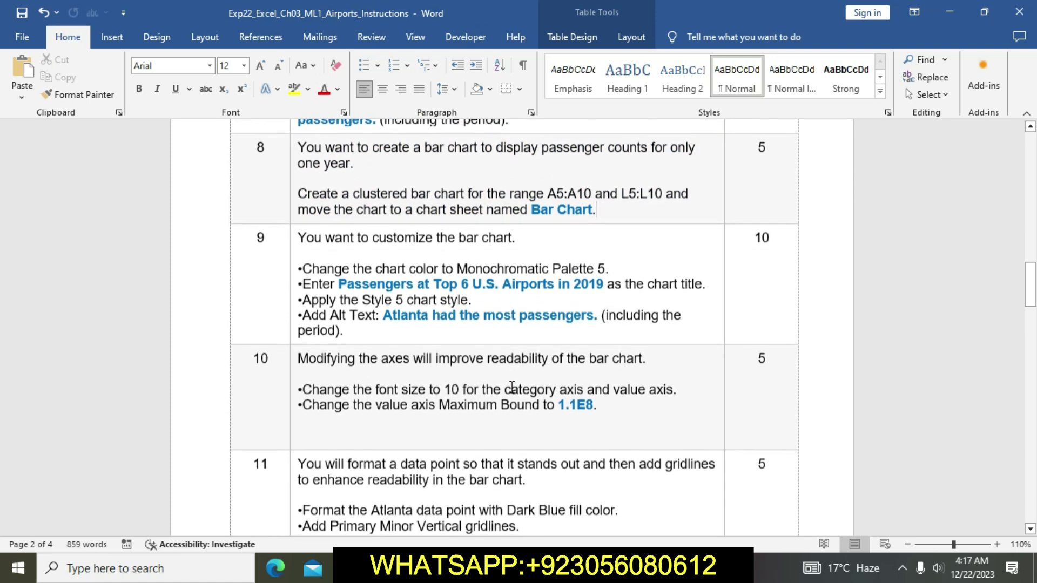
left_click(293, 243)
left_click(356, 215)
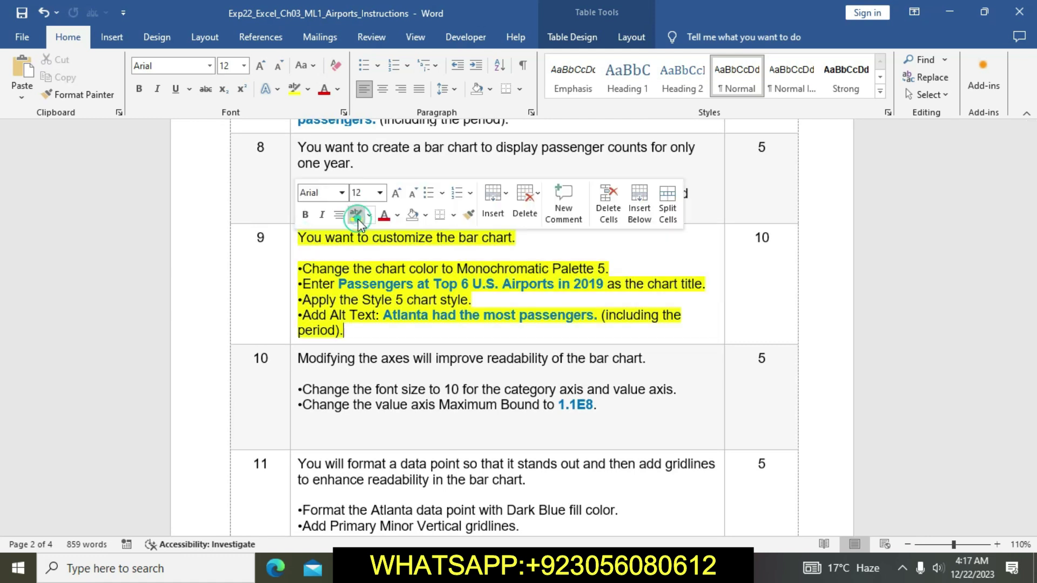
Review the colour instruction of step 9 in Word and change the bar chart's colours in Excel to Monochromatic Palette 5.
left_click(433, 300)
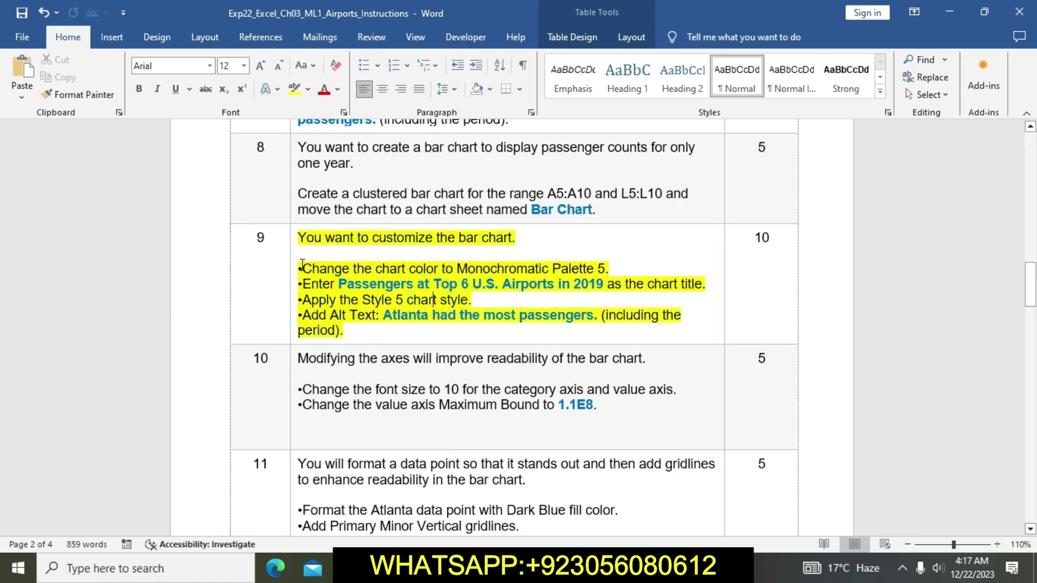
left_click_drag(340, 268, 608, 269)
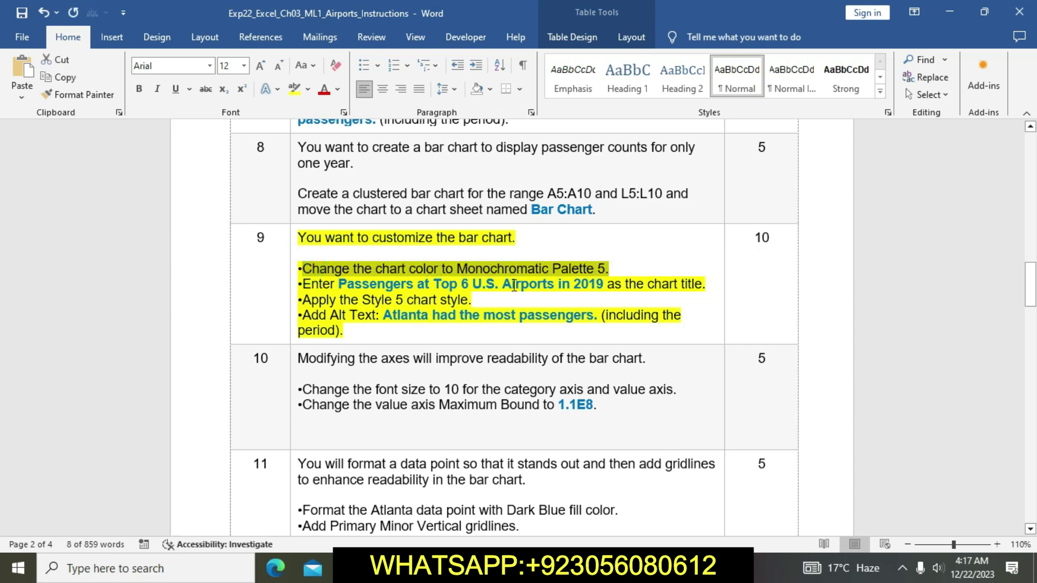
key("alt+Tab")
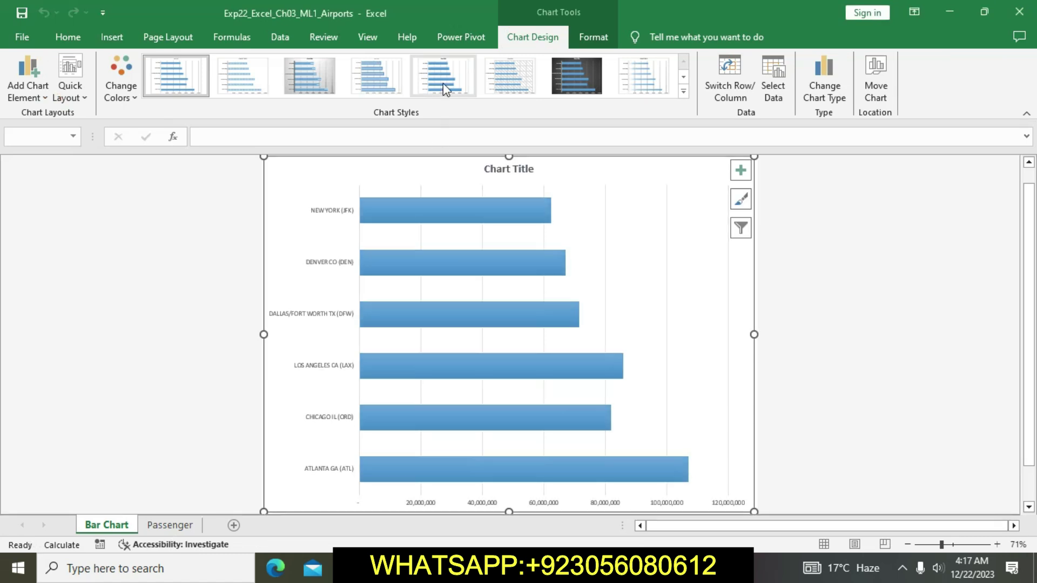
left_click(133, 96)
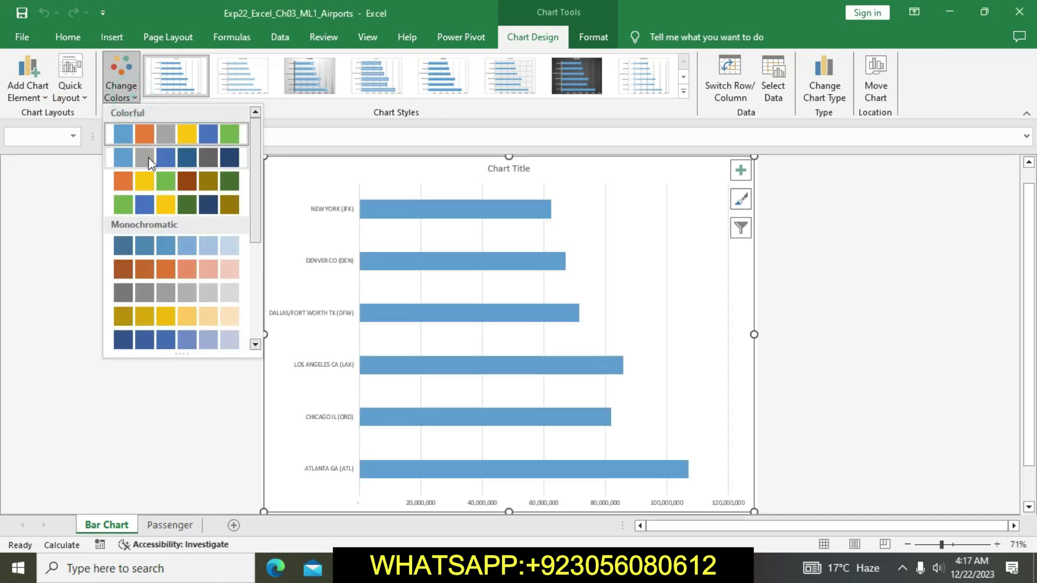
left_click(155, 347)
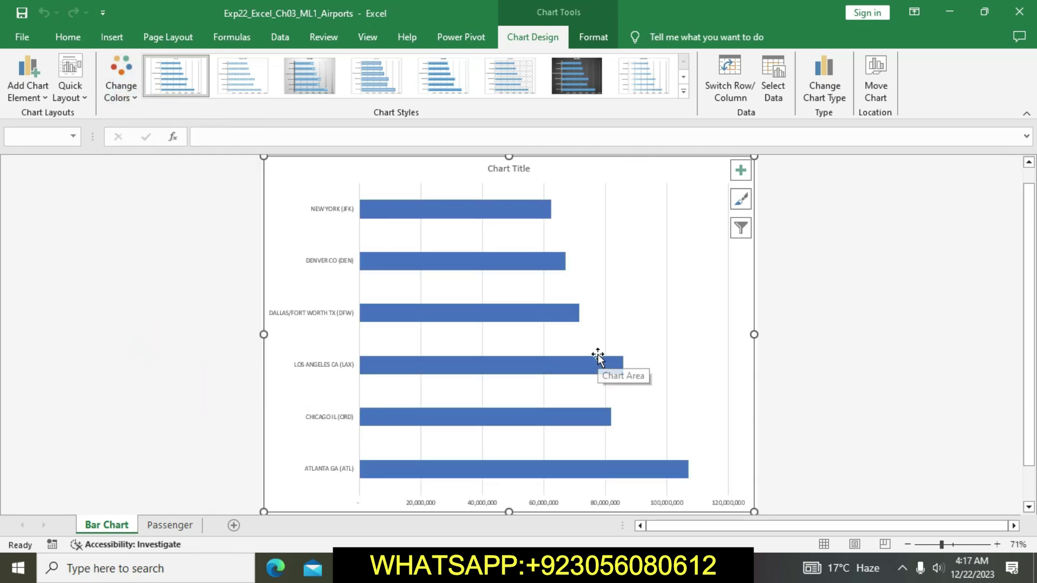
Copy the title text from step 9 in Word and replace the bar chart's title with "Passengers at Top 6 U.S. Airports in 2019".
key("alt+Tab")
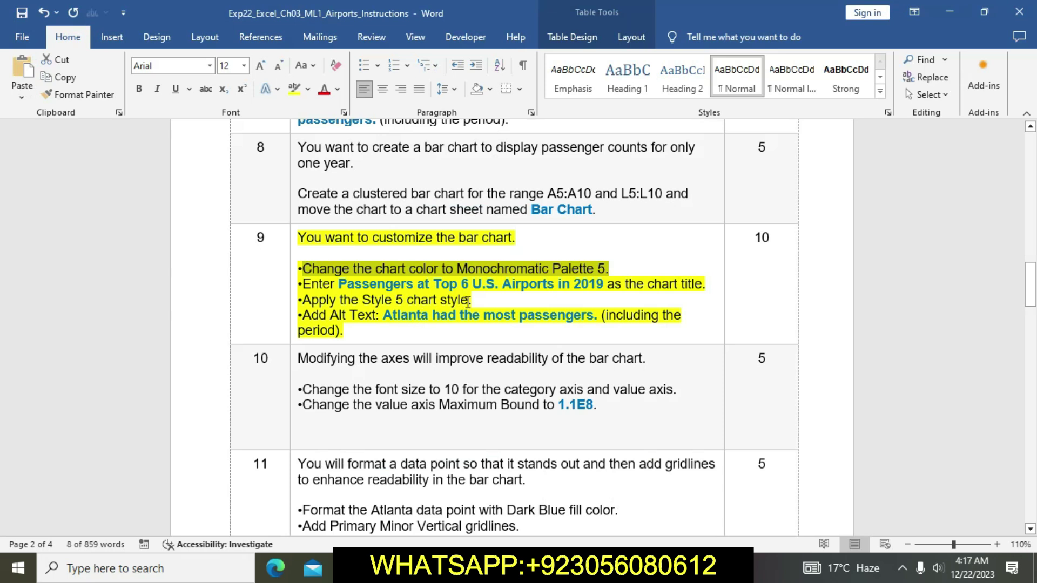
left_click_drag(338, 284, 587, 287)
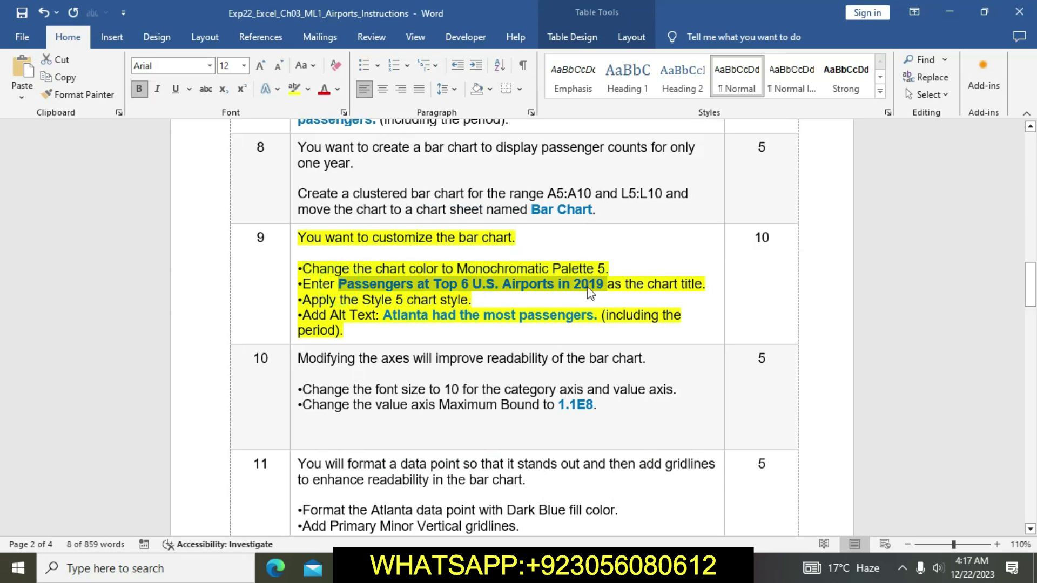
key("ctrl+c")
key("alt+Tab")
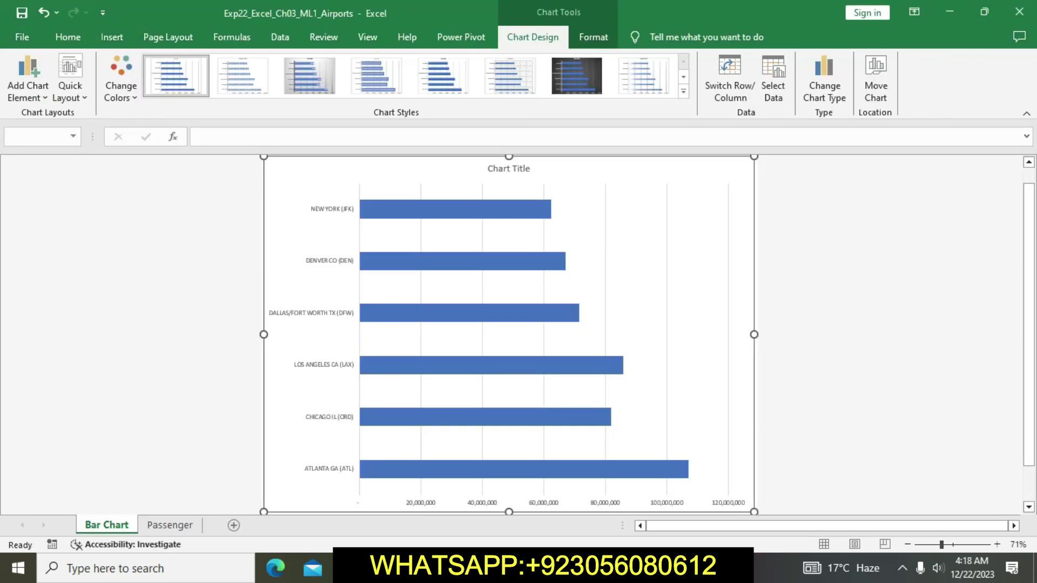
left_click(508, 168)
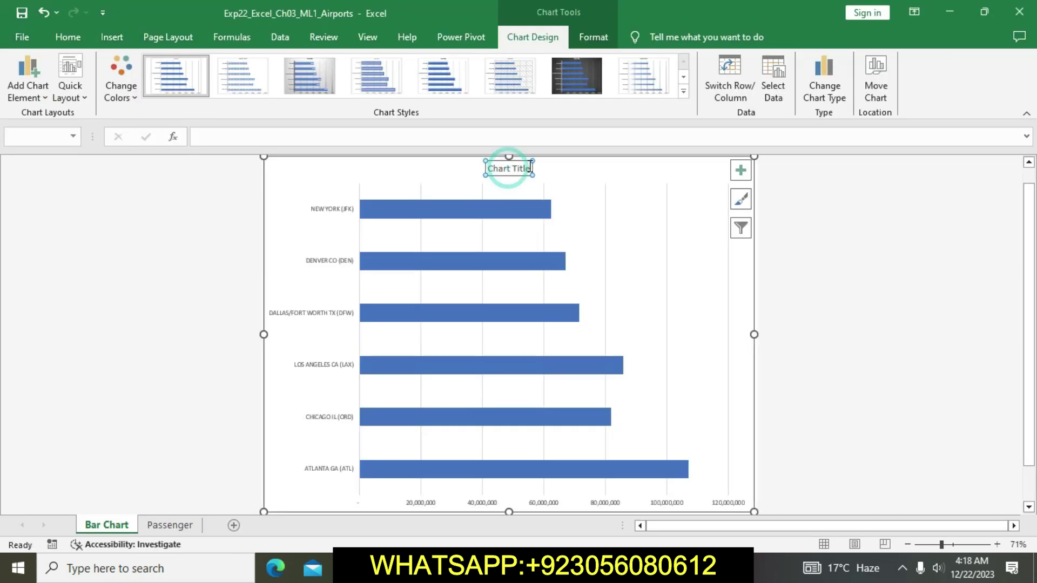
left_click(529, 168)
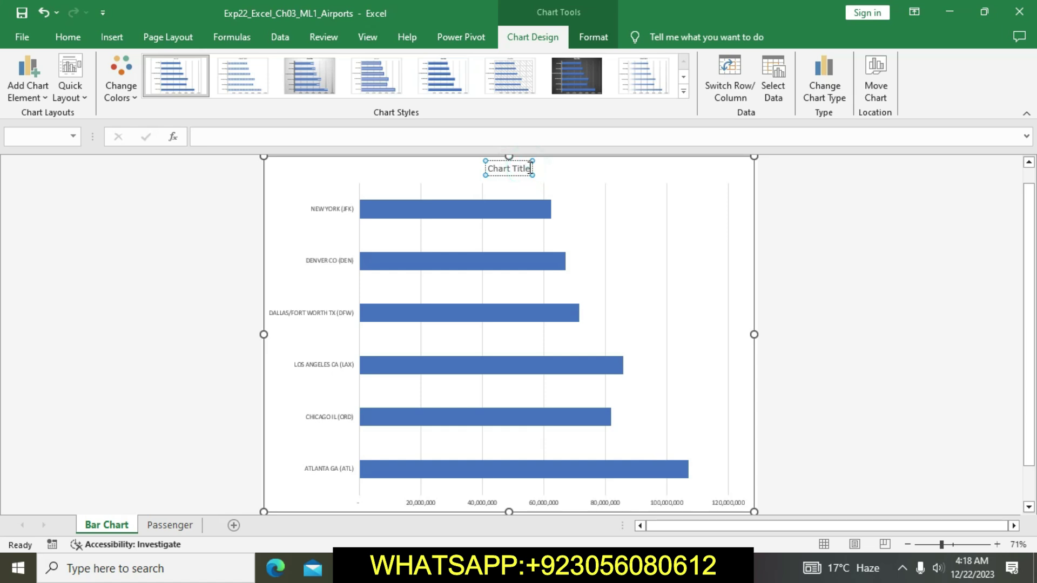
left_click(532, 167)
key("BackSpace")
key("BackSpace")
key("BackSpace")
key("BackSpace")
key("BackSpace")
key("BackSpace")
key("BackSpace")
key("BackSpace")
key("BackSpace")
key("BackSpace")
key("BackSpace")
key("ctrl+v")
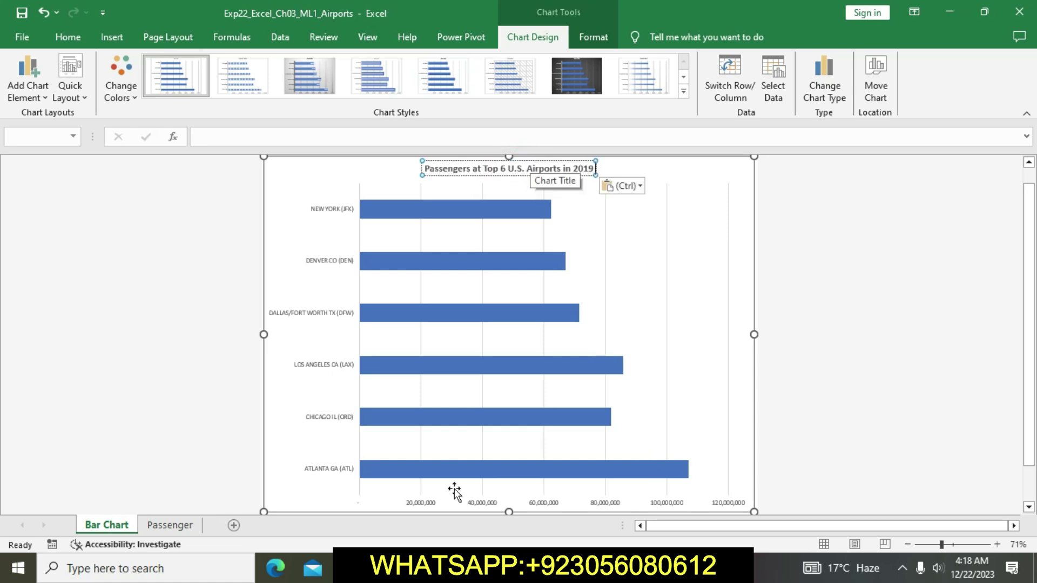
Check the chart style instruction of step 9 in Word and apply Style 5 to the bar chart in Excel.
key("alt+Tab")
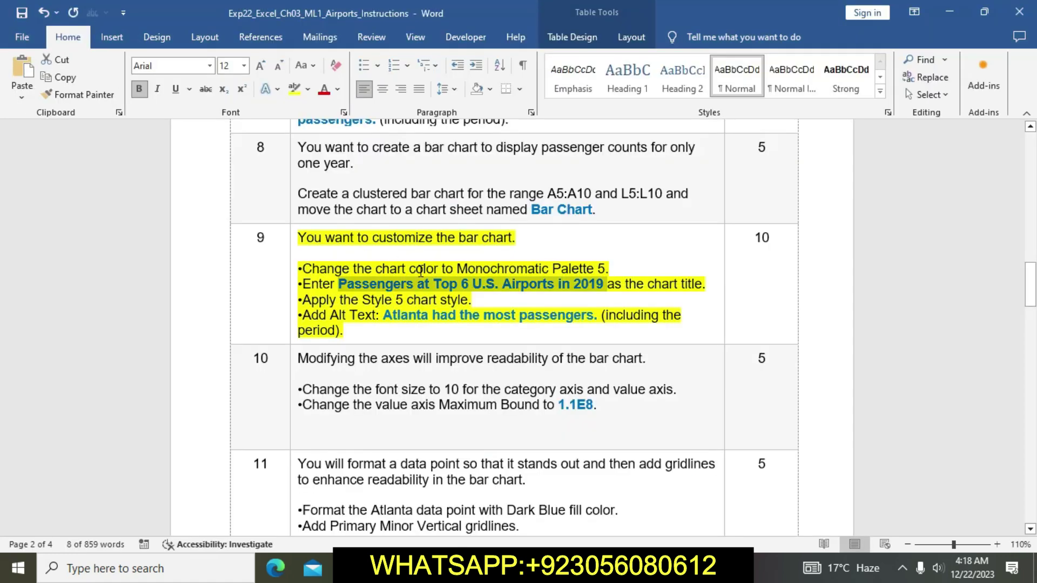
left_click(623, 295)
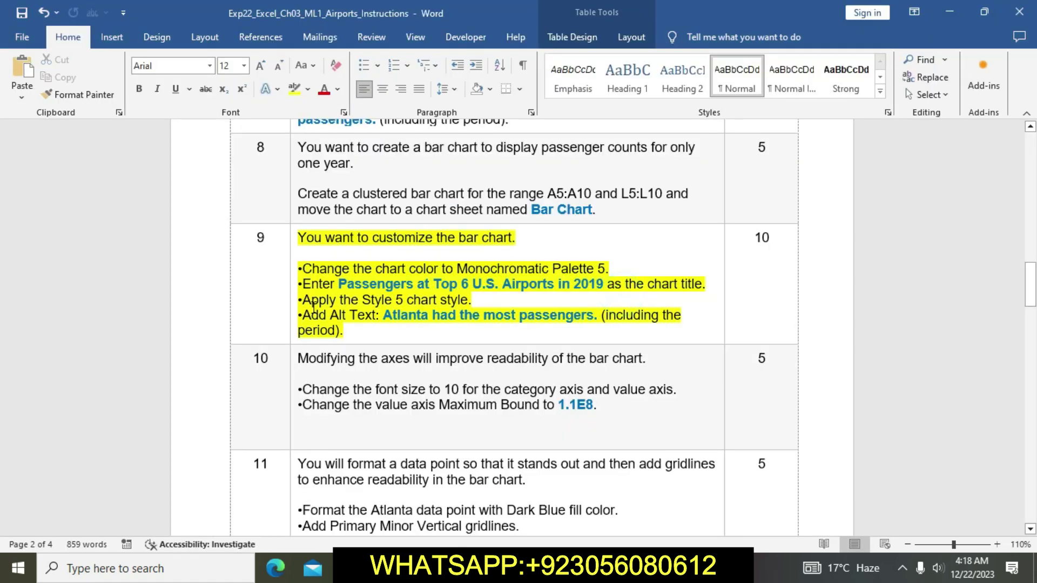
left_click_drag(302, 301, 472, 300)
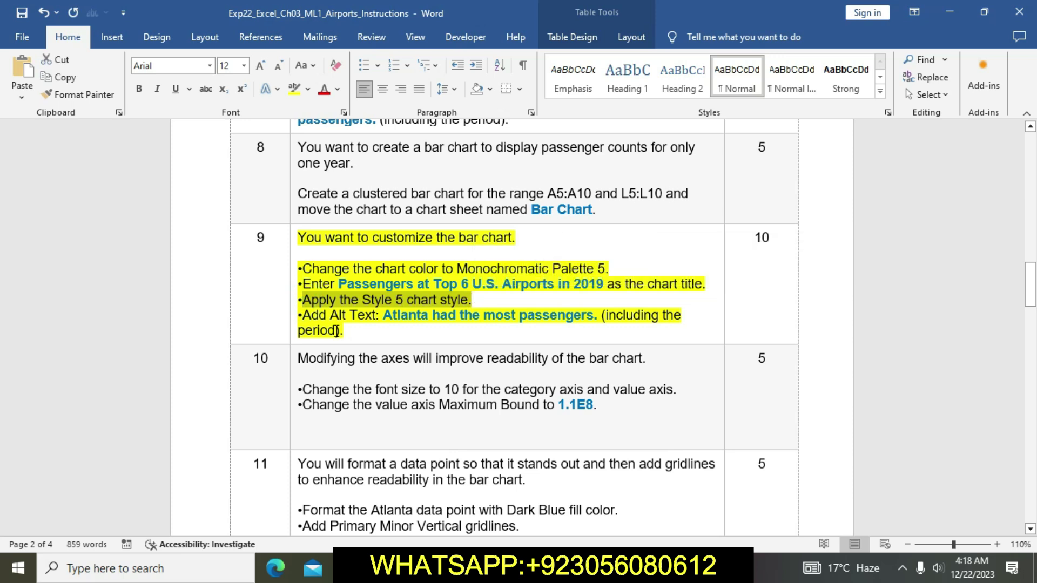
key("alt+Tab")
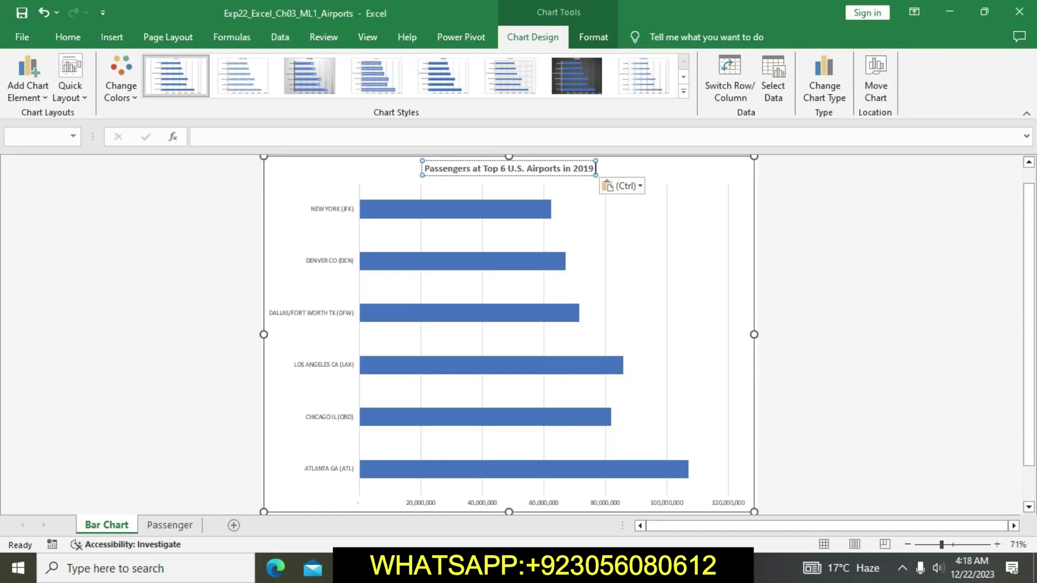
left_click(733, 167)
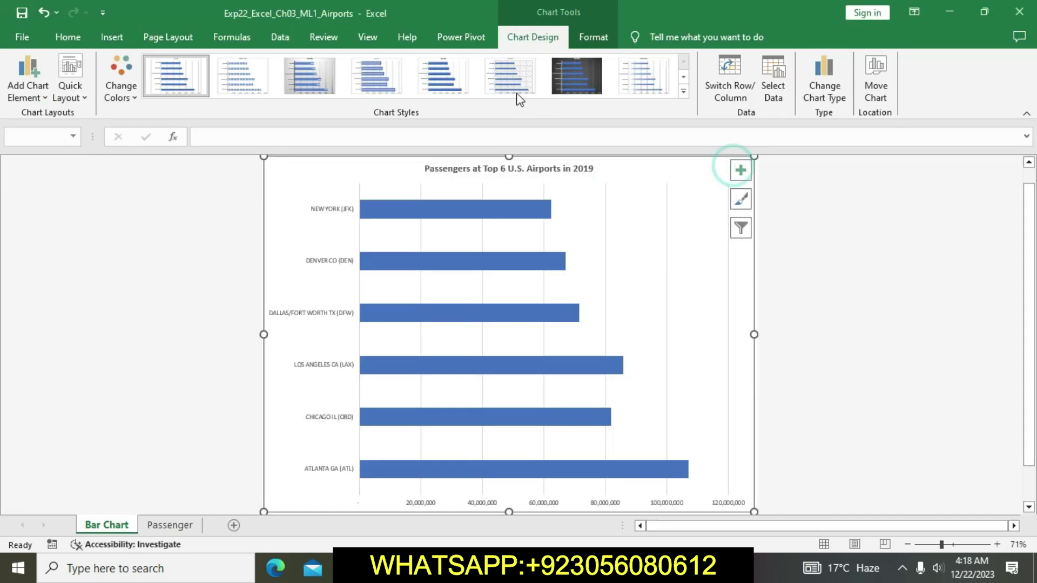
left_click(460, 81)
Copy the alt text from step 9 in Word and add "Atlanta had the most passengers." as the bar chart's alt text.
key("alt+Tab")
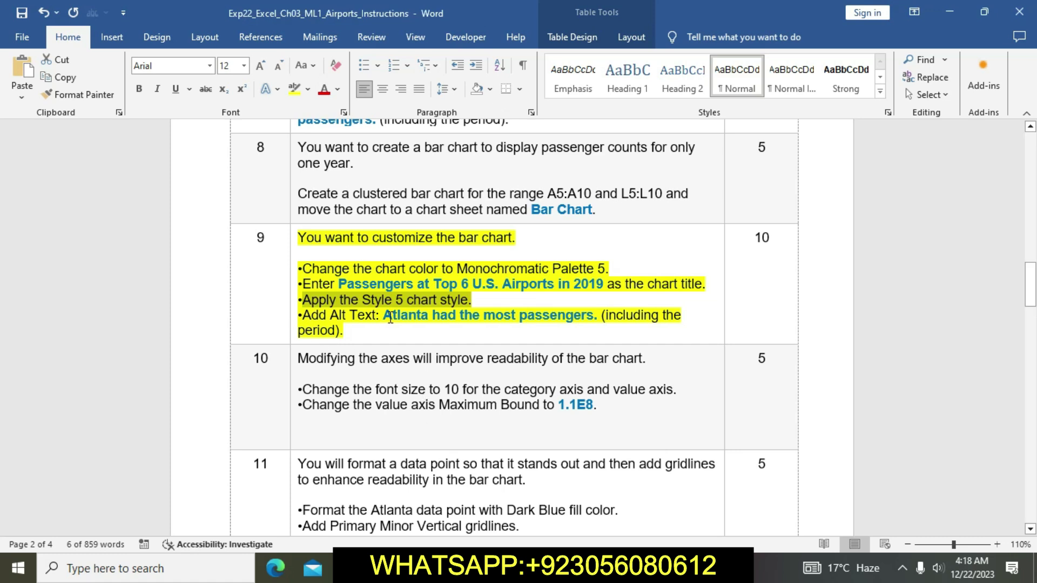
left_click_drag(386, 317, 593, 315)
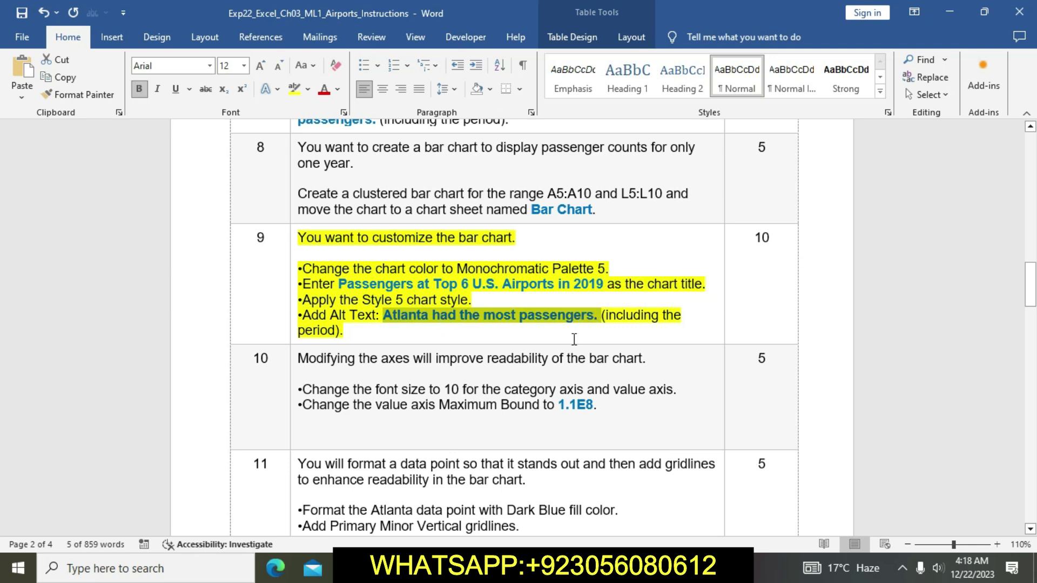
key("alt+Tab")
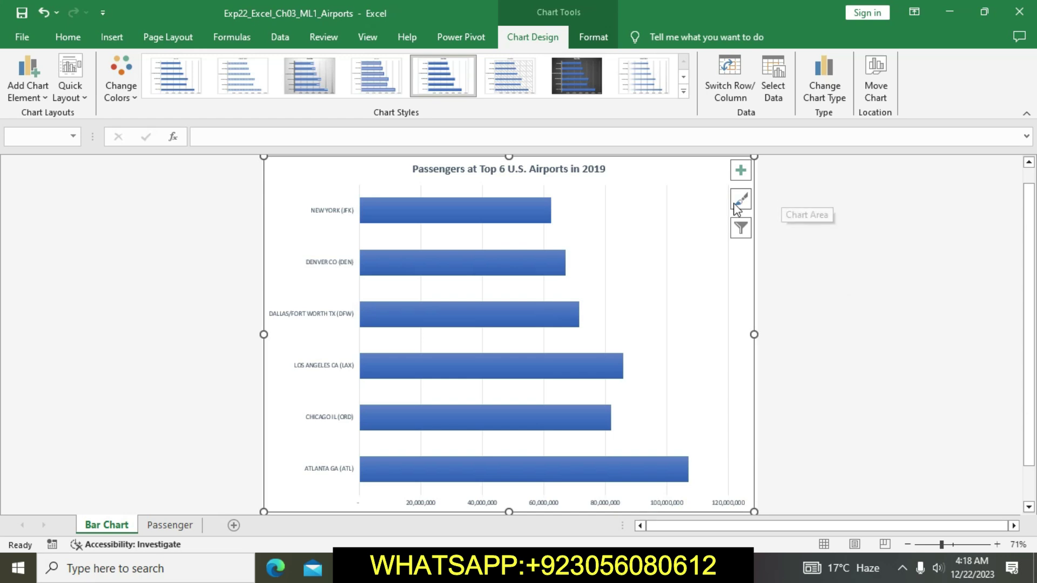
right_click(687, 165)
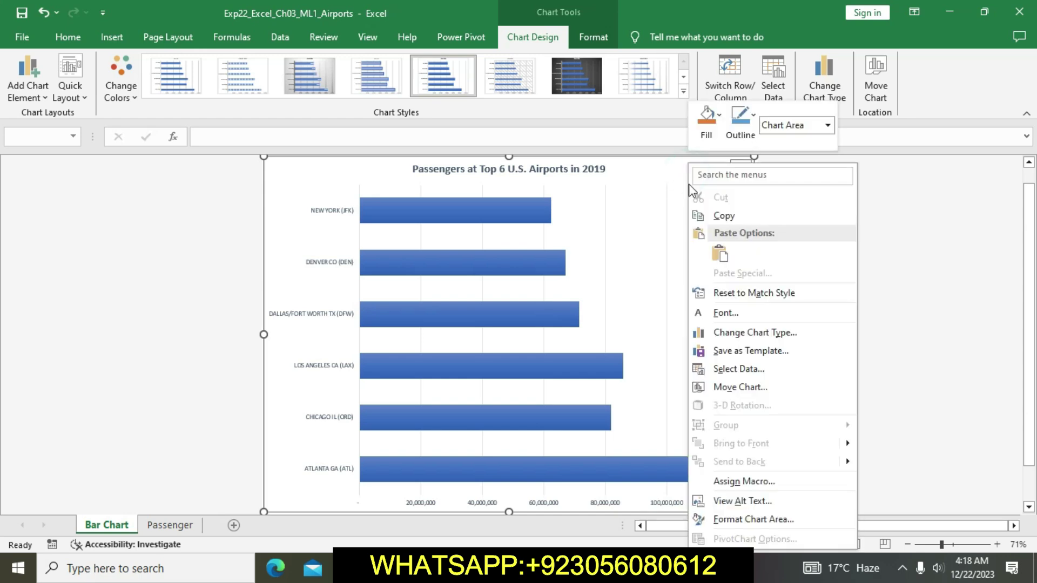
left_click(733, 501)
key("ctrl+v")
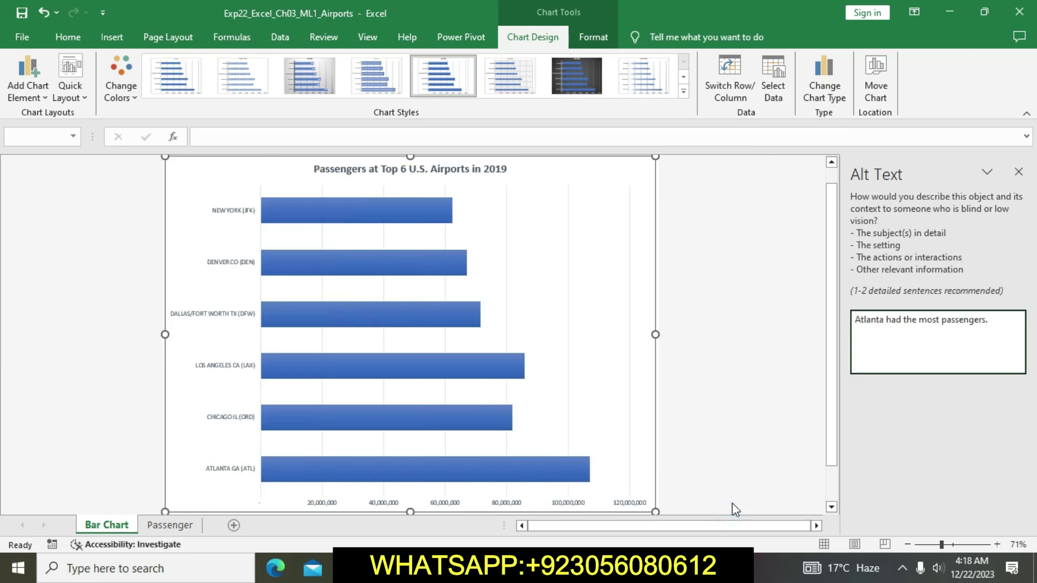
left_click(714, 409)
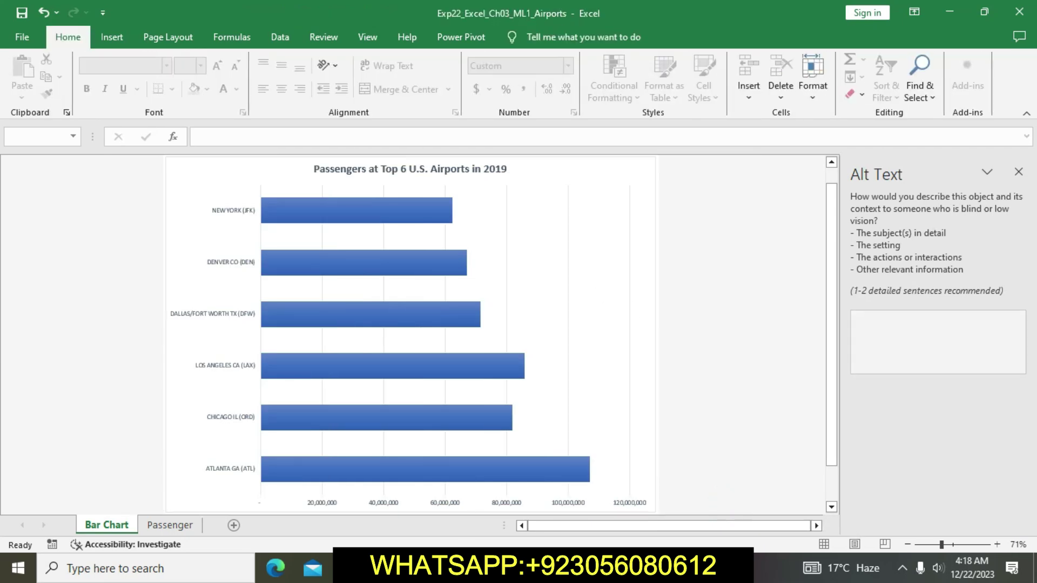
Switch to the Word instructions, clear the yellow highlight from step 9 and highlight the step 10 instructions.
key("alt+Tab")
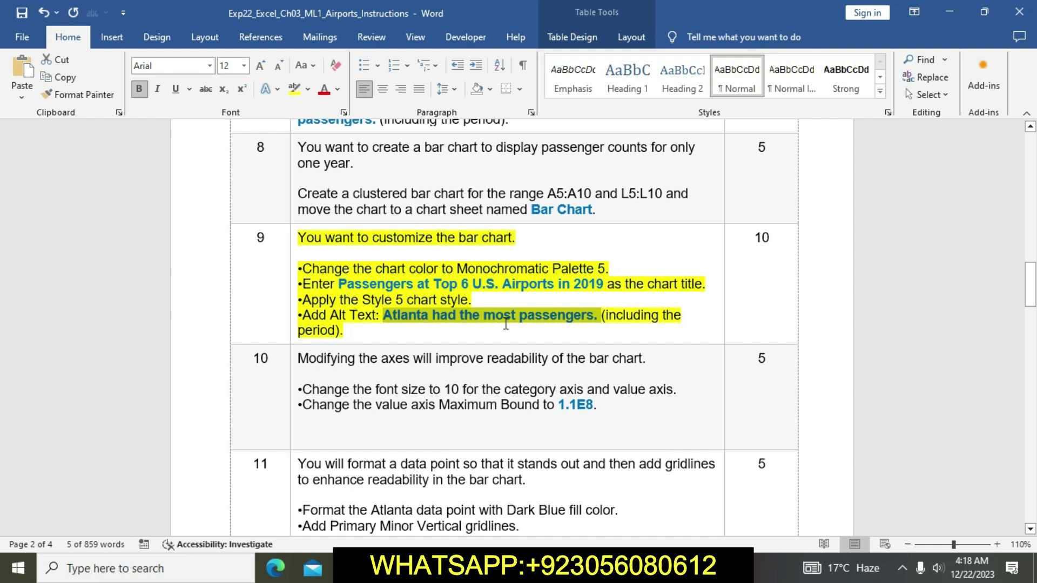
left_click(505, 323)
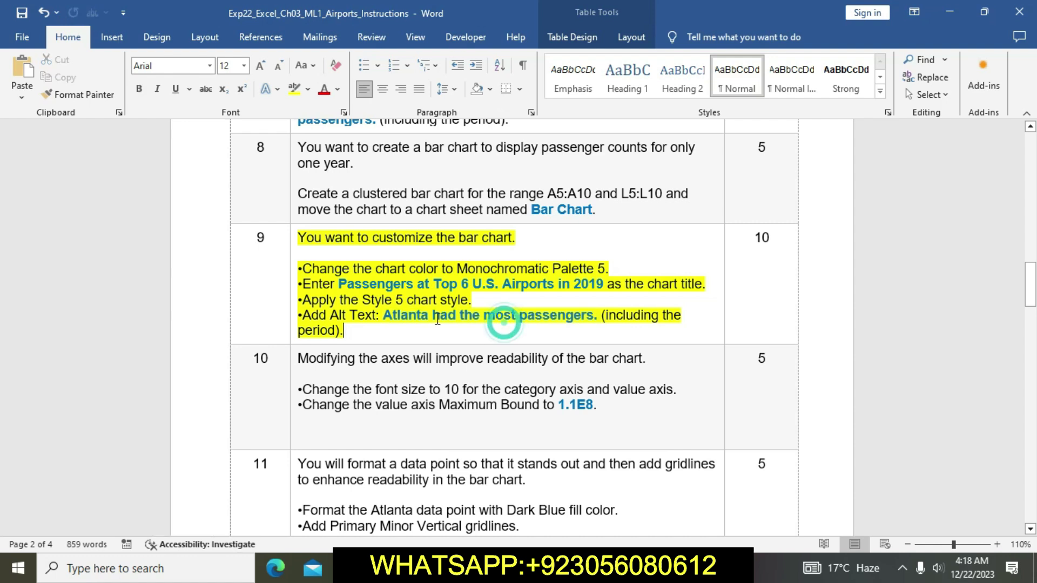
left_click(290, 241)
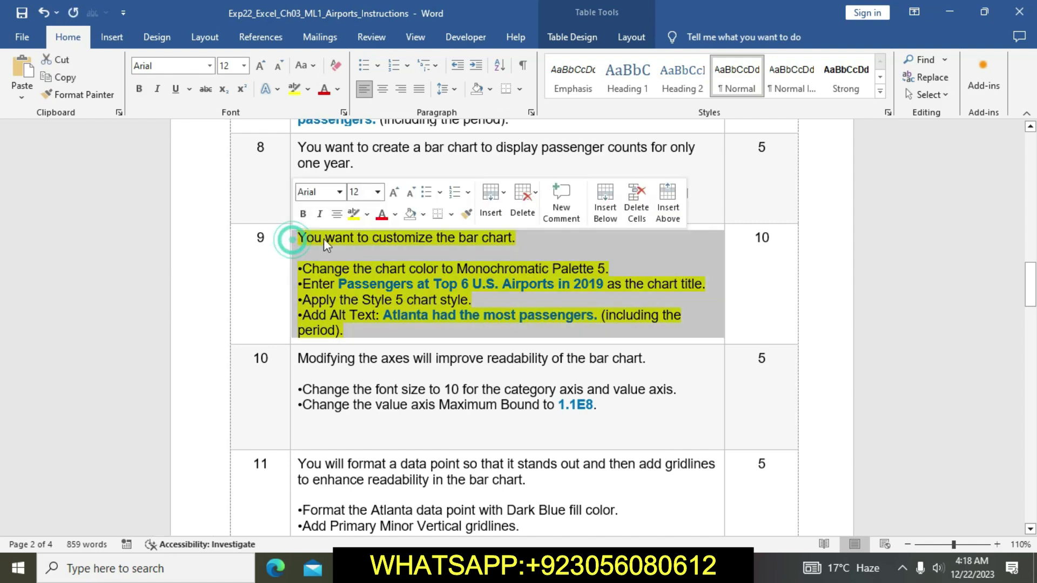
left_click(355, 216)
left_click(465, 388)
scroll(465, 388, "down", 3)
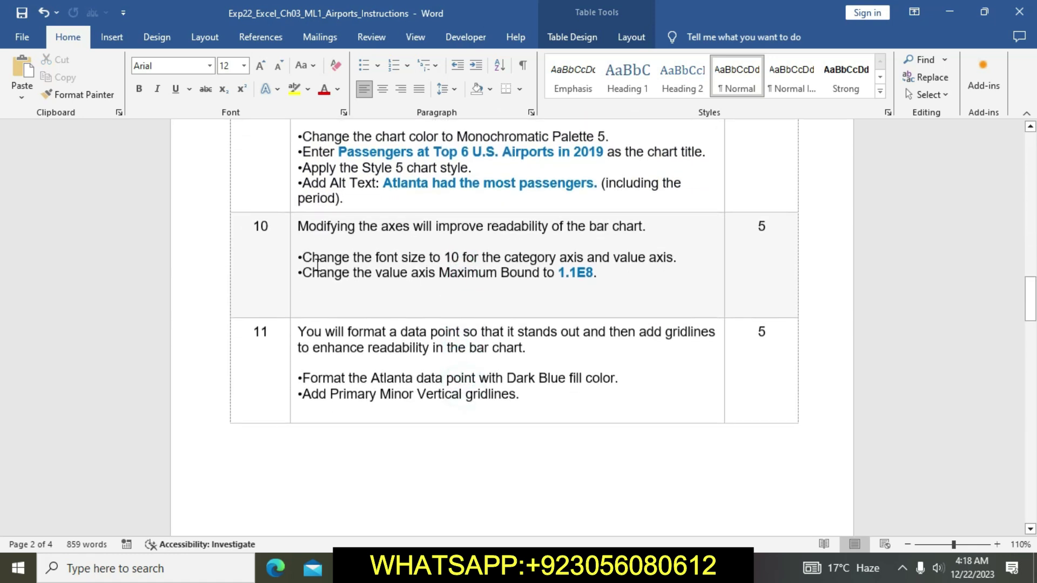
left_click(292, 232)
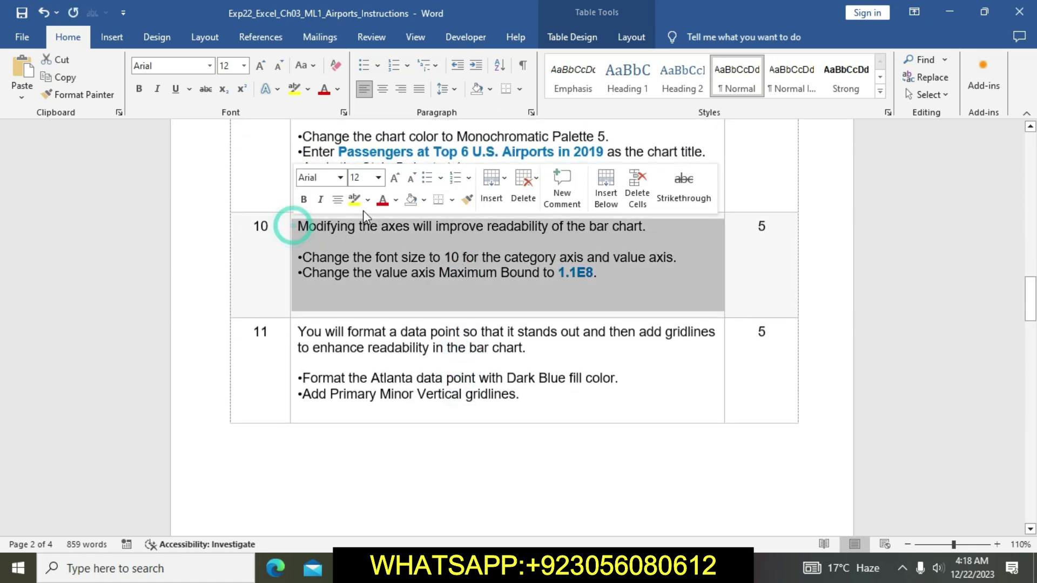
left_click(353, 206)
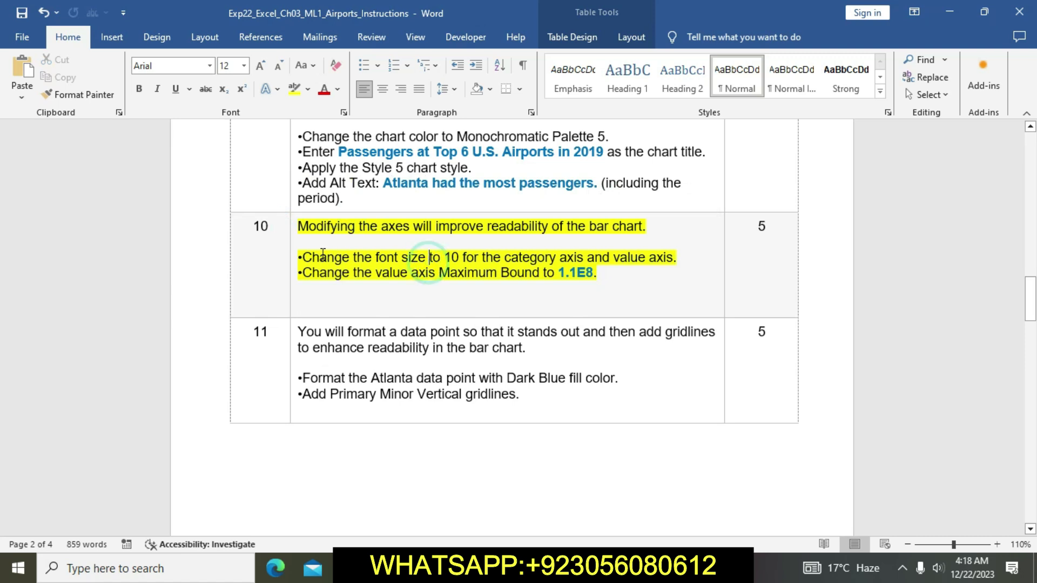
Review the axis instructions of step 10 in Word and set the bar chart's category axis font size to 11 in Excel.
left_click_drag(301, 257, 583, 277)
left_click(583, 277)
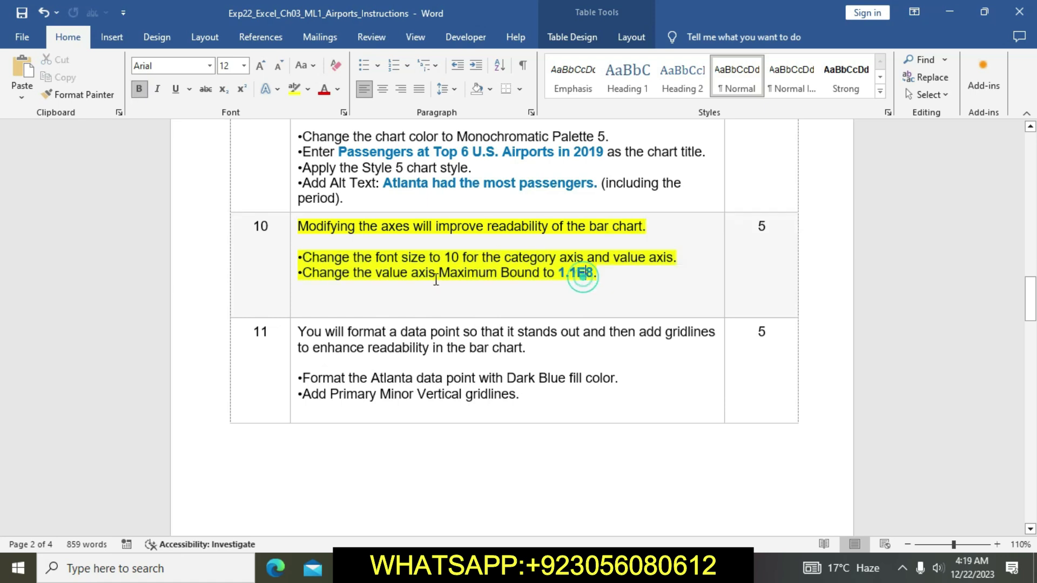
left_click_drag(304, 252, 719, 257)
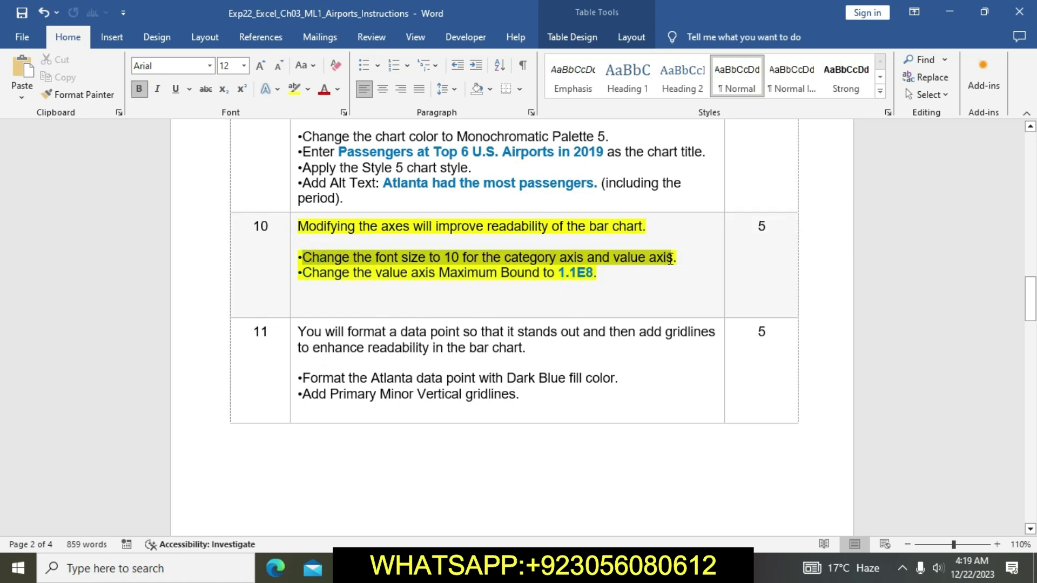
key("alt+Tab")
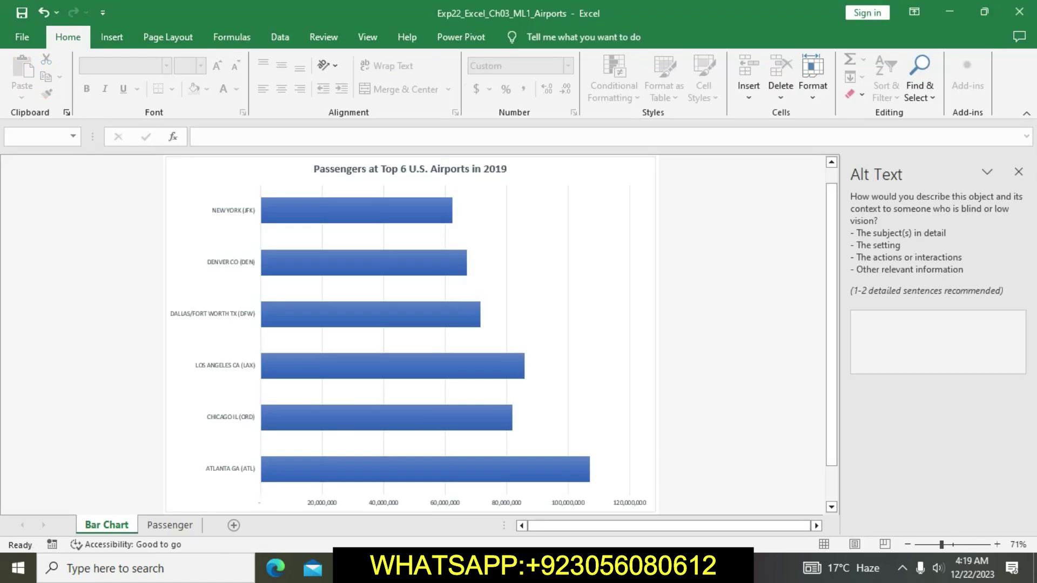
left_click(226, 313)
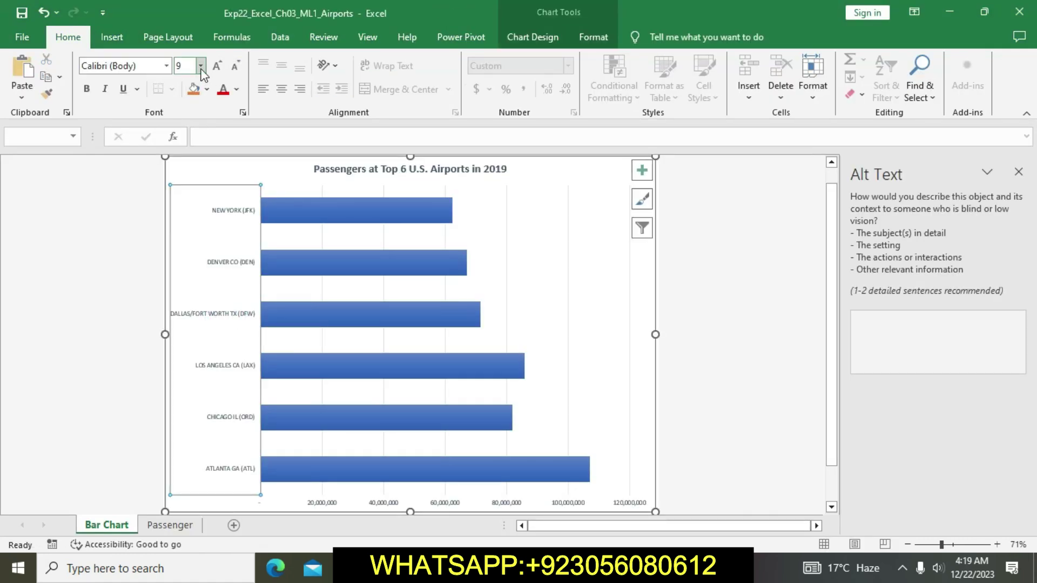
left_click(200, 66)
left_click(181, 141)
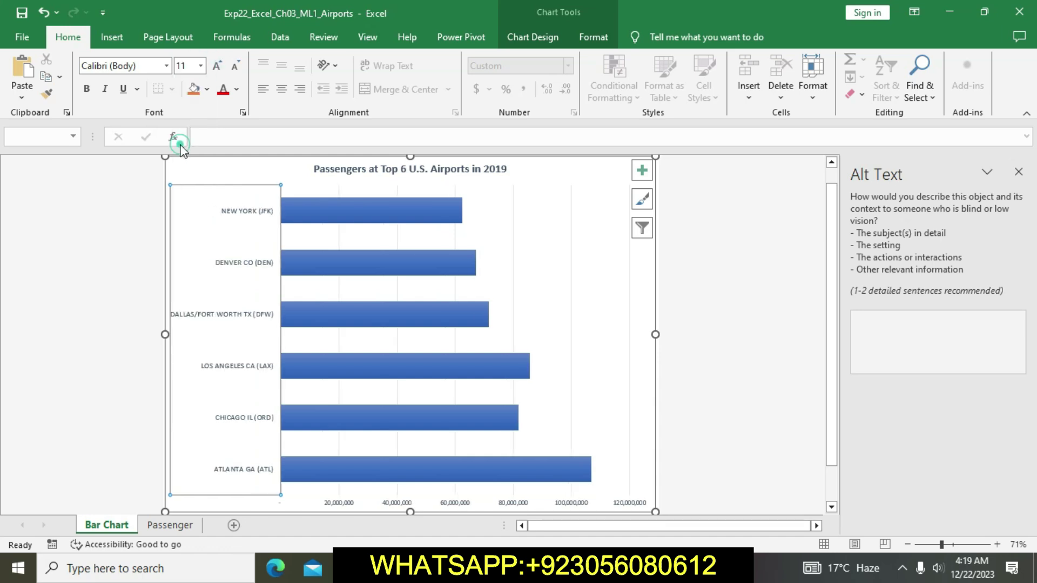
Change the font size of the bar chart's value axis and return to the Word instructions.
scroll(777, 302, "down", 1)
left_click(579, 463)
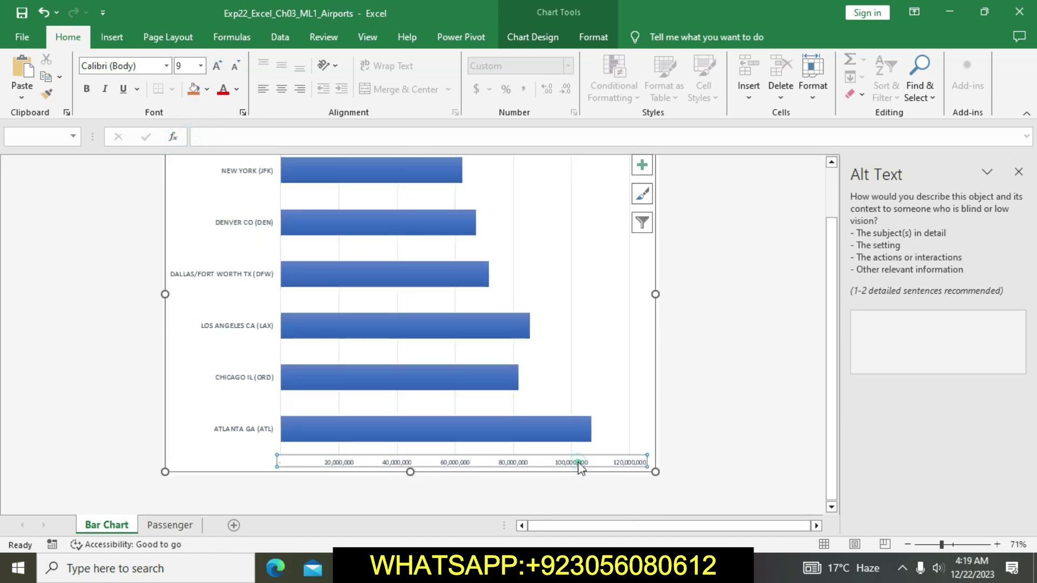
left_click(201, 66)
left_click(185, 141)
key("alt+Tab")
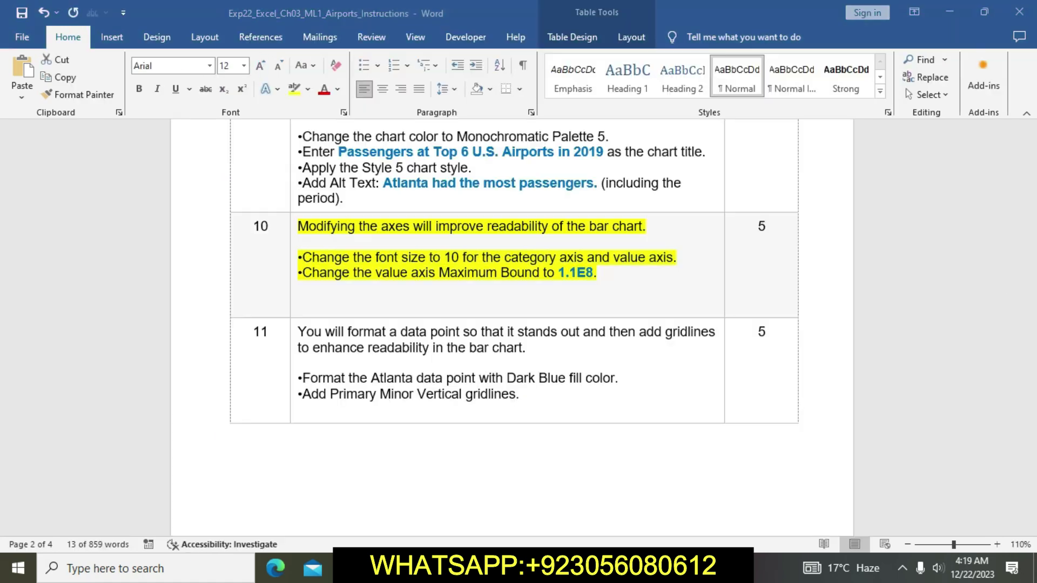
Review the value axis Maximum Bound in step 10 of the Word instructions, switch to Excel and close the Alt Text pane.
left_click(497, 297)
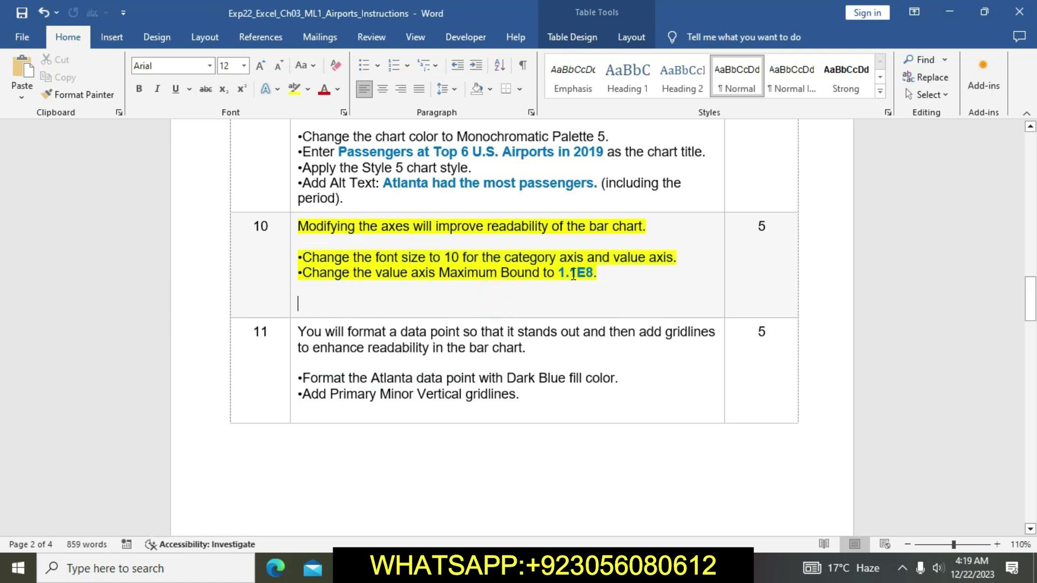
left_click_drag(559, 272, 591, 275)
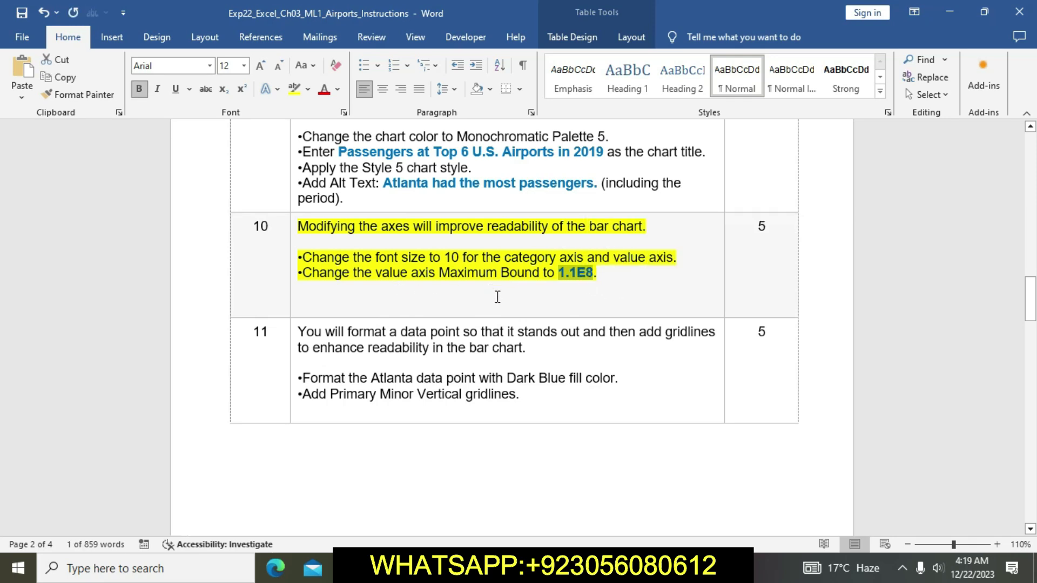
key("alt+Tab")
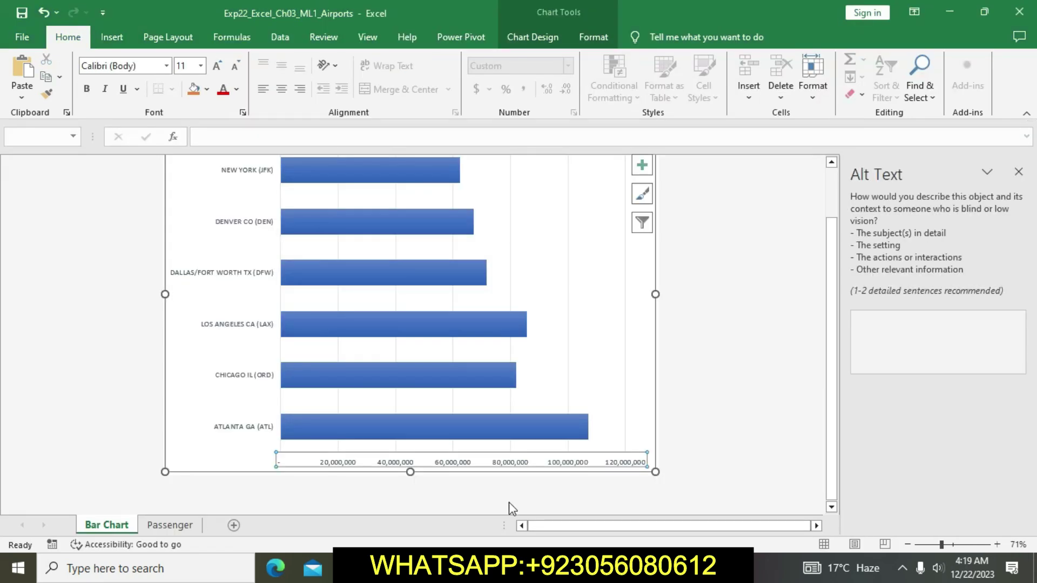
key("alt+Tab")
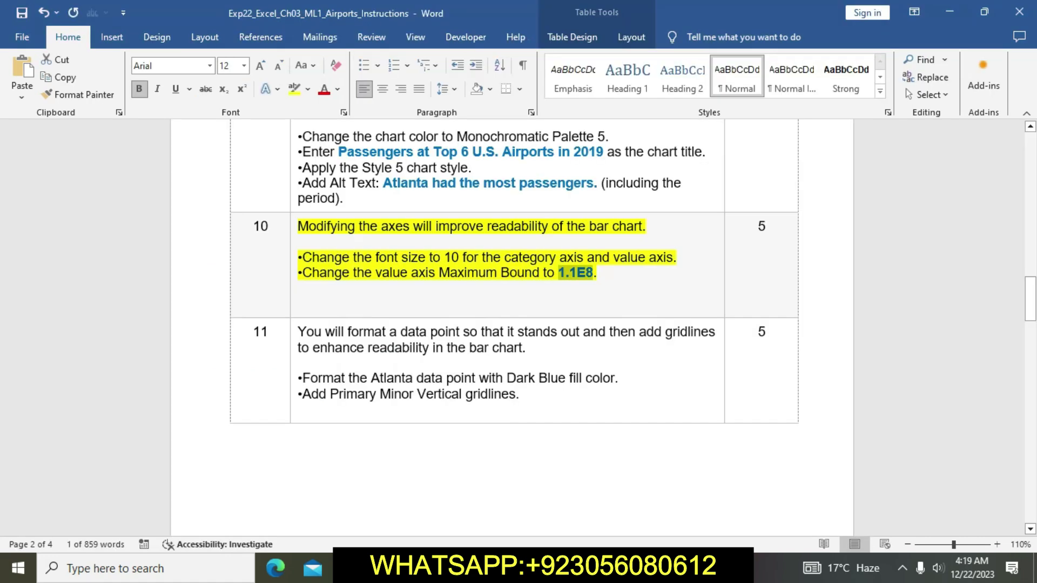
key("alt+Tab")
left_click(539, 464)
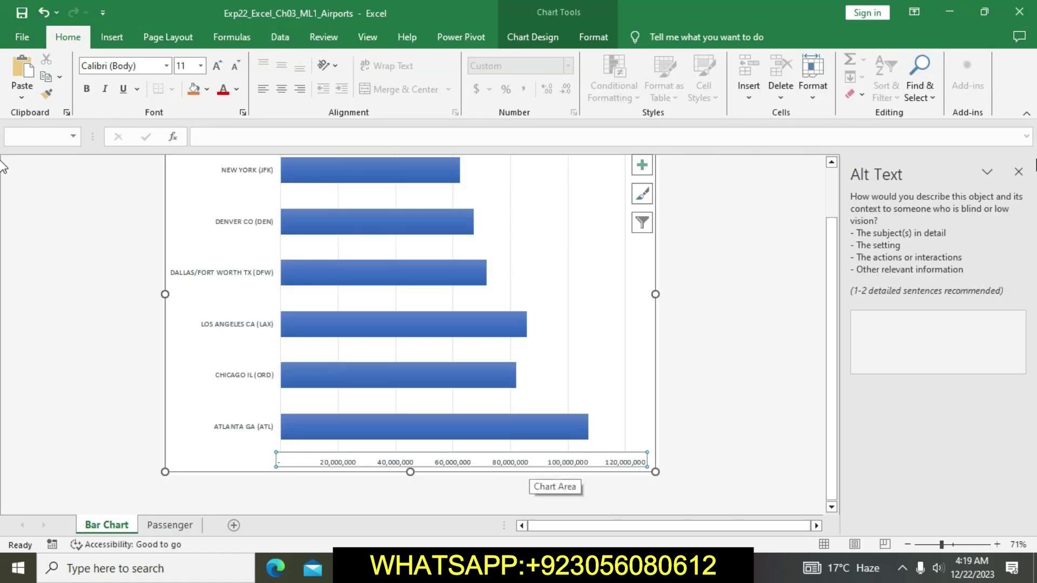
left_click(1018, 171)
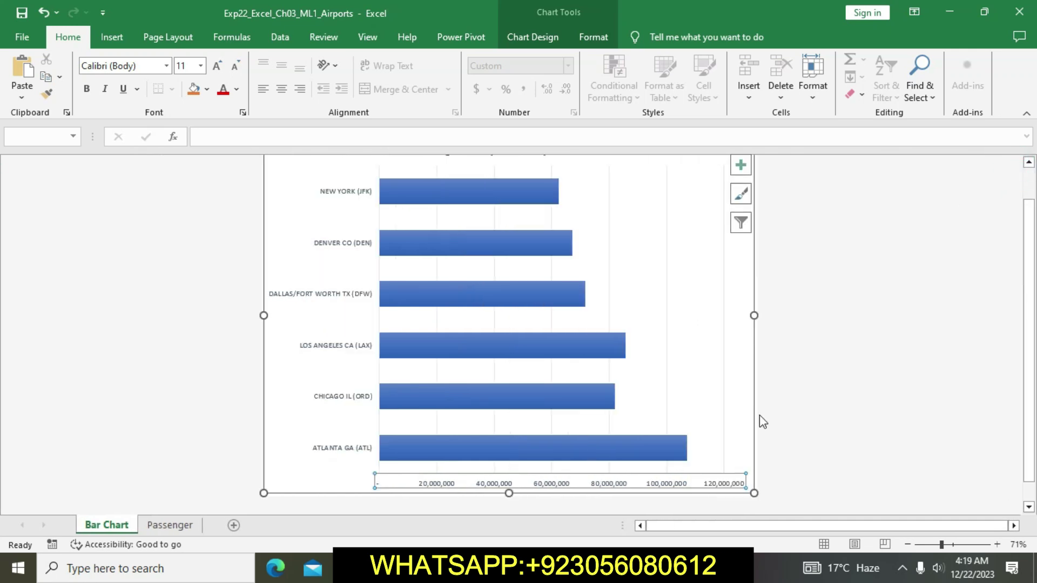
left_click(890, 405)
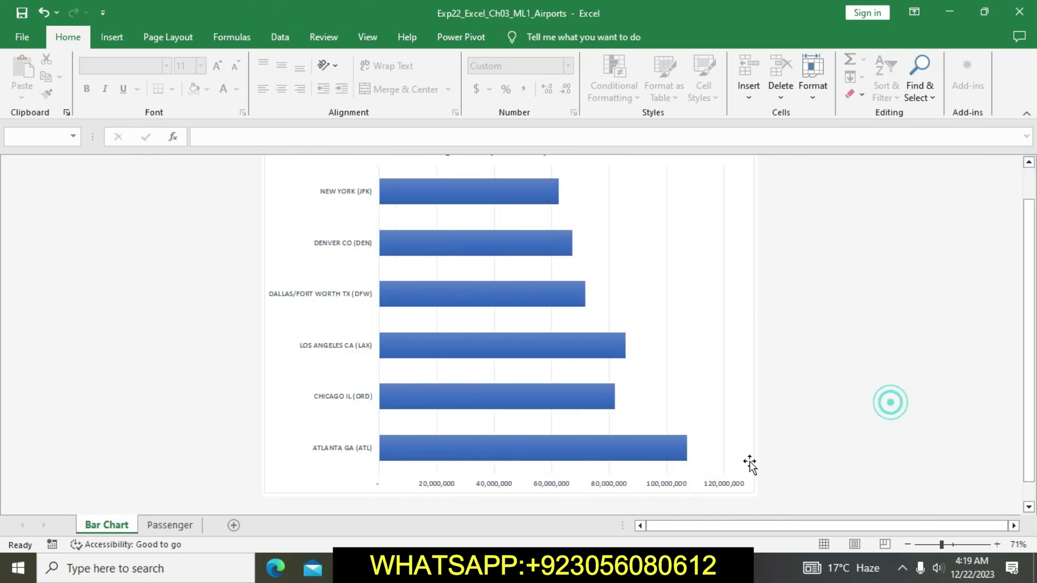
Set the maximum bound of the bar chart's value axis to 1.1E8.
right_click(685, 483)
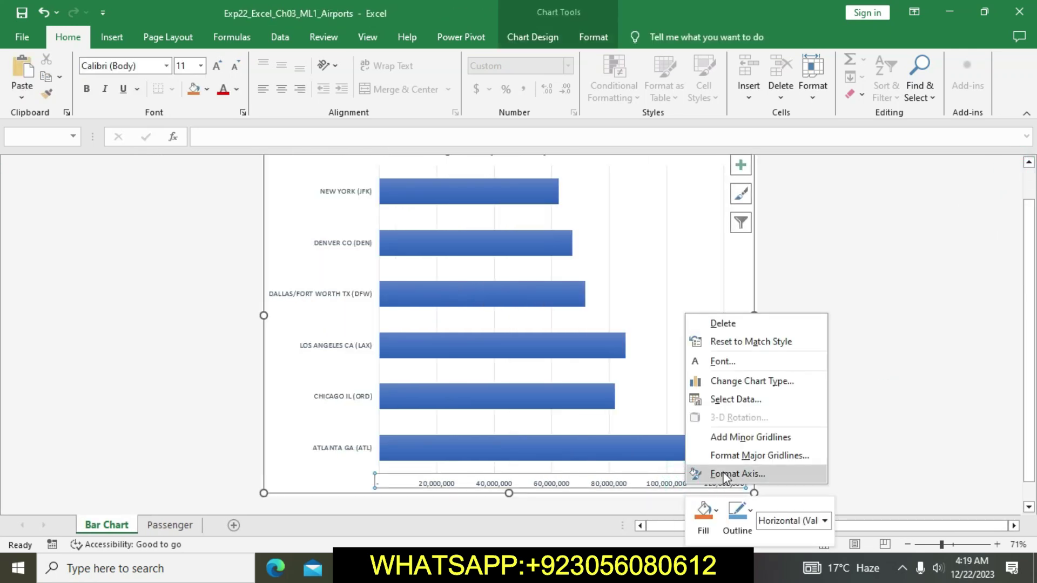
left_click(724, 475)
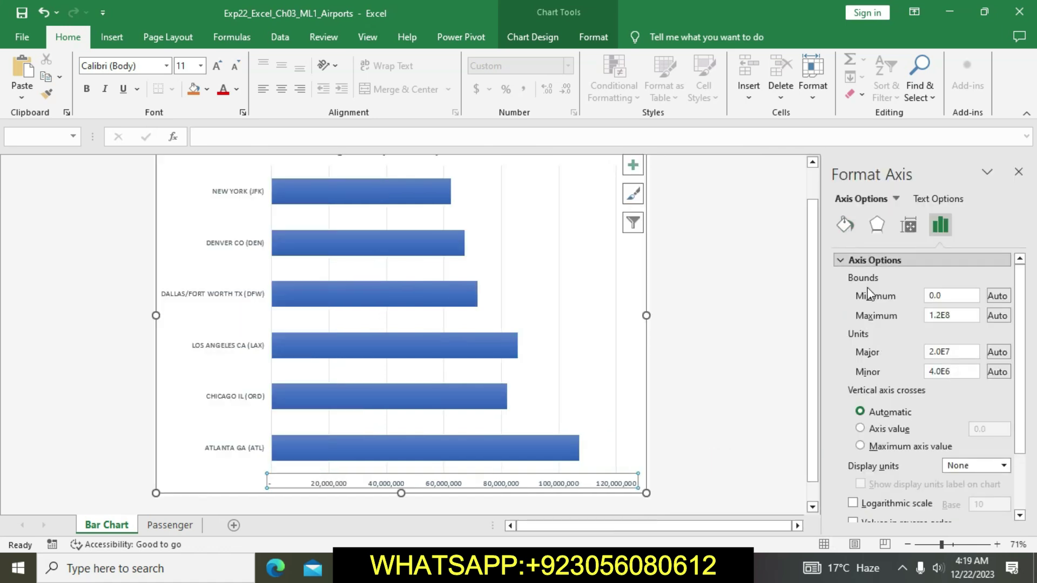
left_click(964, 316)
key("BackSpace")
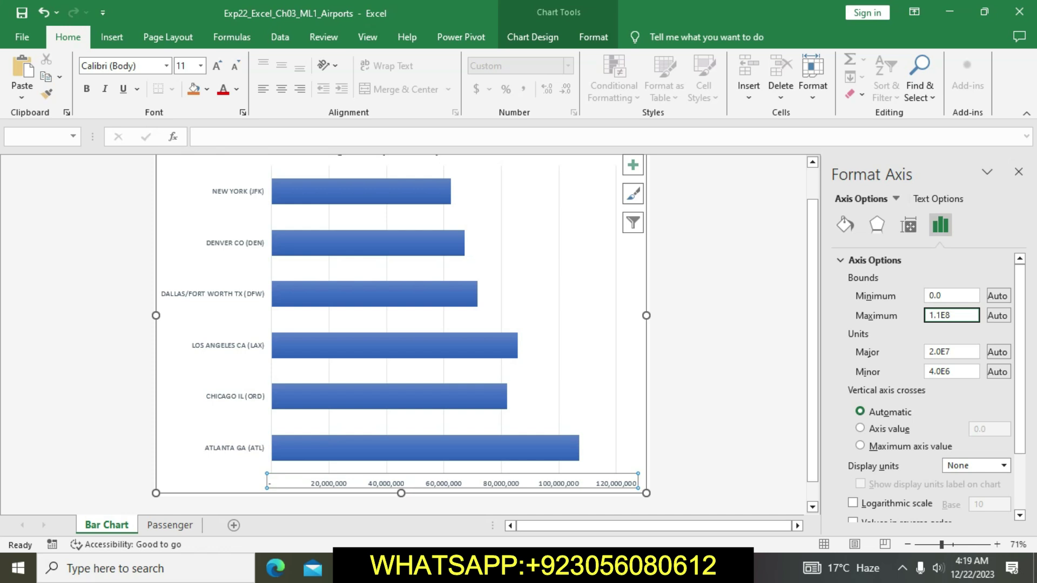
left_click(770, 286)
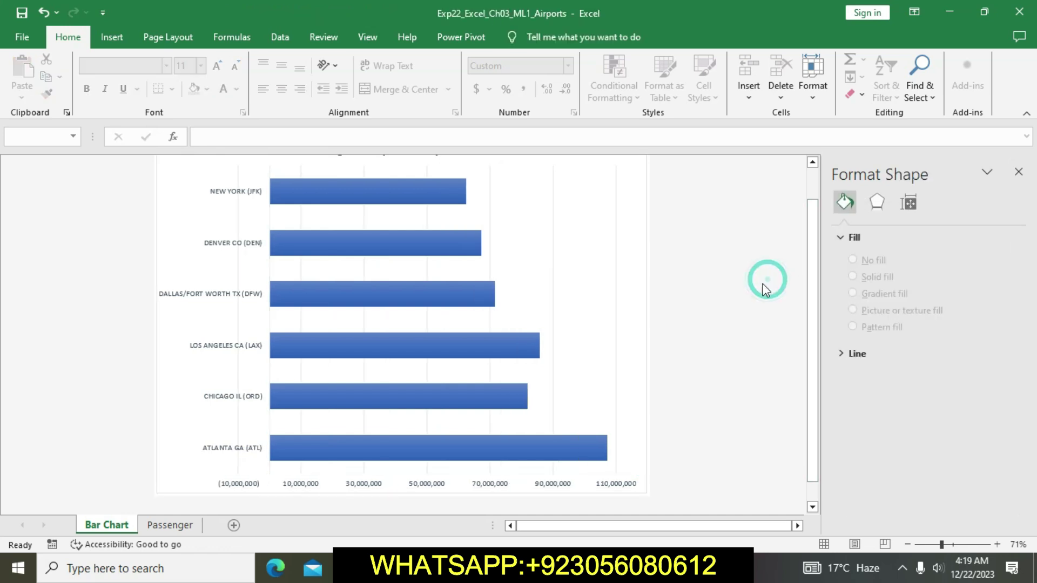
Switch to the Word instructions, recheck the Maximum Bound line and clear the yellow highlight from step 10.
key("alt+Tab")
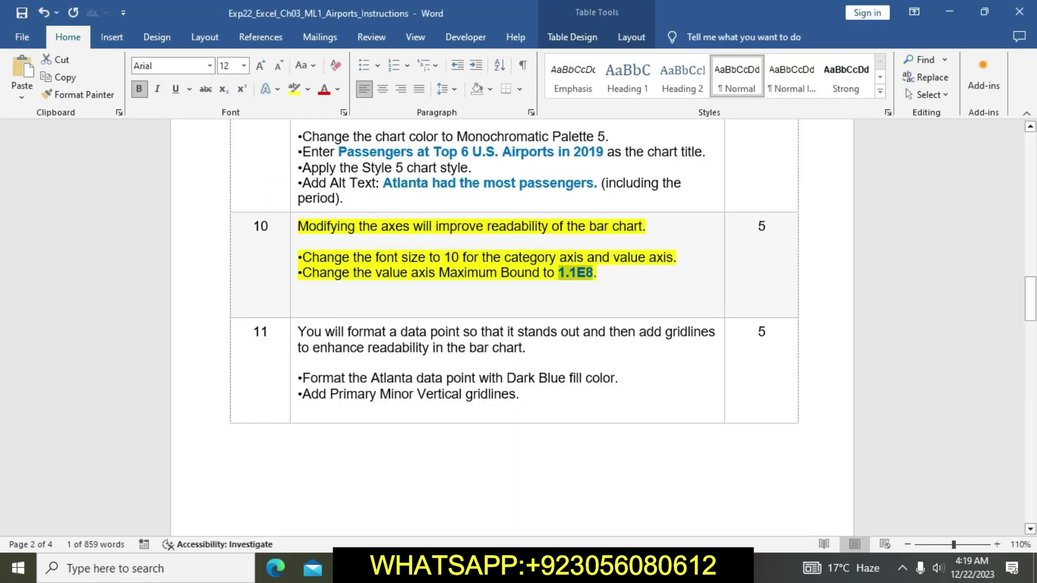
left_click(554, 276)
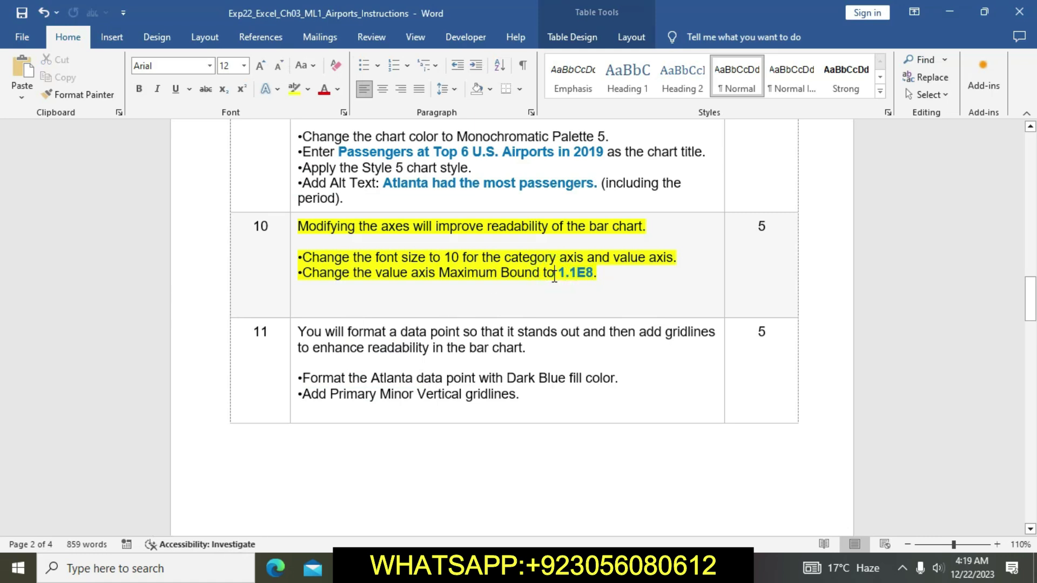
double_click(554, 276)
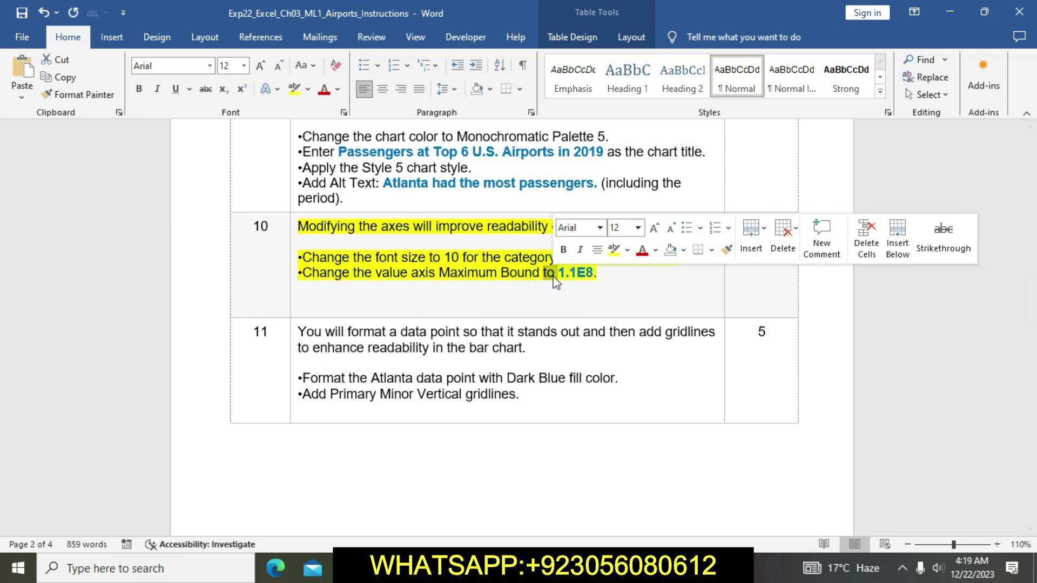
left_click(553, 278)
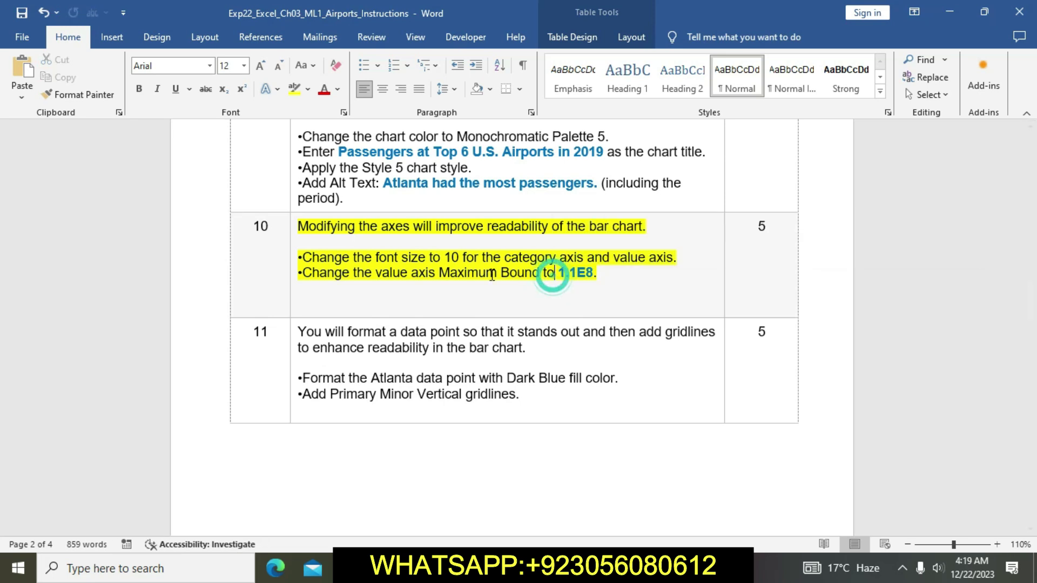
left_click(294, 234)
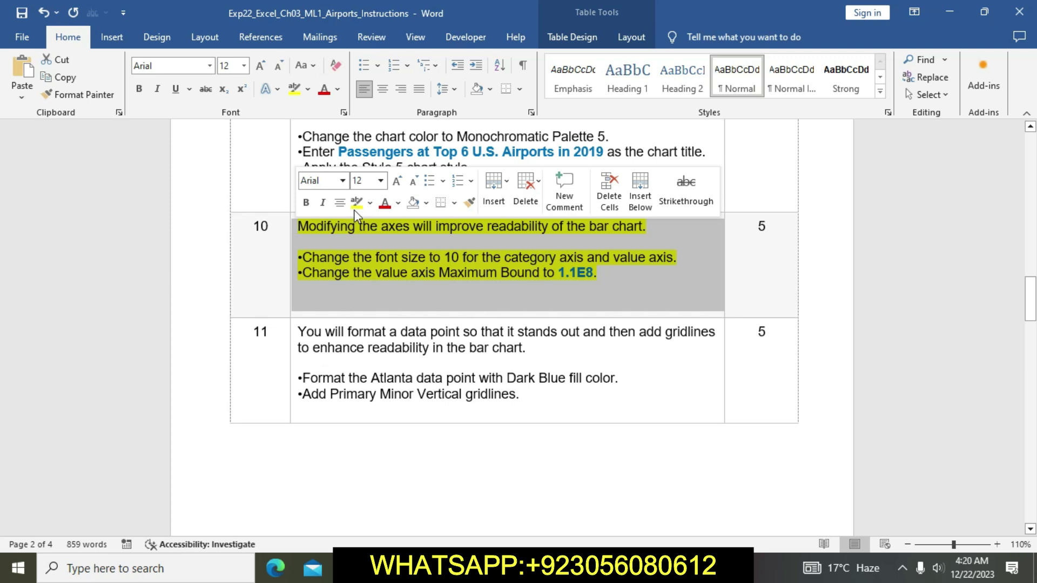
left_click(469, 347)
left_click(290, 230)
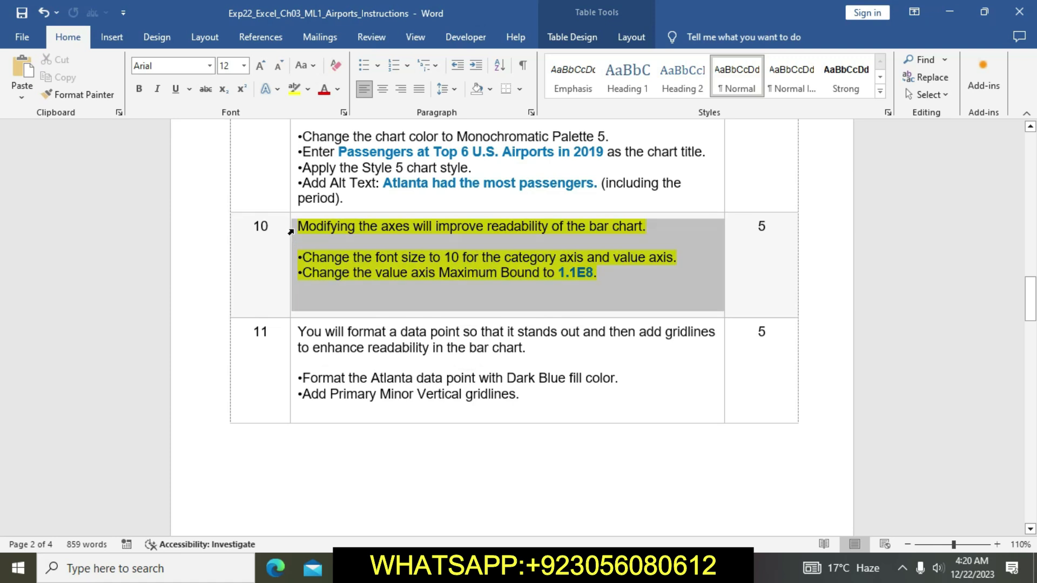
left_click(354, 206)
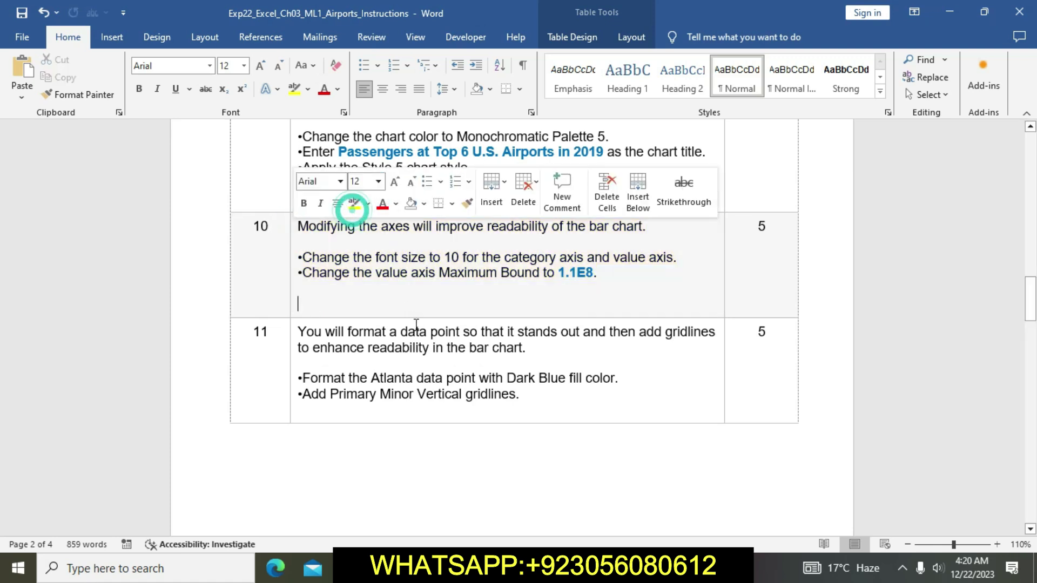
Highlight the step 11 instructions in yellow and select the line about formatting the Atlanta data point.
scroll(416, 324, "down", 3)
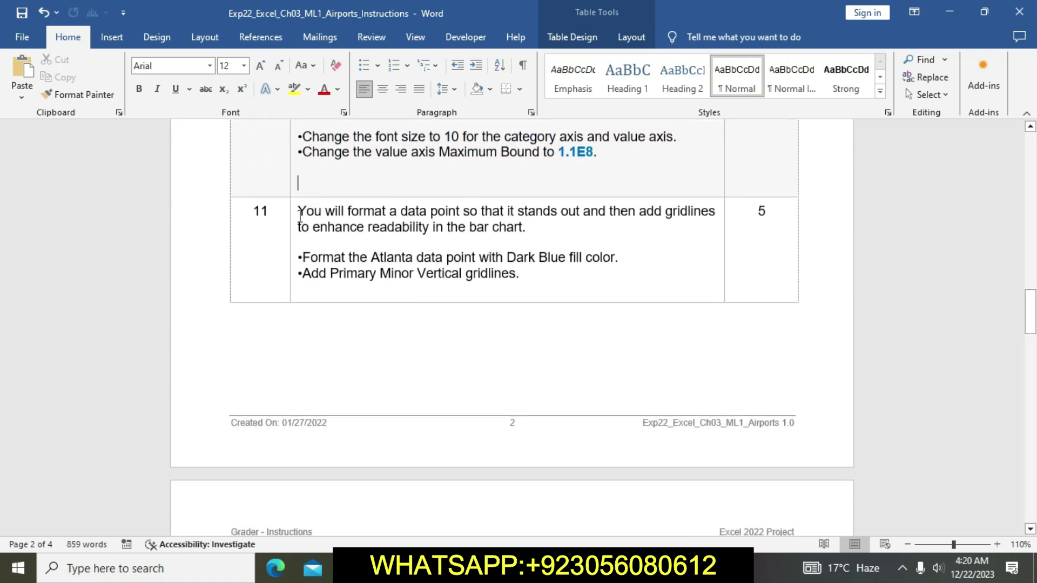
left_click(295, 215)
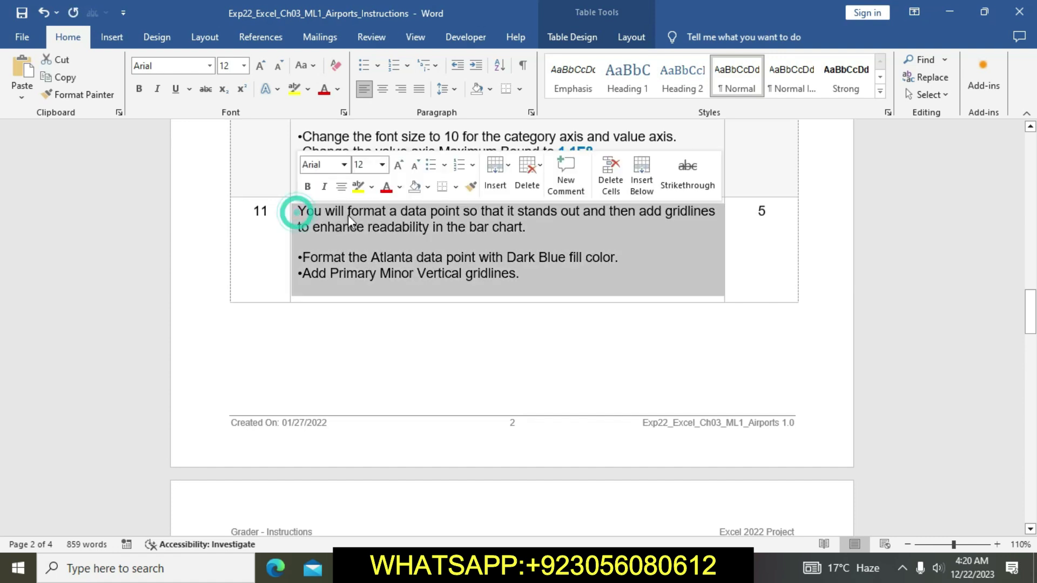
left_click(353, 196)
left_click(372, 256)
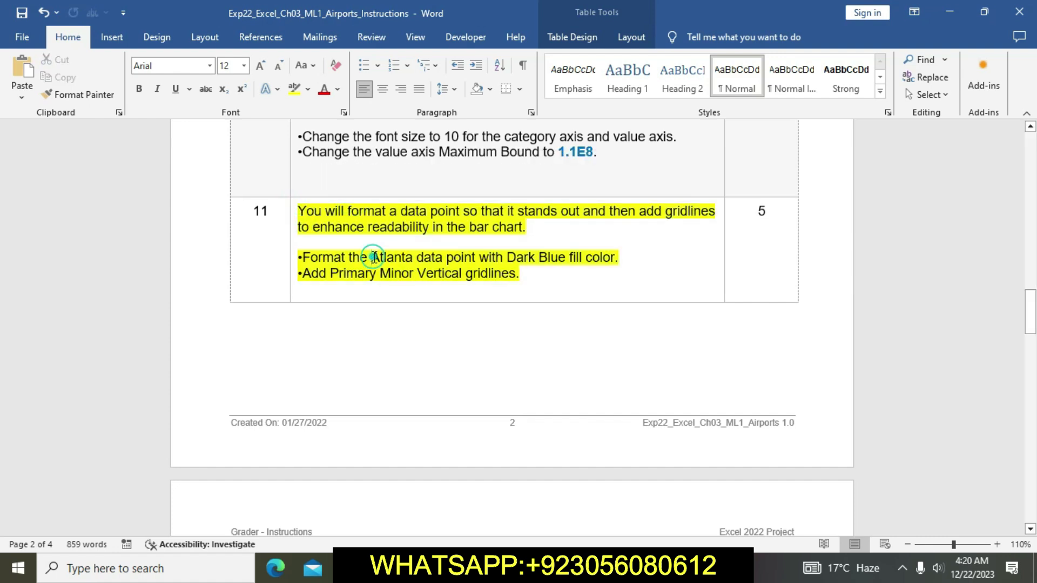
left_click_drag(306, 254, 618, 256)
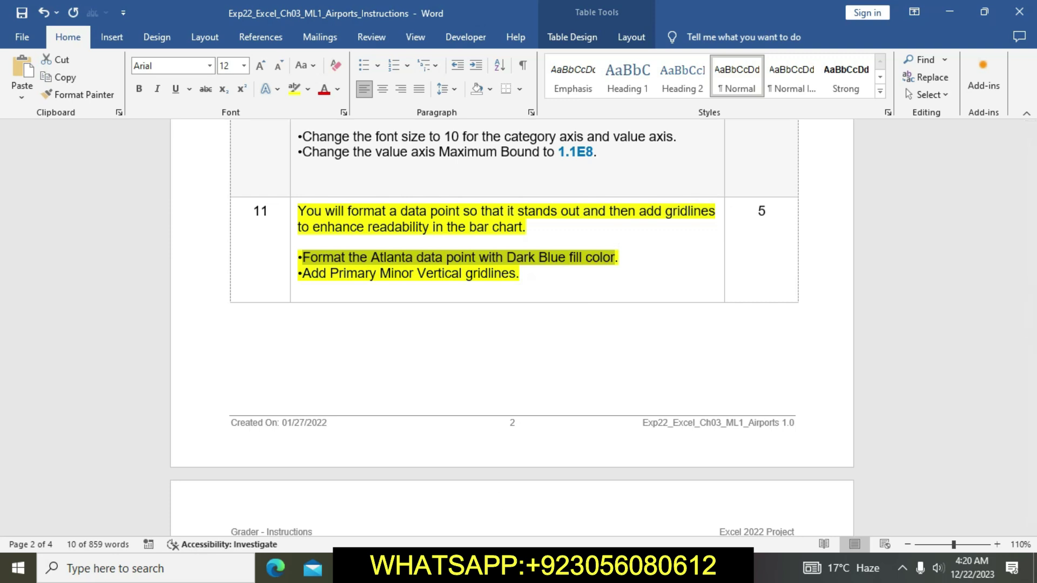
Switch to Excel and fill only the Atlanta data point of the bar chart with the standard Dark Blue color.
left_click(496, 568)
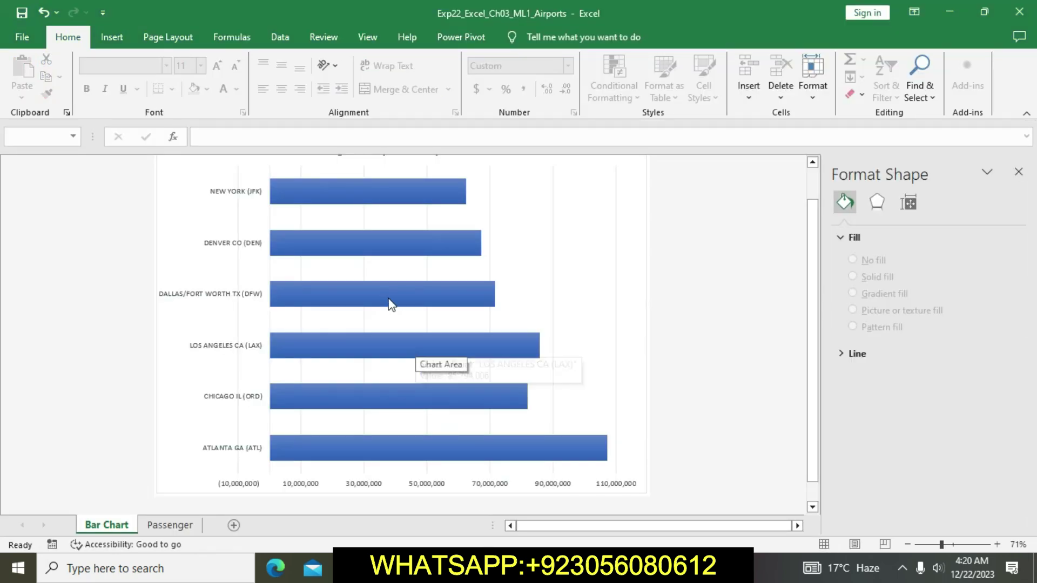
left_click(357, 448)
left_click(358, 450)
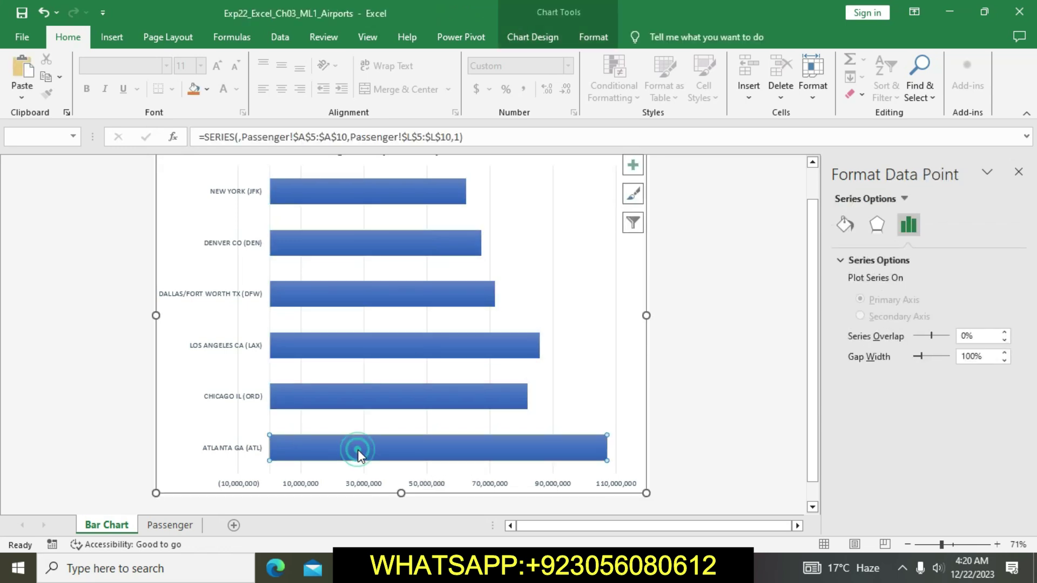
left_click(207, 90)
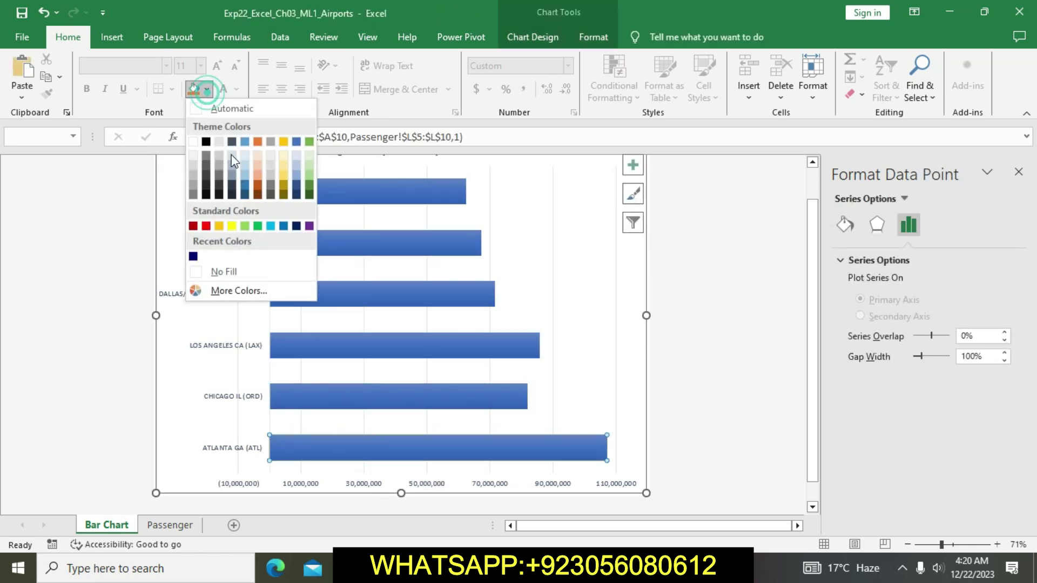
left_click(297, 226)
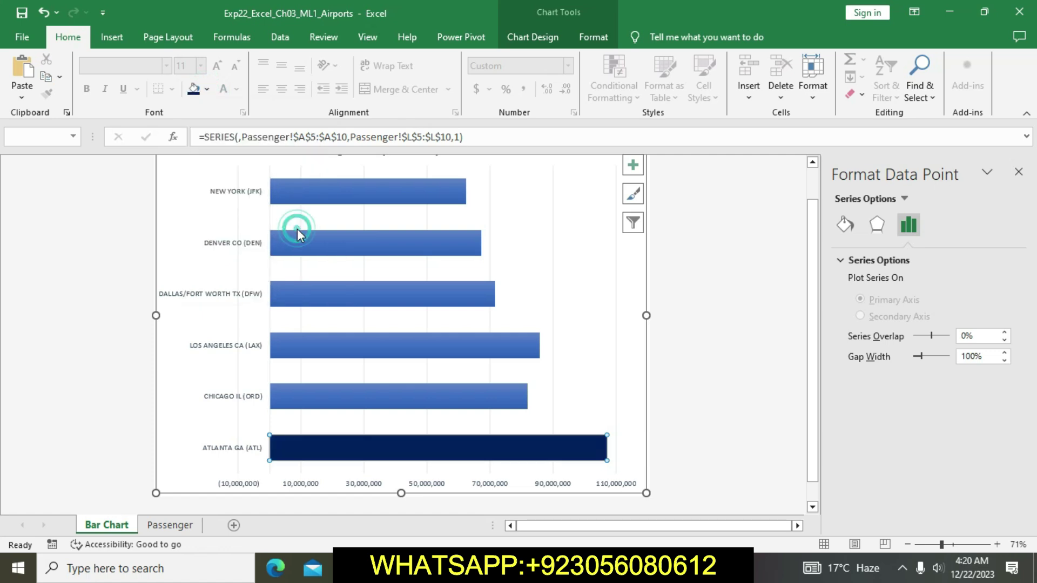
left_click(710, 335)
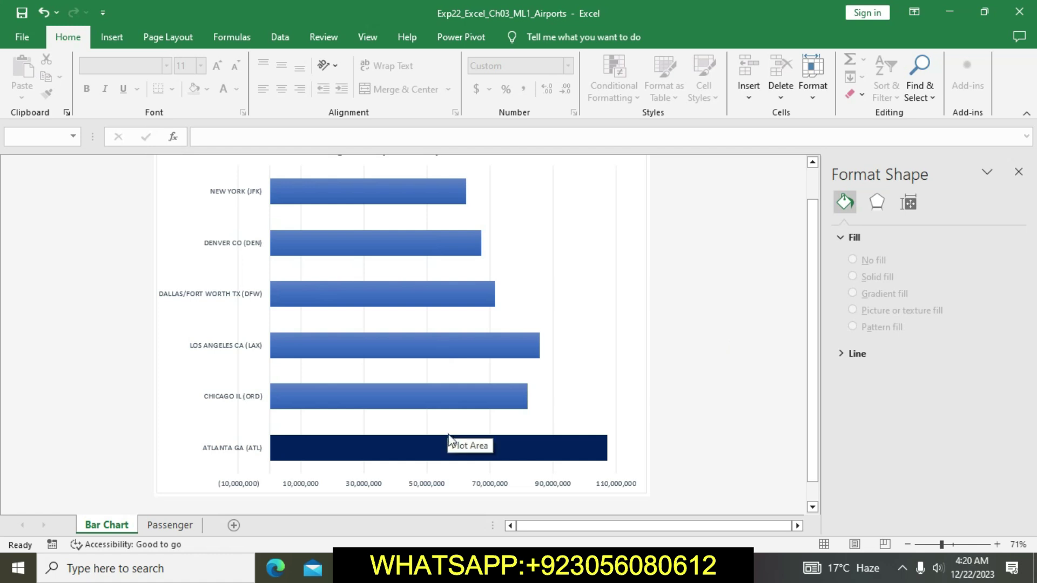
Review the gridline instruction of step 11 in Word and add Primary Minor Vertical gridlines to the bar chart in Excel.
key("alt+Tab")
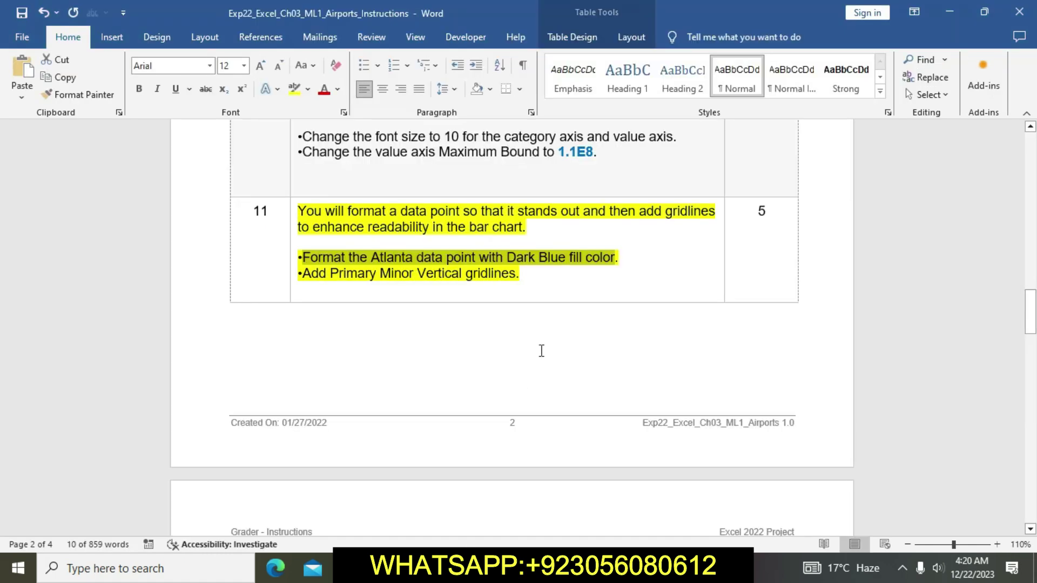
left_click(535, 281)
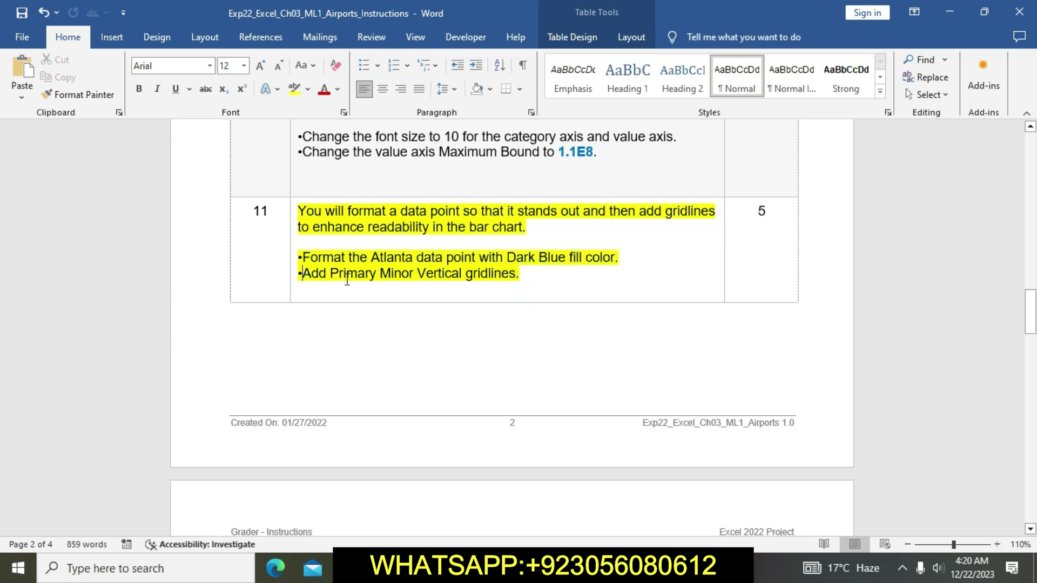
triple_click(302, 275)
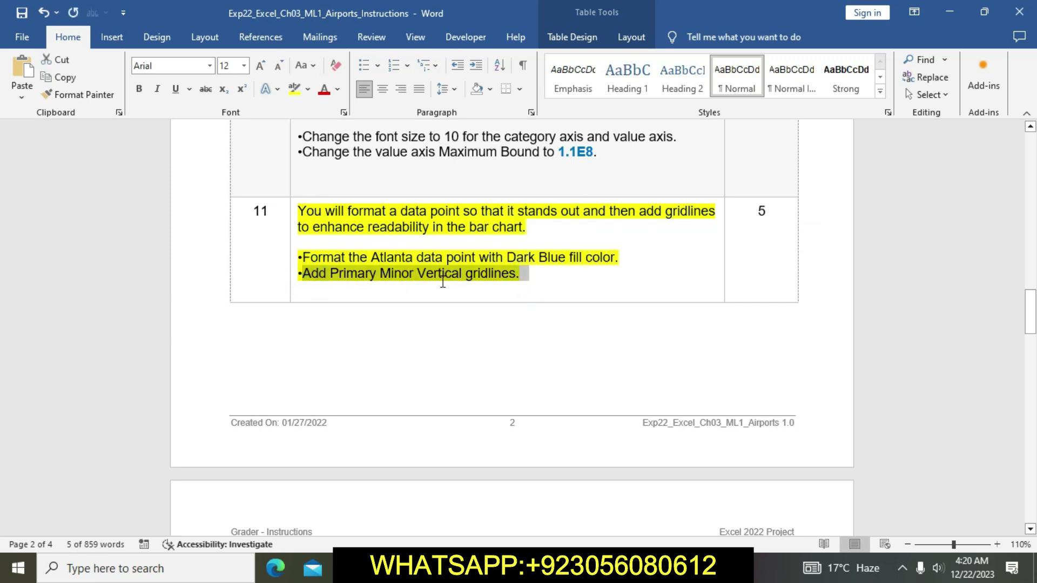
key("alt+Tab")
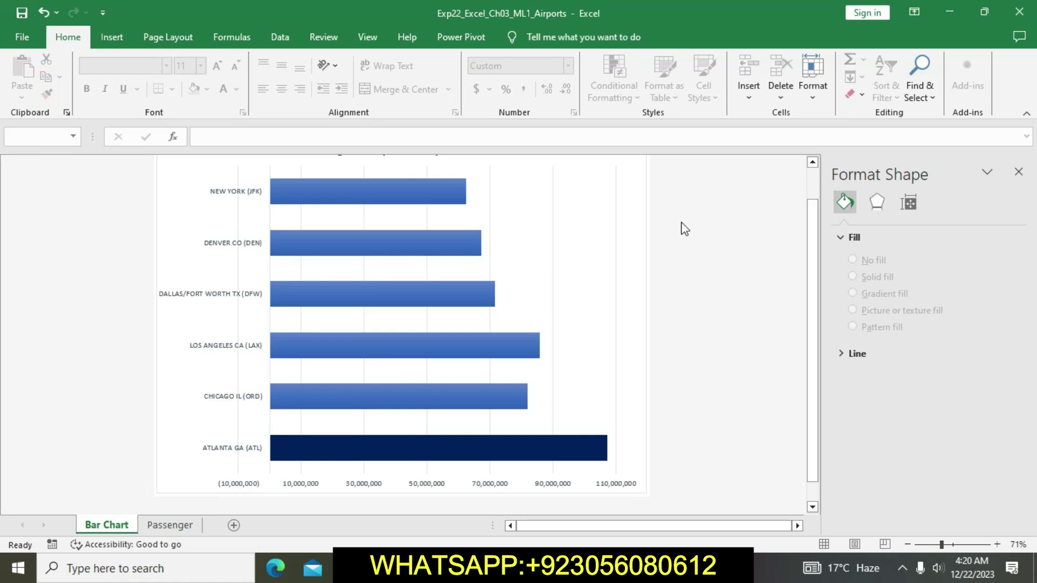
scroll(660, 168, "up", 1)
left_click(627, 181)
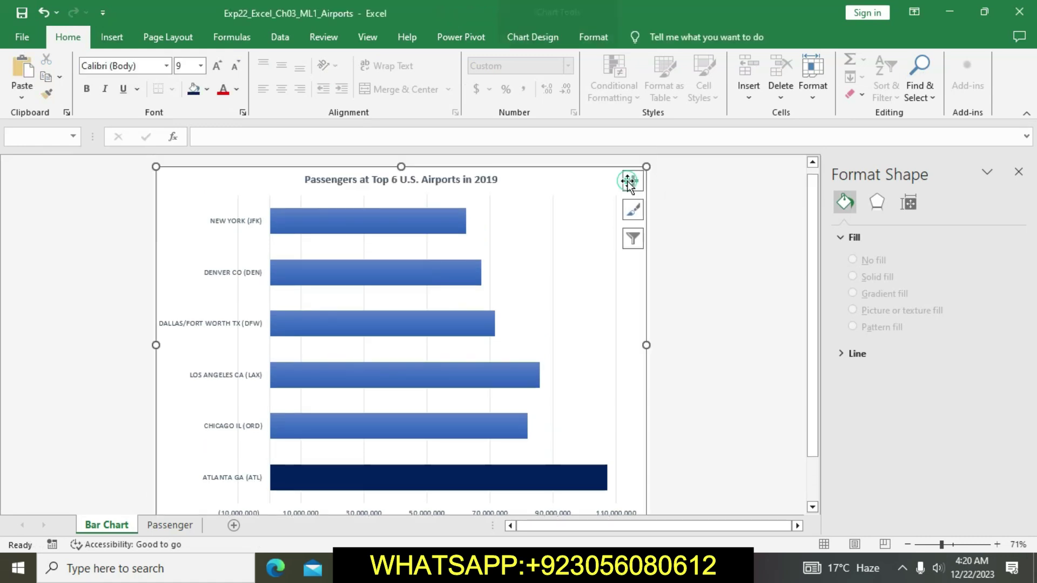
left_click(631, 181)
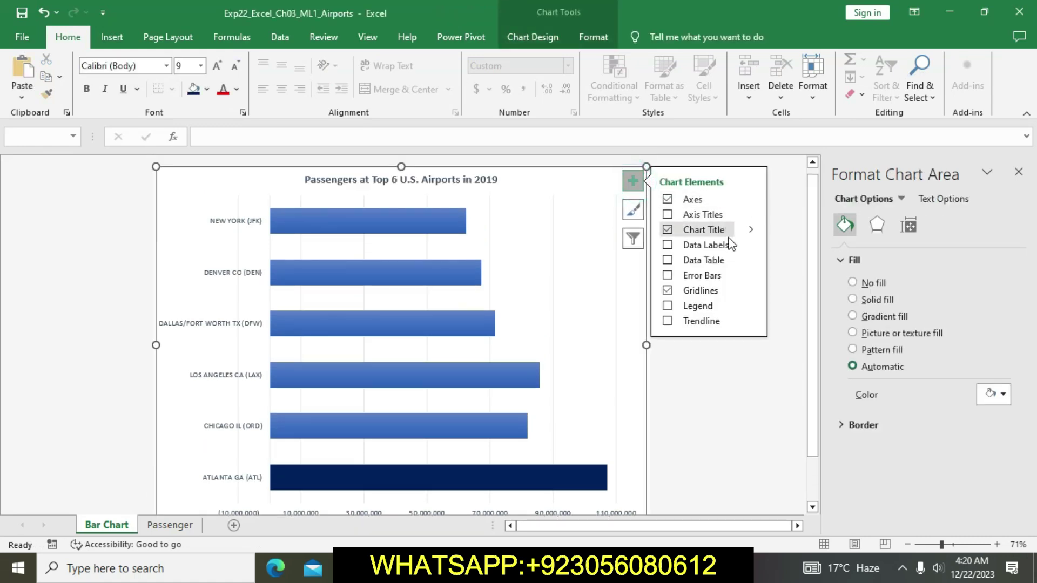
left_click(751, 291)
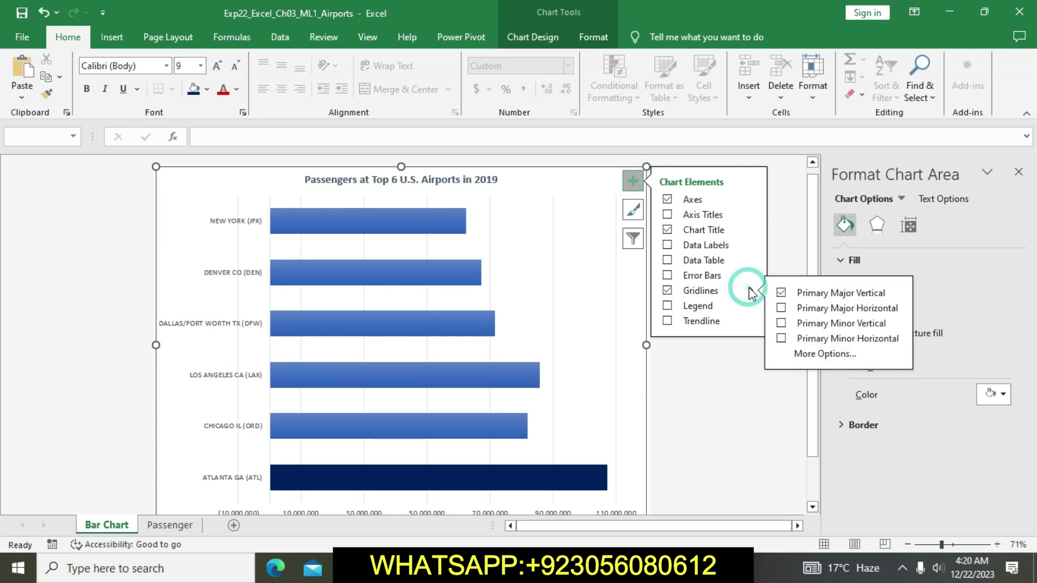
left_click(781, 323)
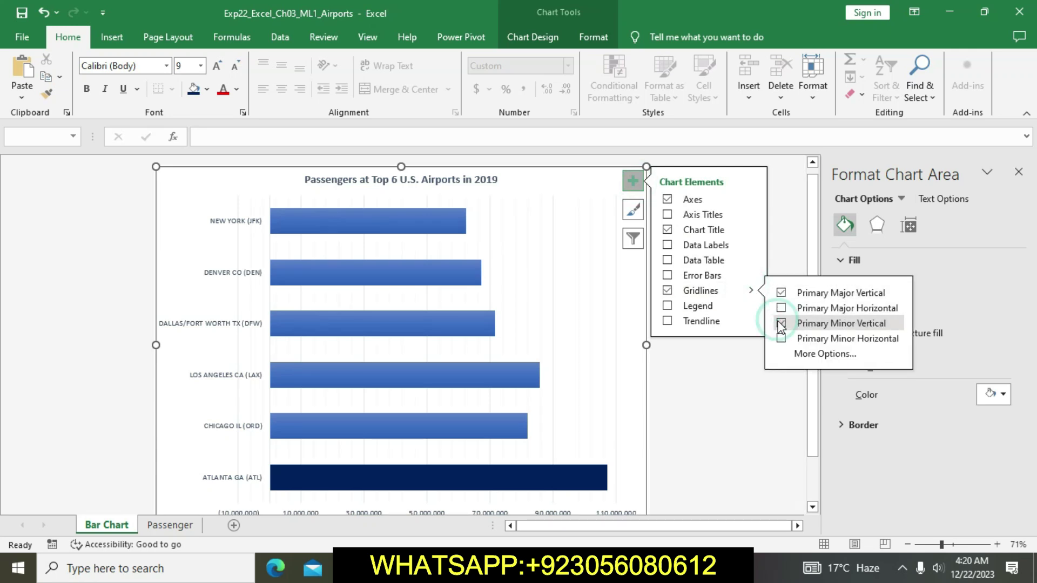
Close the chart formatting pane, switch to the Word instructions and clear the yellow highlight from step 11.
left_click(746, 397)
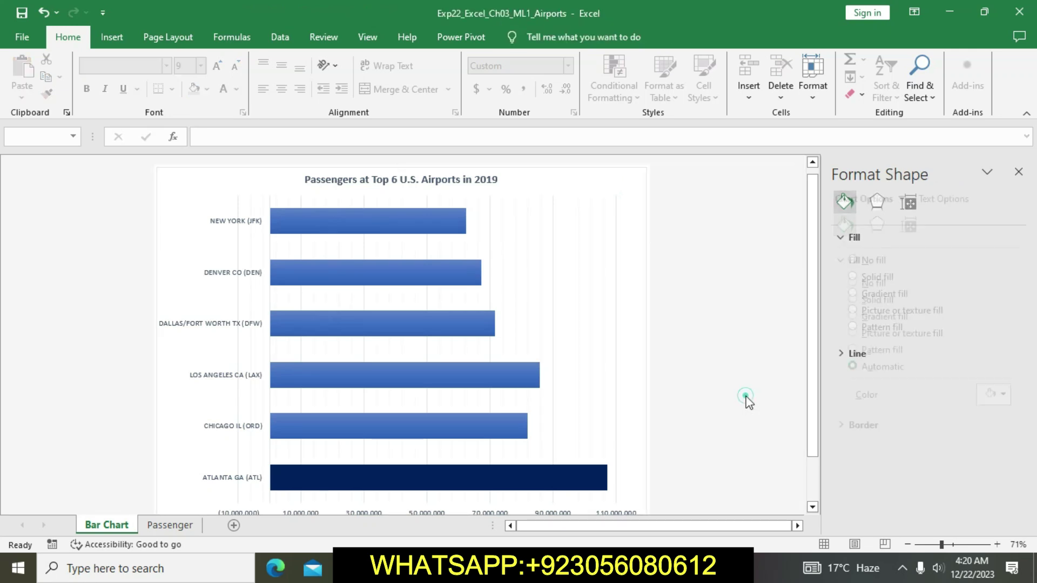
left_click(1018, 173)
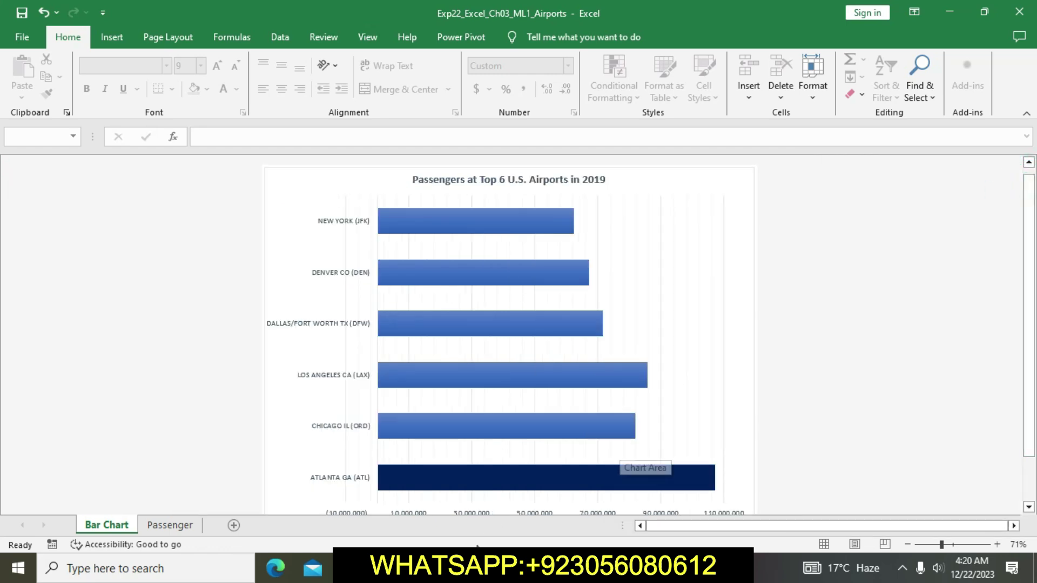
key("alt+Tab")
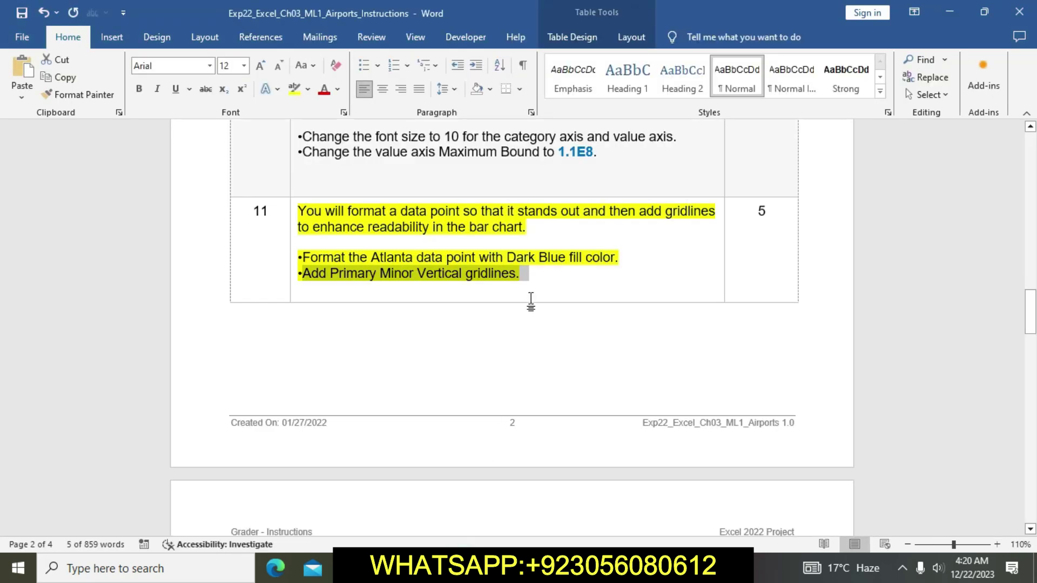
left_click(533, 291)
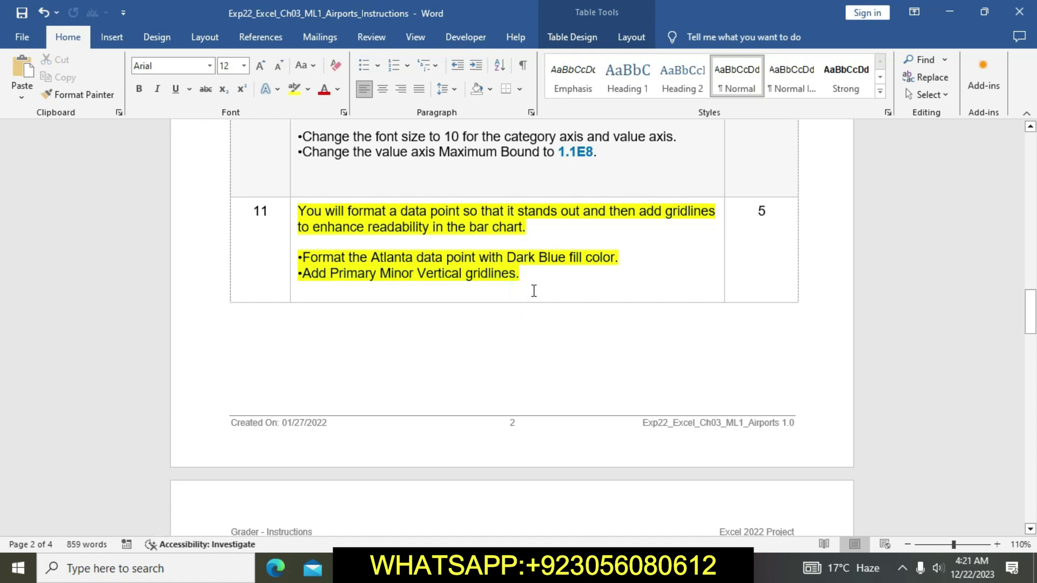
left_click(290, 216)
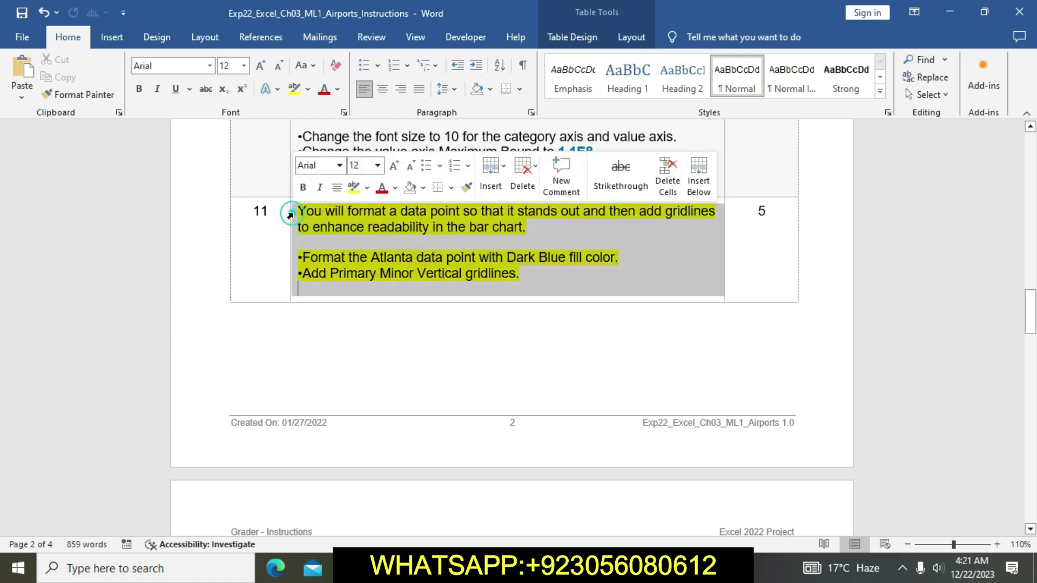
left_click(353, 188)
left_click(417, 355)
Highlight the step 12 instructions about creating a line chart in yellow.
scroll(419, 376, "down", 5)
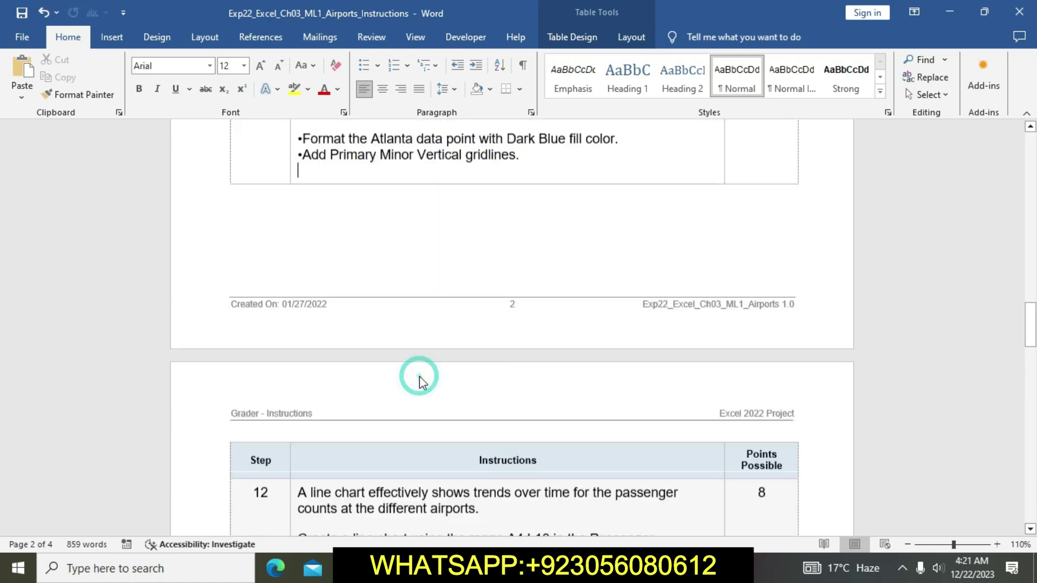
left_click(290, 338)
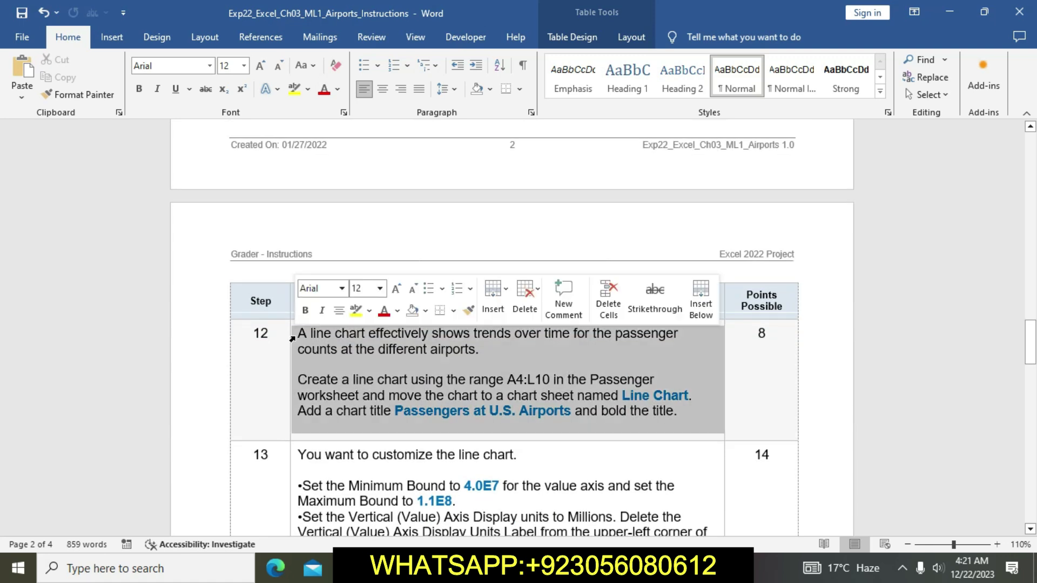
left_click(356, 312)
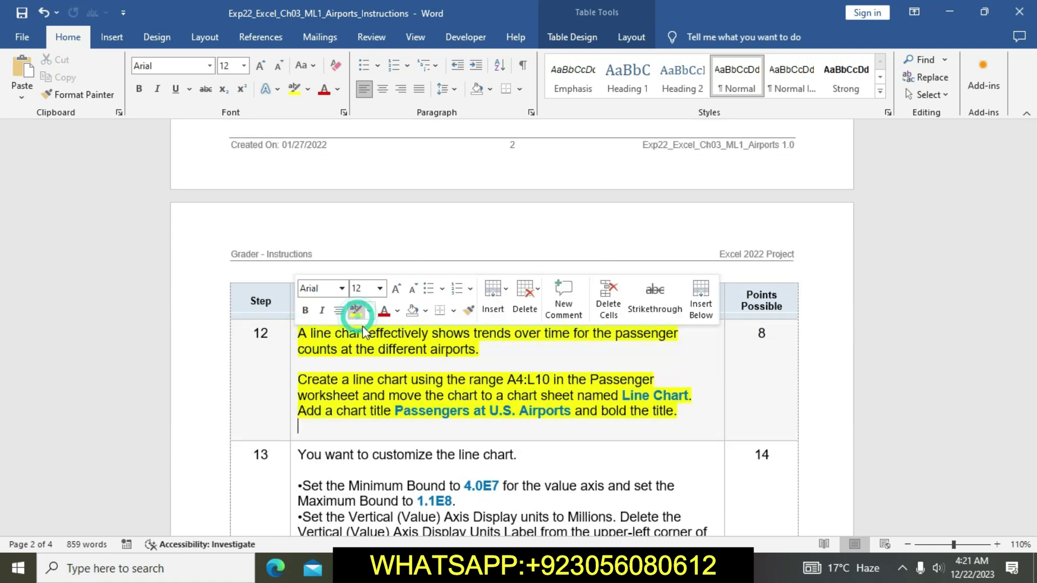
left_click(393, 389)
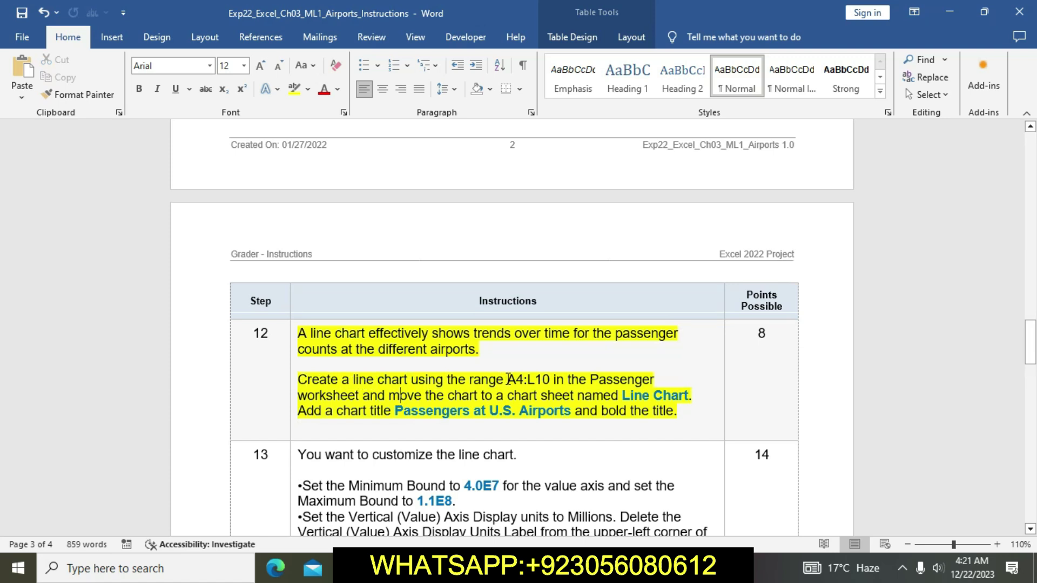
Copy the range reference A4:L10 from step 12 in Word and use it to select that range on Excel's Passenger worksheet.
left_click_drag(508, 379, 545, 381)
key("ctrl+c")
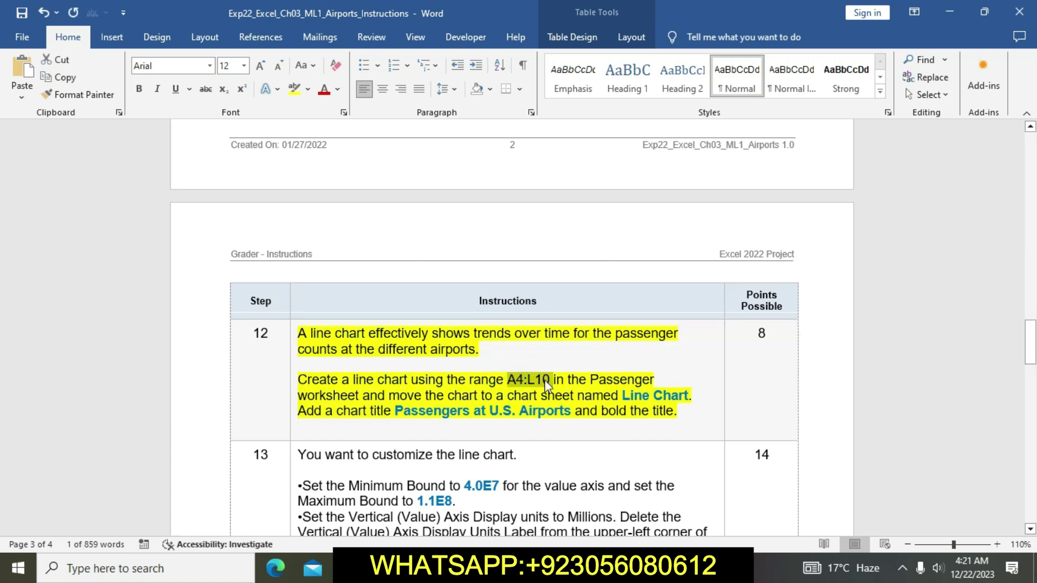
key("alt+Tab")
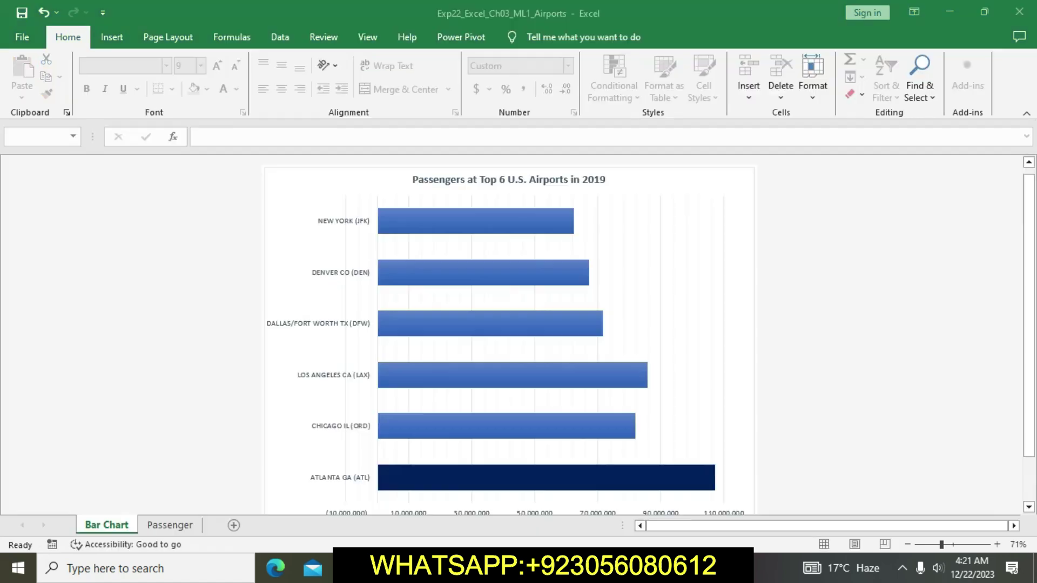
left_click(166, 528)
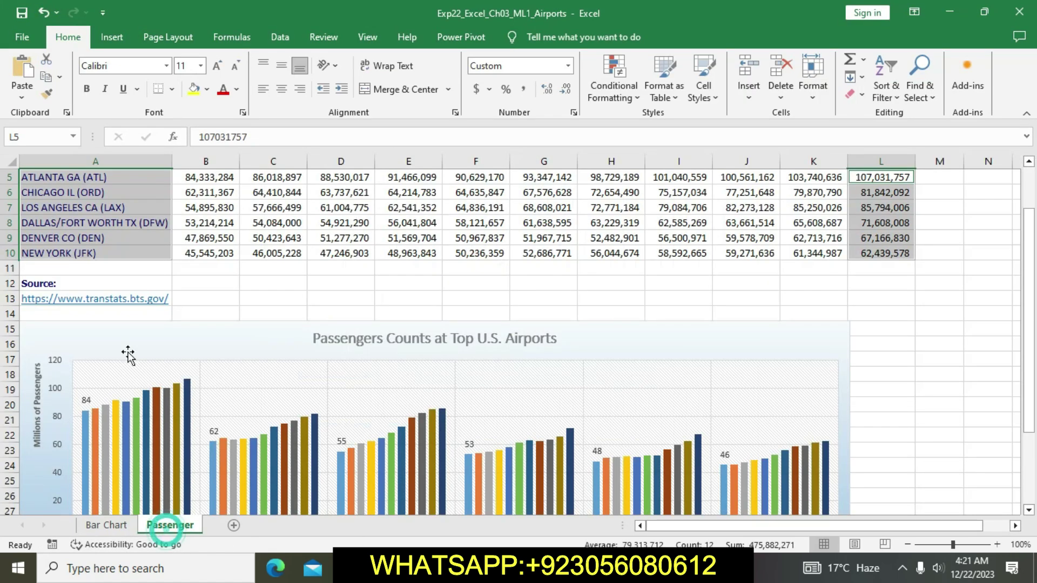
key("ctrl+v")
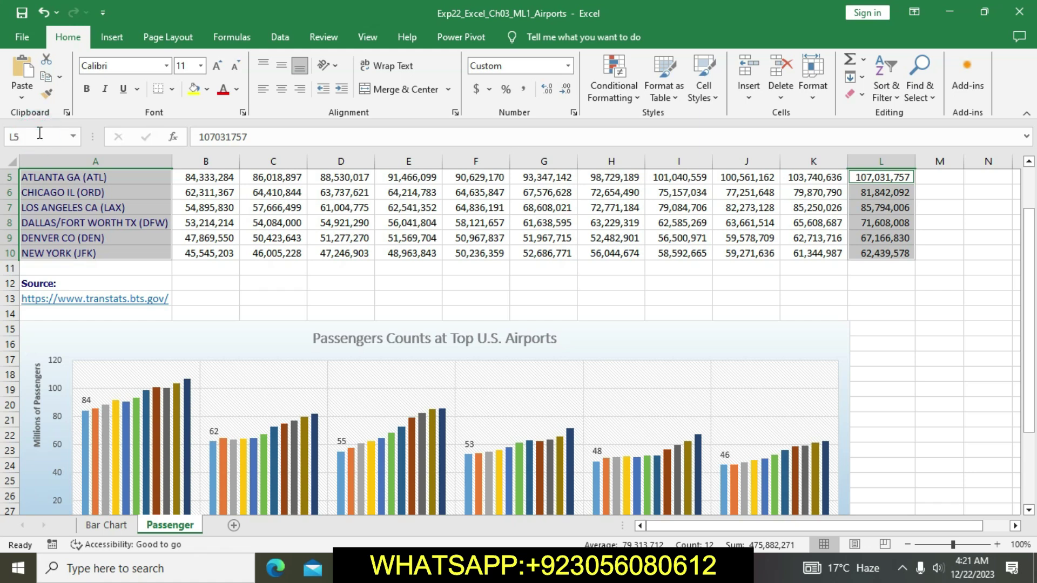
key("Return")
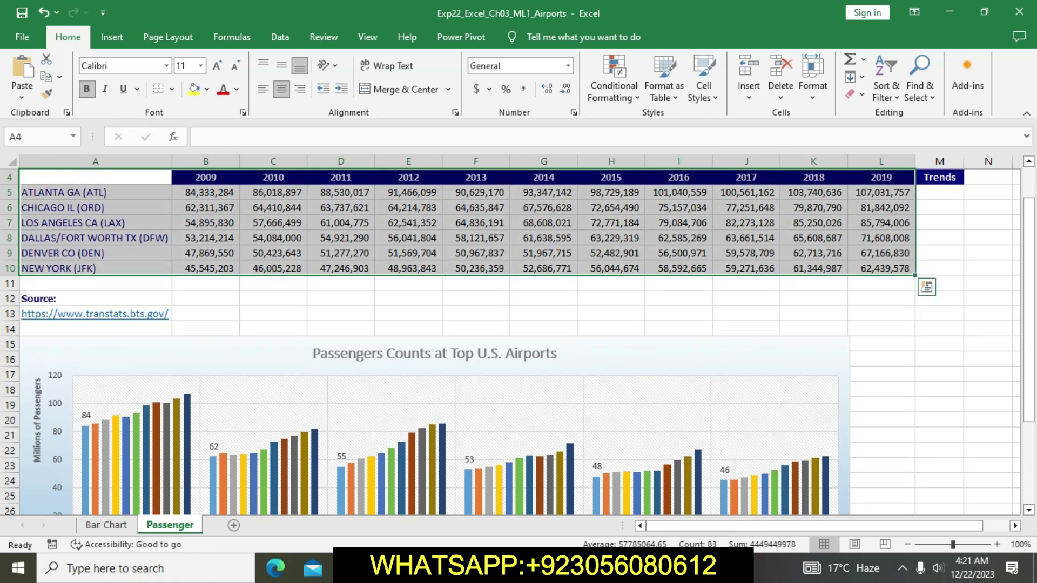
Recheck step 12 in Word and insert a basic Line chart from the selected range A4:L10 in Excel.
key("alt+Tab")
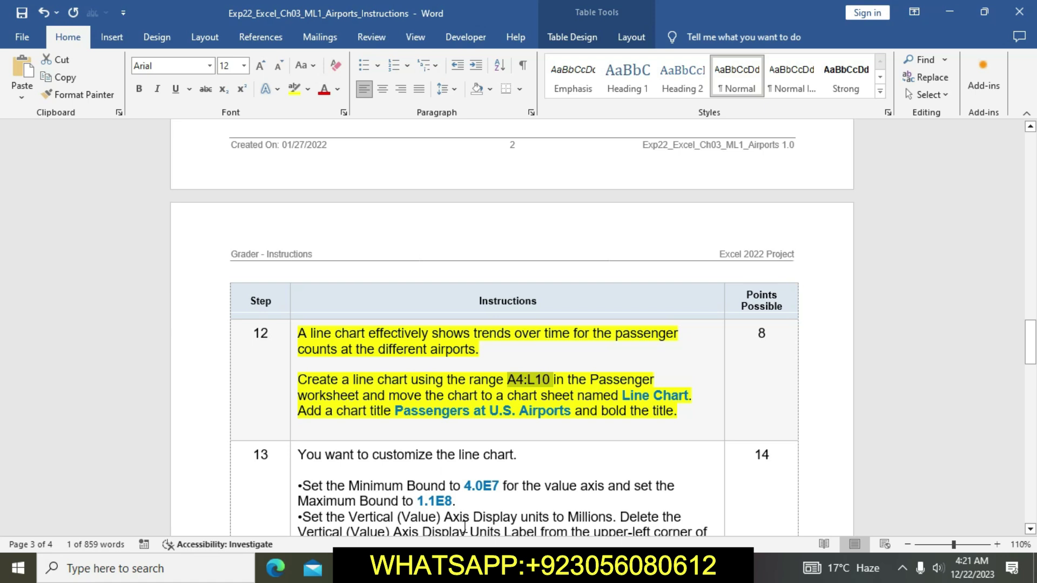
key("alt+Tab")
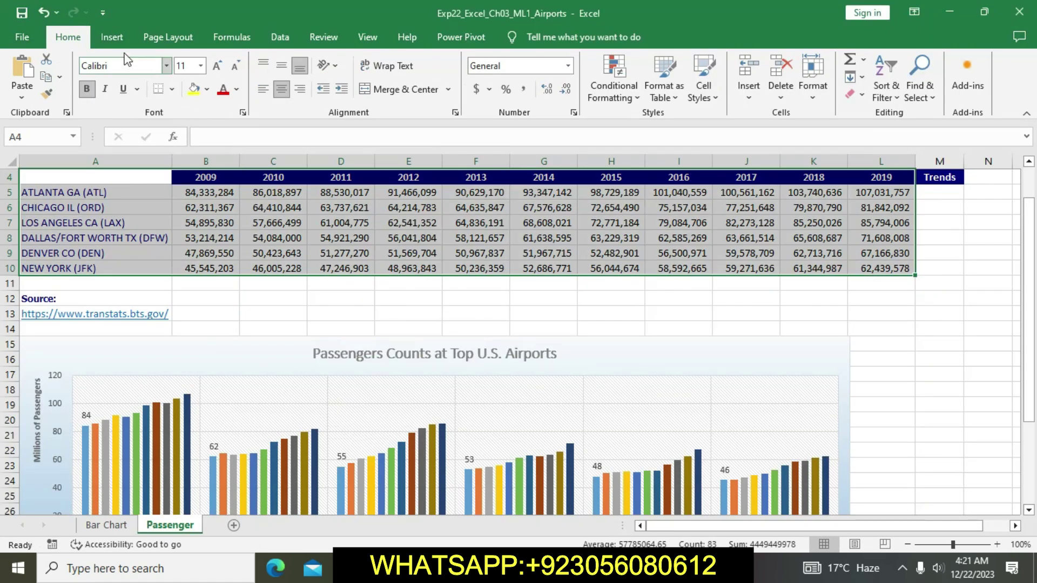
left_click(116, 40)
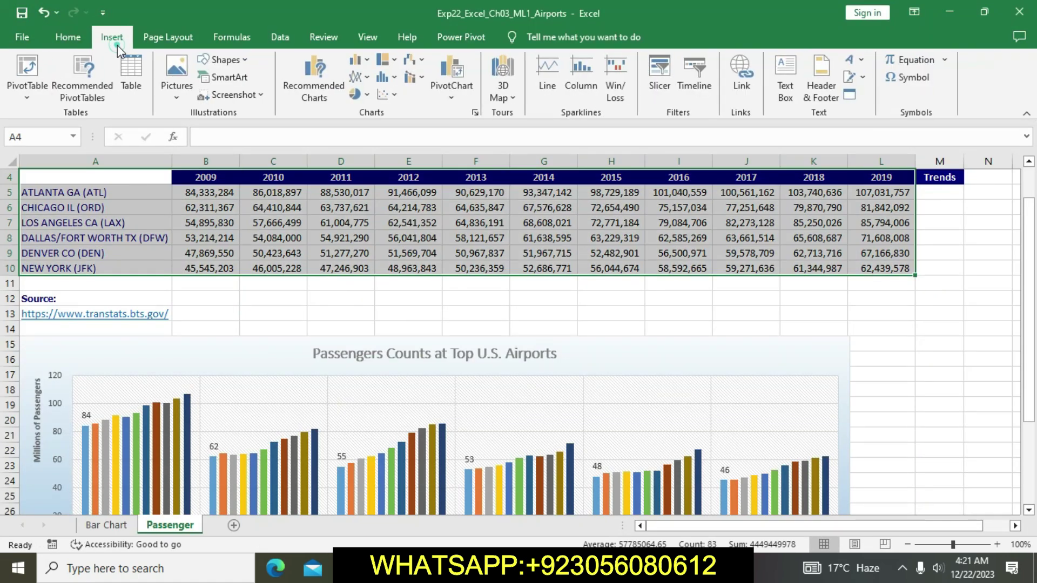
left_click(476, 113)
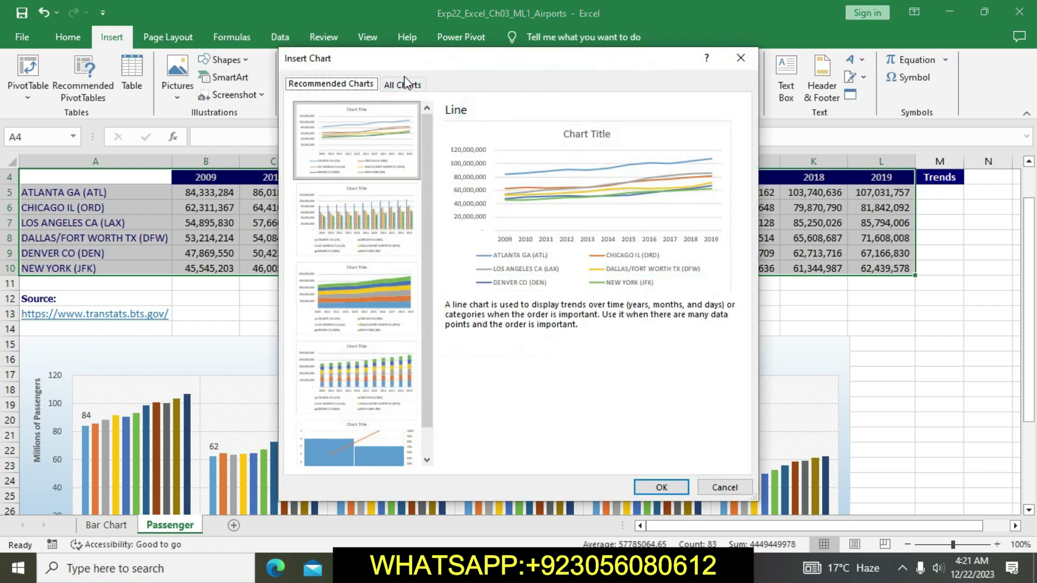
left_click(404, 84)
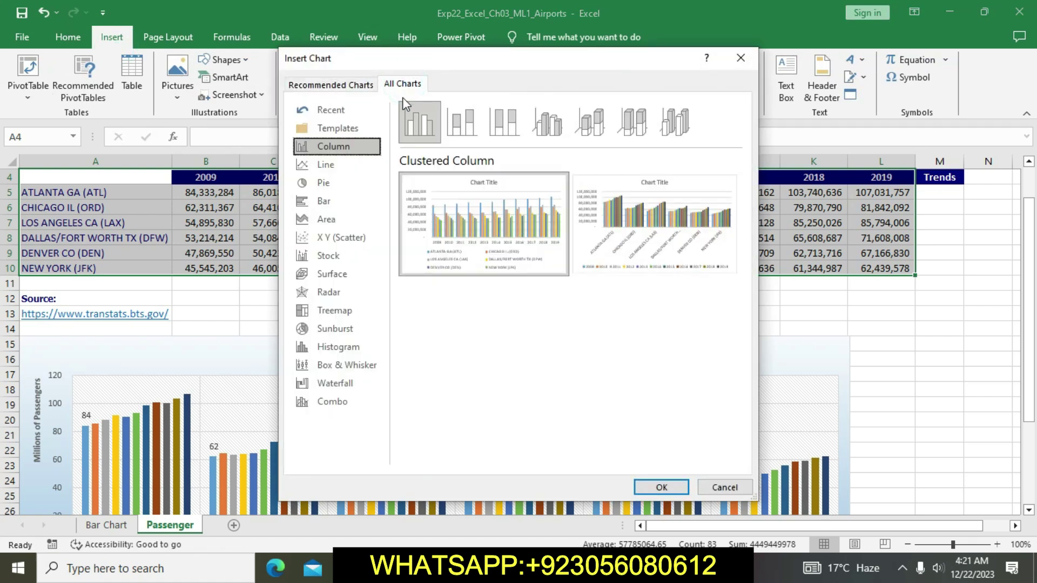
left_click(340, 170)
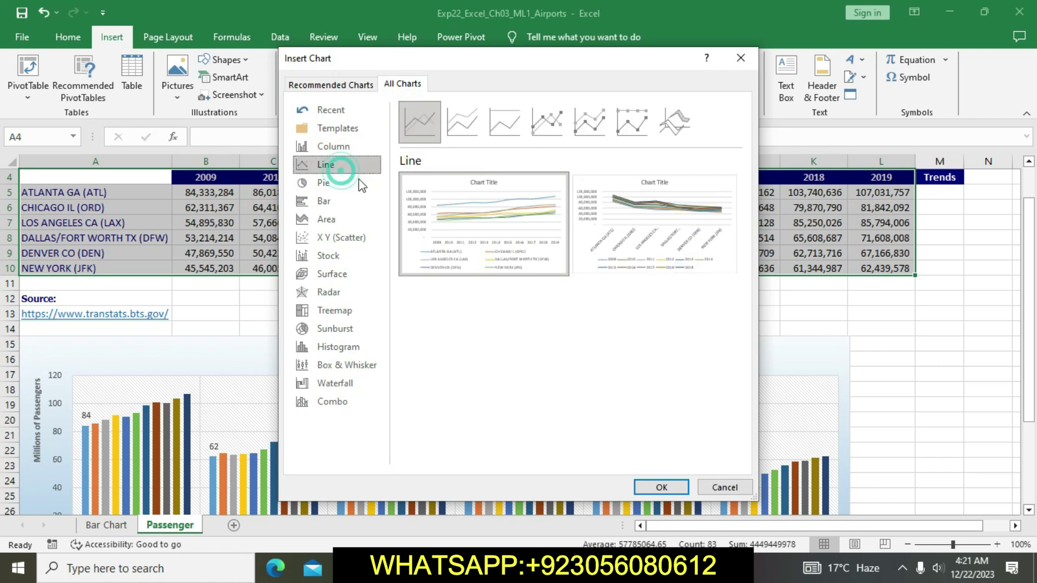
left_click(660, 487)
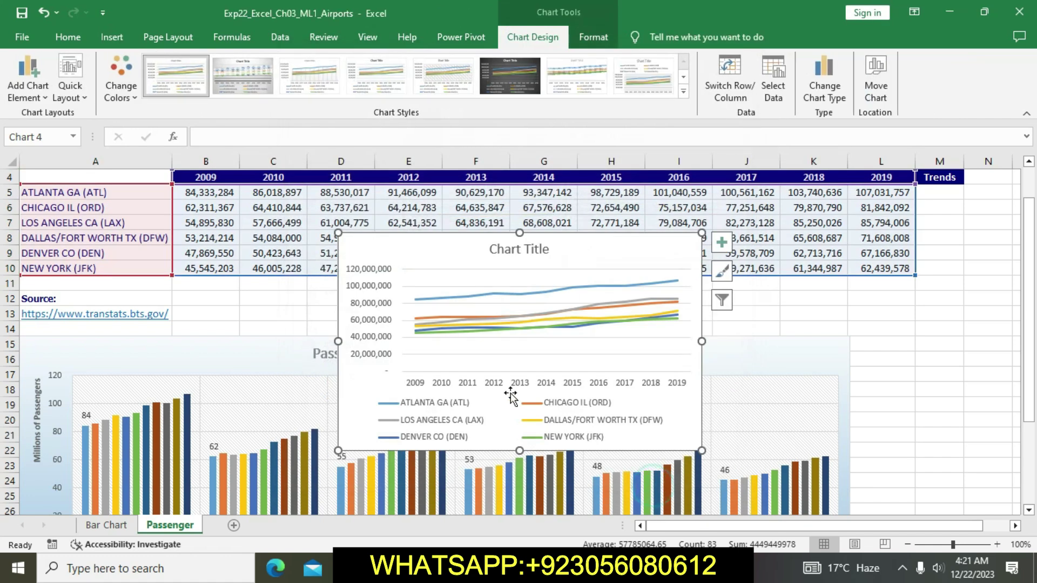
Copy the chart sheet name from step 12 in Word and move Excel's line chart to a new sheet named Line Chart.
key("alt+Tab")
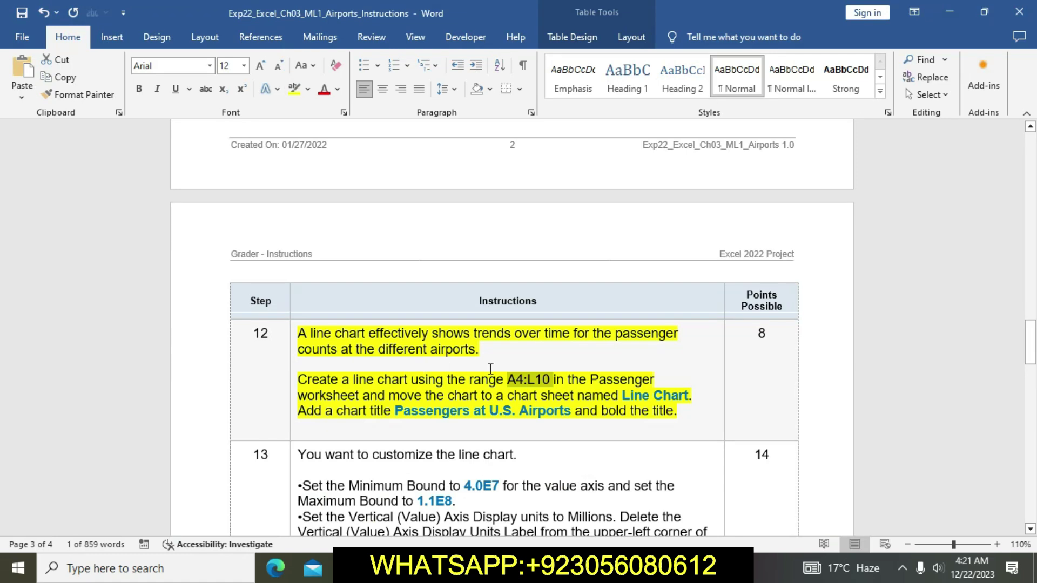
left_click(573, 397)
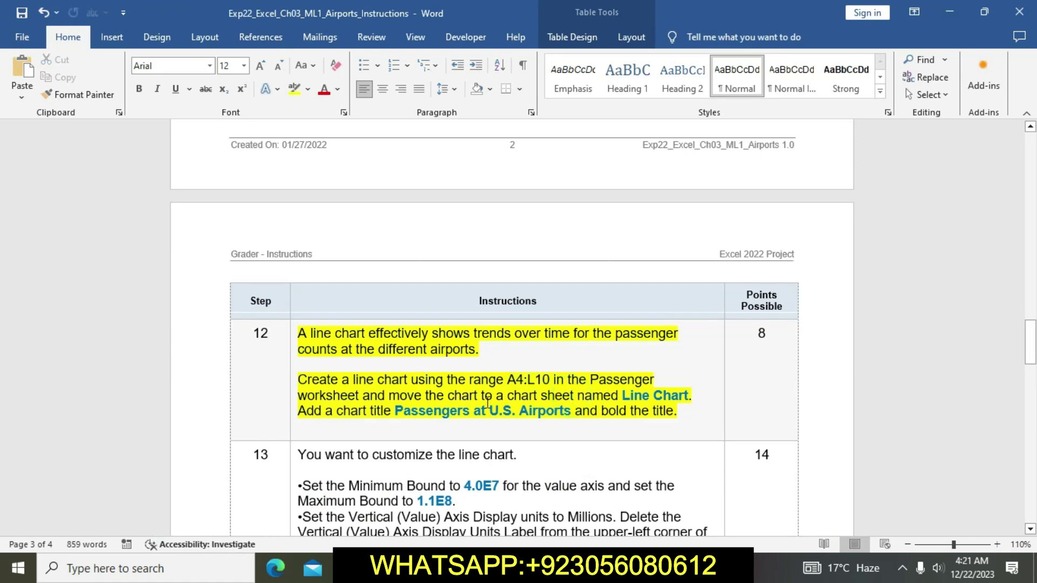
left_click_drag(622, 396, 688, 397)
key("ctrl+c")
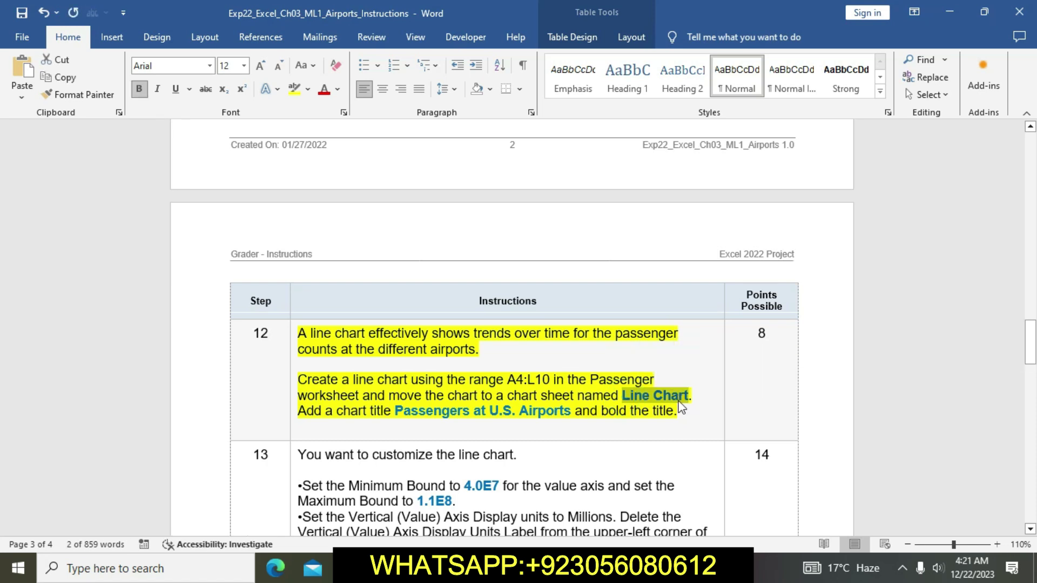
key("alt+Tab")
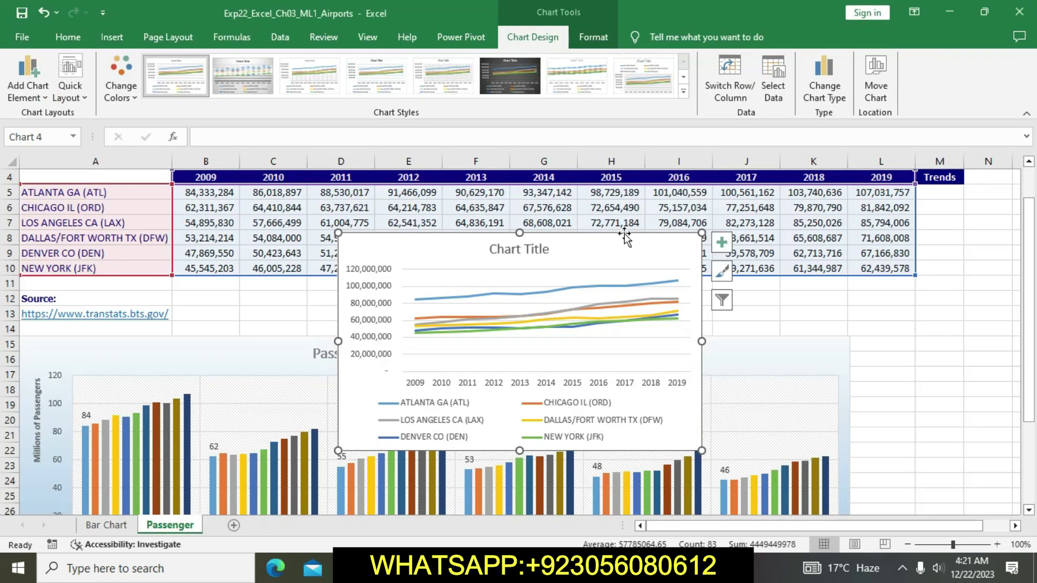
left_click(876, 76)
left_click(485, 231)
key("ctrl+v")
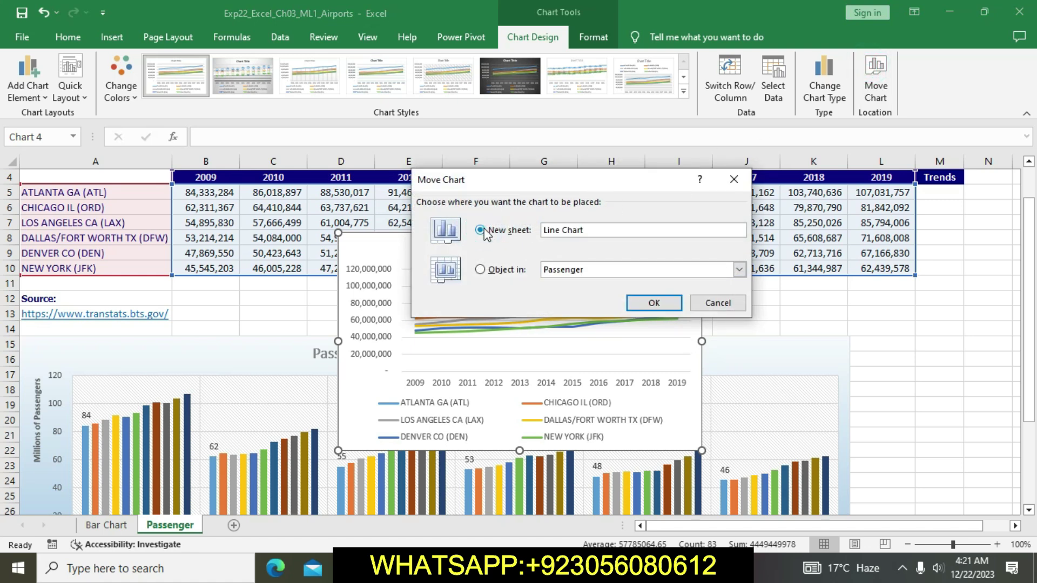
left_click(654, 302)
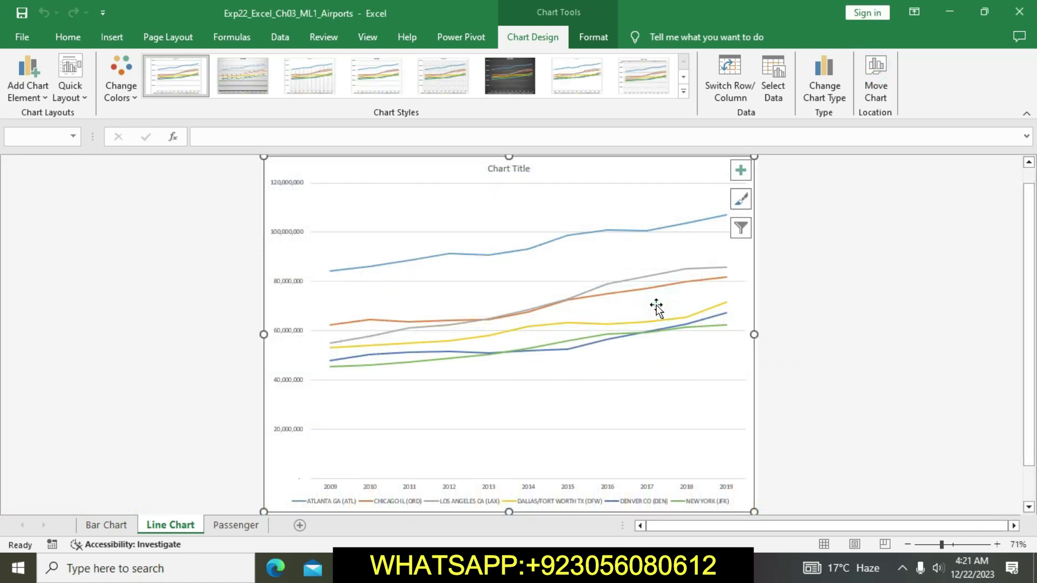
Copy the title text from step 12 in Word and replace the line chart's placeholder title in Excel with Passengers at U.S. Airports.
key("alt+Tab")
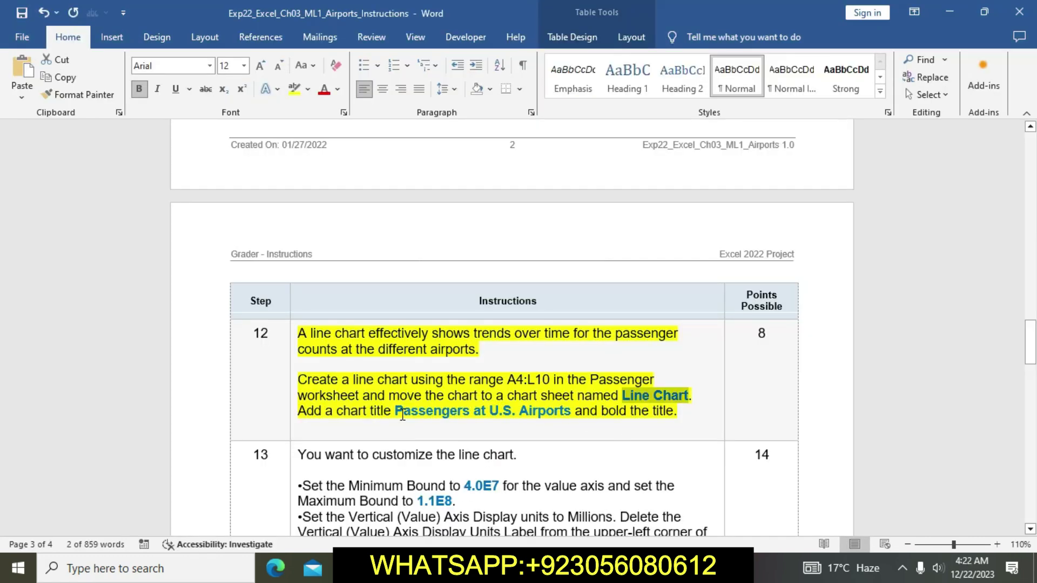
left_click_drag(397, 413, 552, 413)
key("ctrl+c")
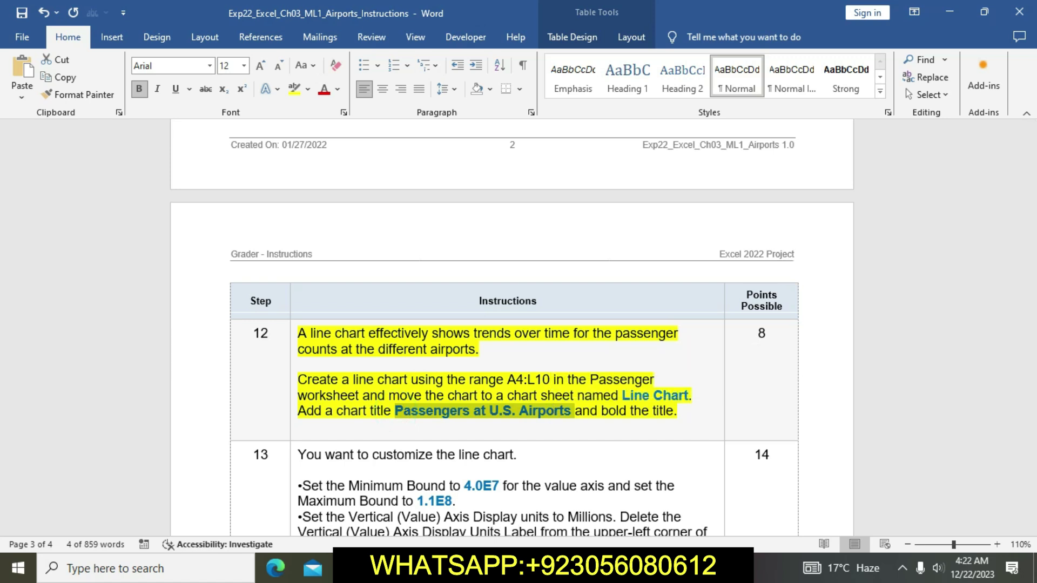
key("alt+Tab")
left_click(521, 168)
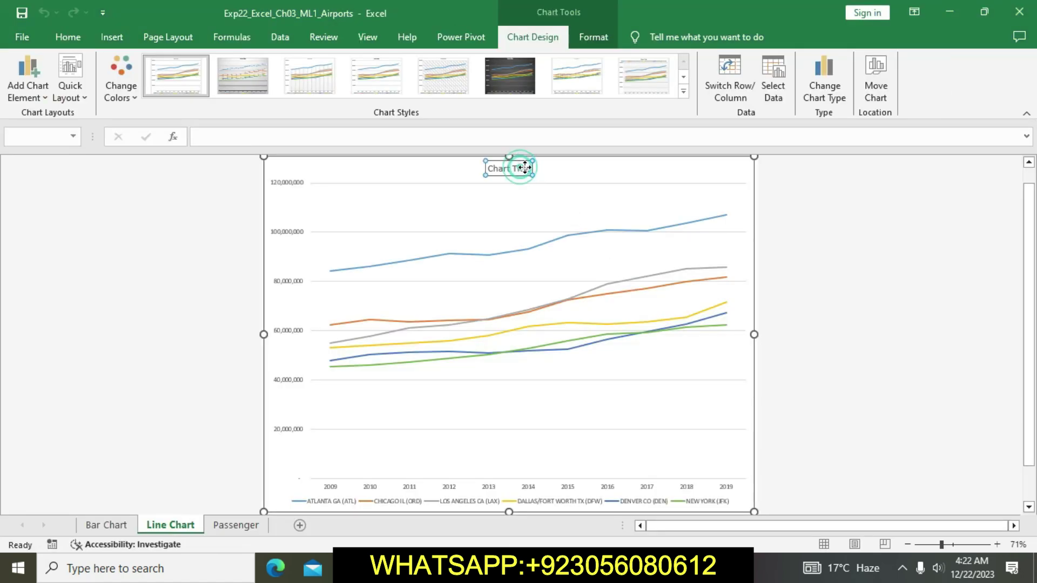
left_click(524, 169)
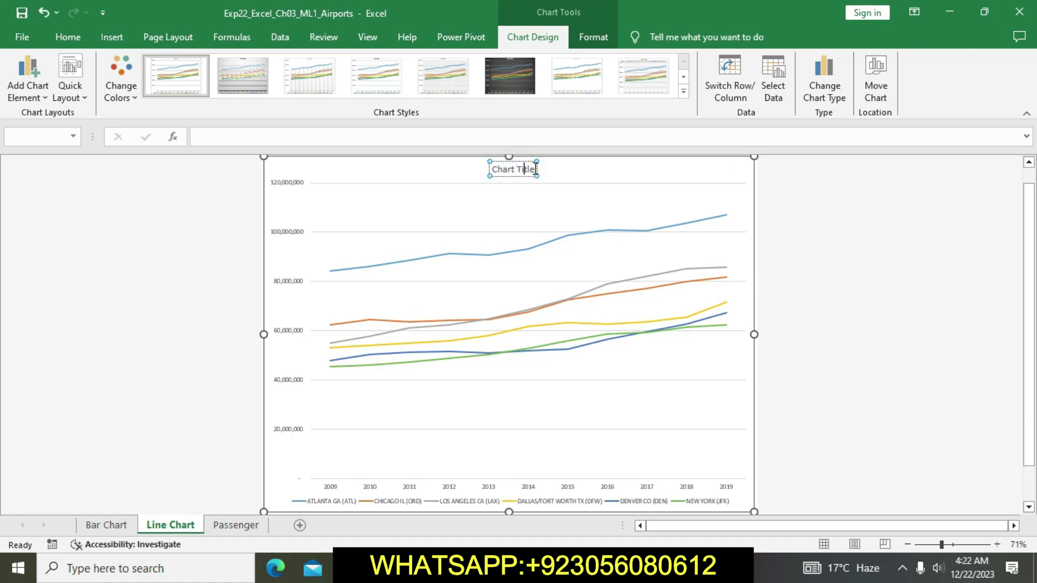
left_click(533, 169)
key("BackSpace")
key("BackSpace")
key("BackSpace")
key("BackSpace")
key("BackSpace")
key("BackSpace")
key("BackSpace")
key("BackSpace")
key("BackSpace")
key("BackSpace")
key("BackSpace")
key("ctrl+v")
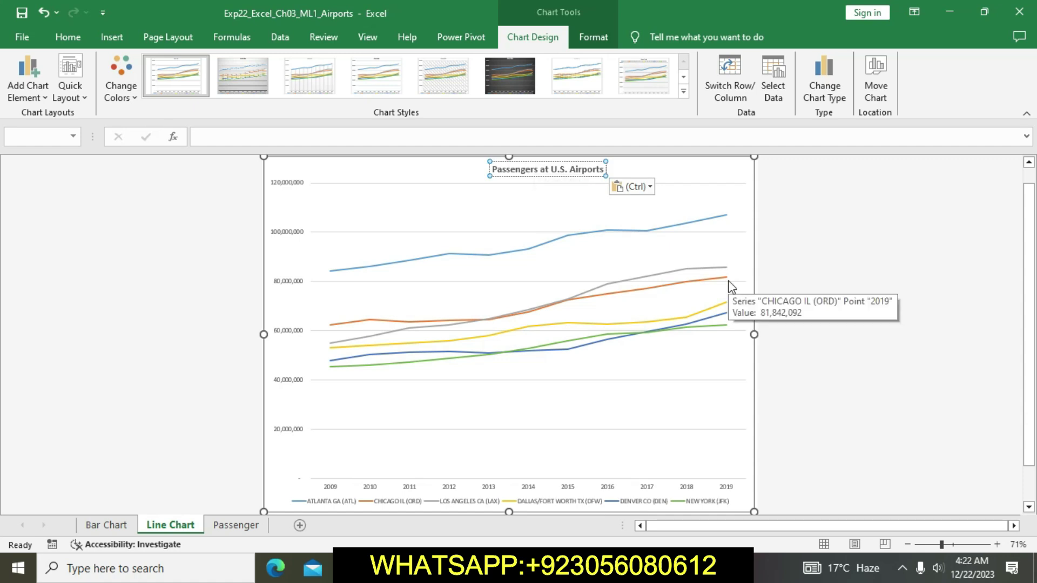
left_click(773, 284)
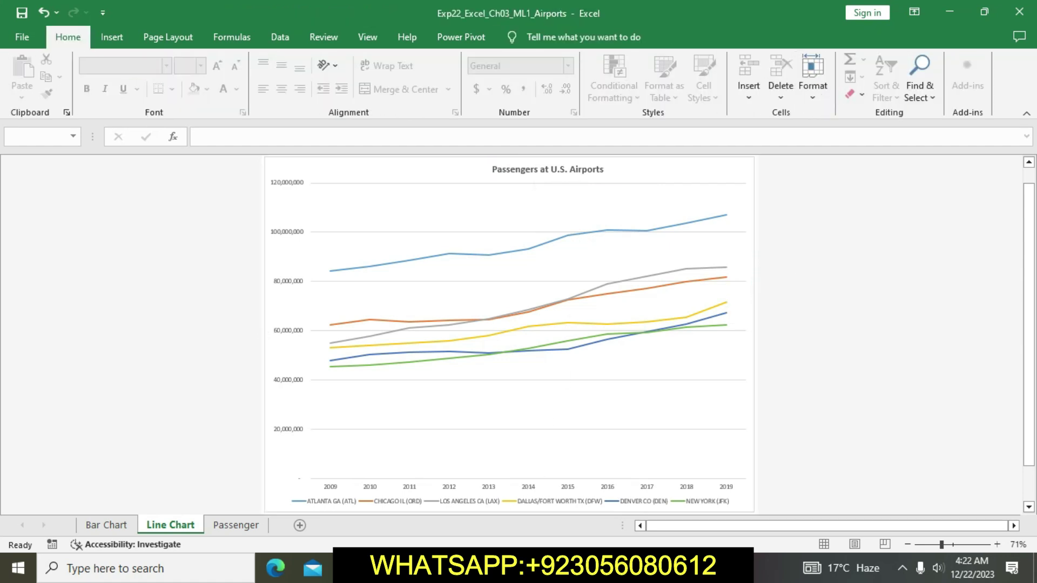
Check the end of step 12 in Word and bold the line chart's title Passengers at U.S. Airports in Excel.
key("alt+Tab")
left_click_drag(574, 411, 680, 416)
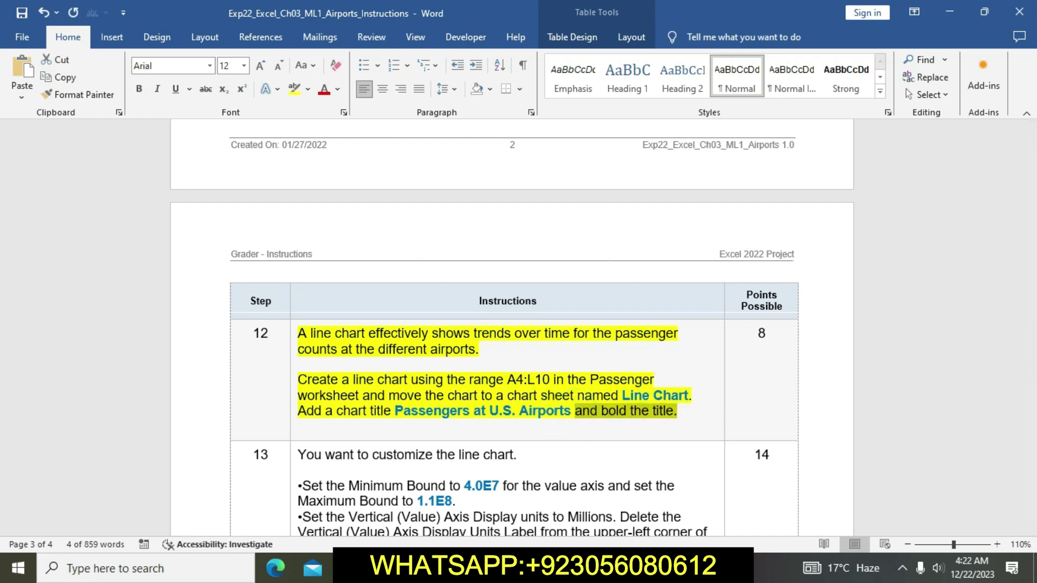
key("alt+Tab")
left_click(547, 169)
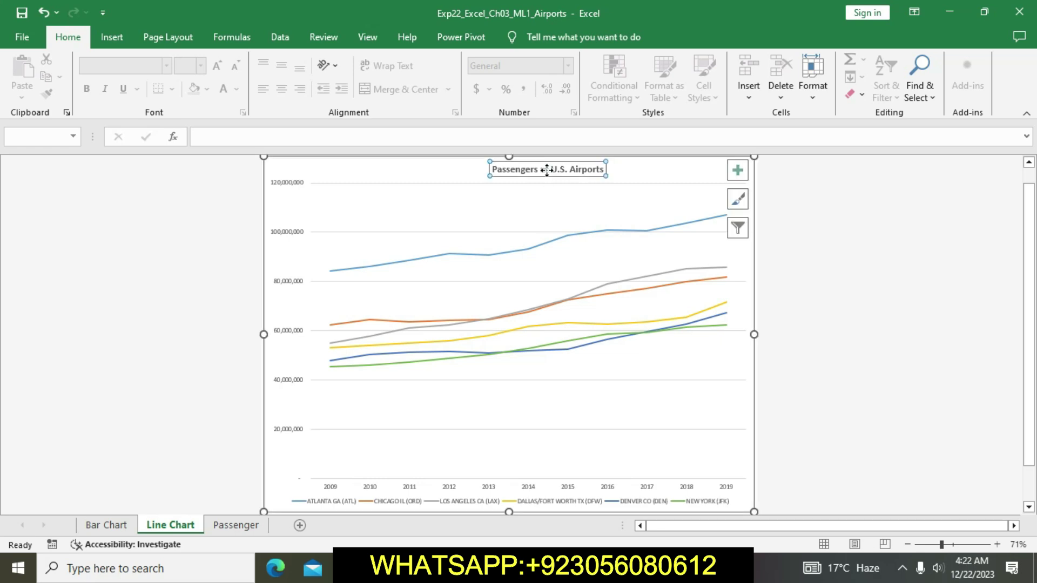
left_click(546, 172)
key("ctrl+v")
left_click_drag(495, 171, 604, 170)
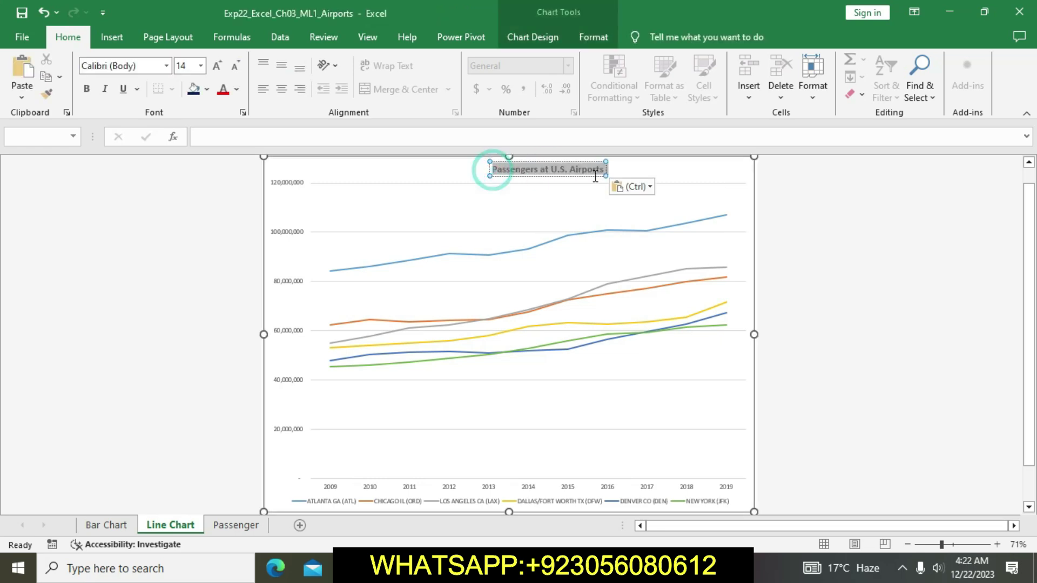
left_click(86, 90)
left_click(85, 90)
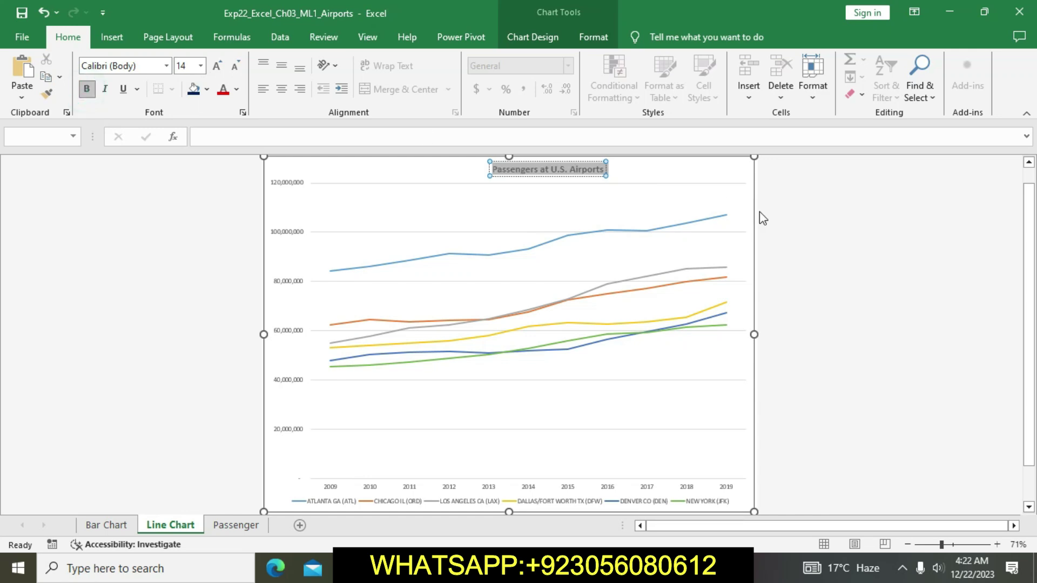
left_click(787, 222)
Switch to Word, remove the yellow highlighting from the step 12 instructions and review the line chart customizations in step 13.
left_click(490, 568)
left_click(496, 454)
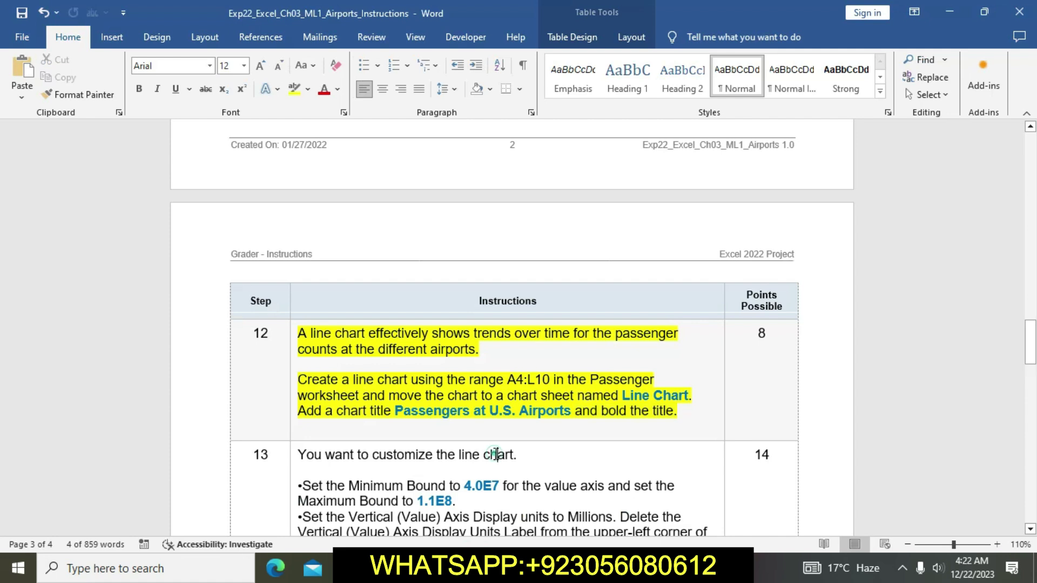
left_click(290, 337)
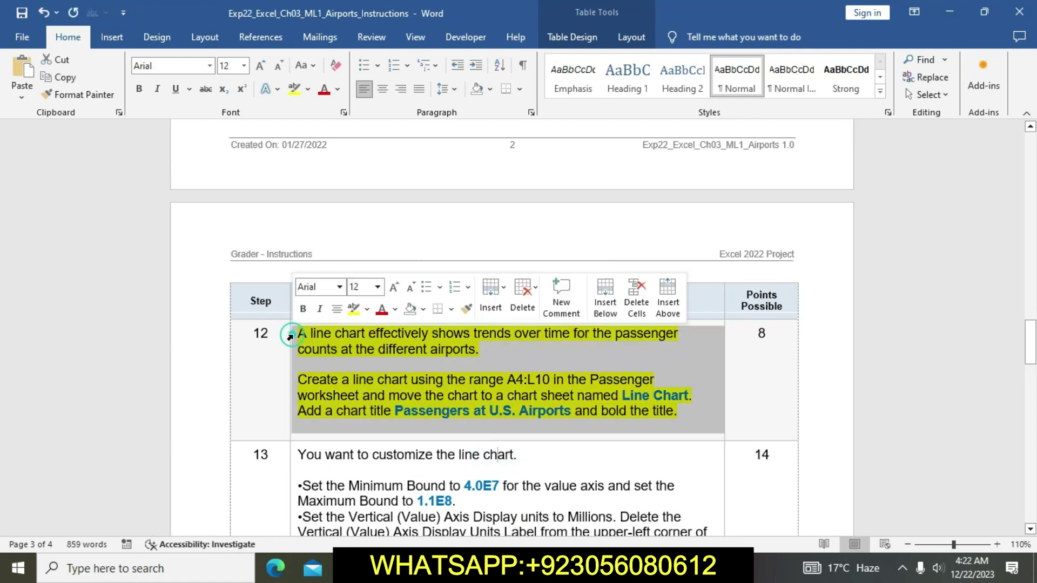
left_click(355, 310)
scroll(464, 391, "down", 7)
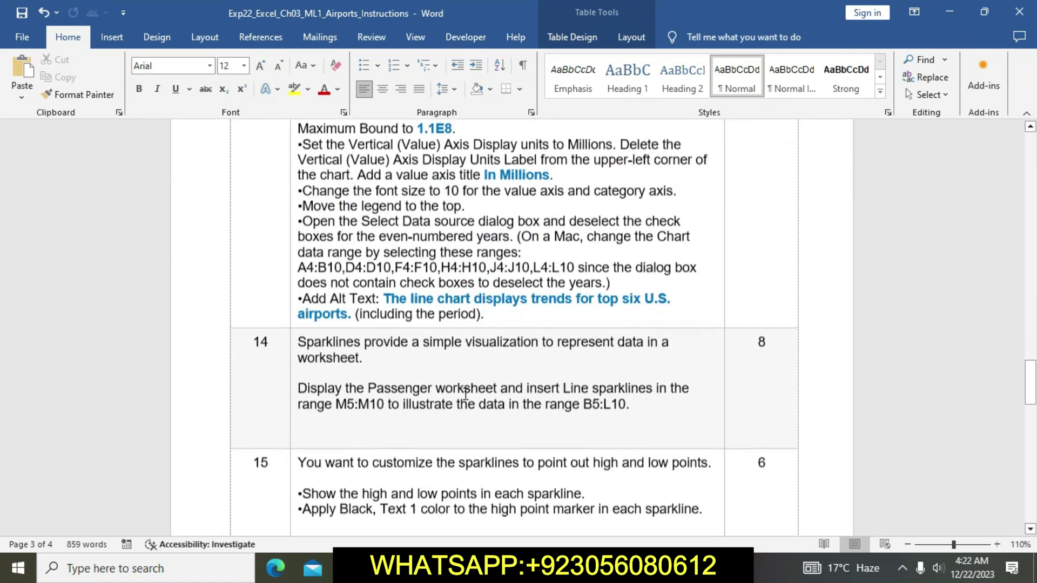
scroll(466, 394, "down", 8)
scroll(463, 389, "up", 12)
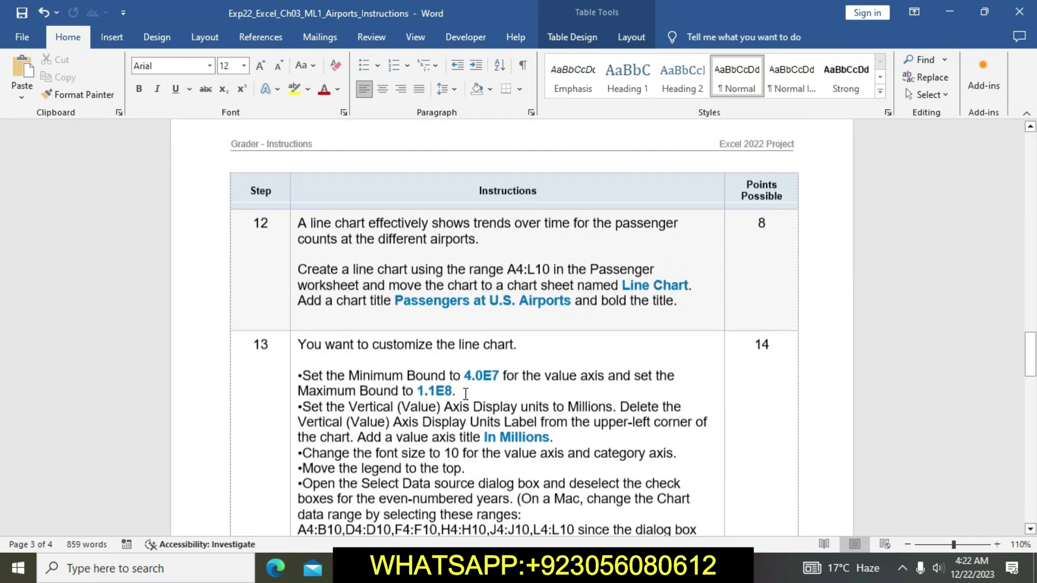